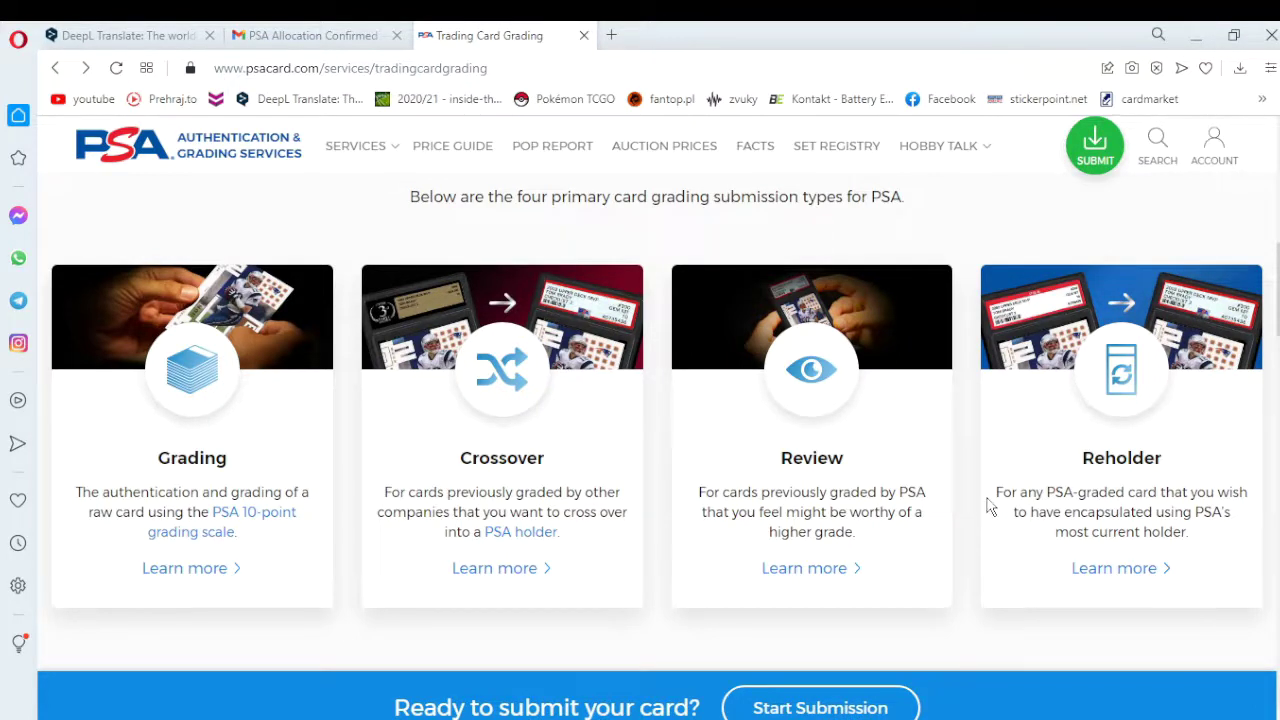
Start a card submission from the Trading Card Grading page, dismiss the submission event pop-up and go to the submission dashboard
scroll(990, 507, down, 1)
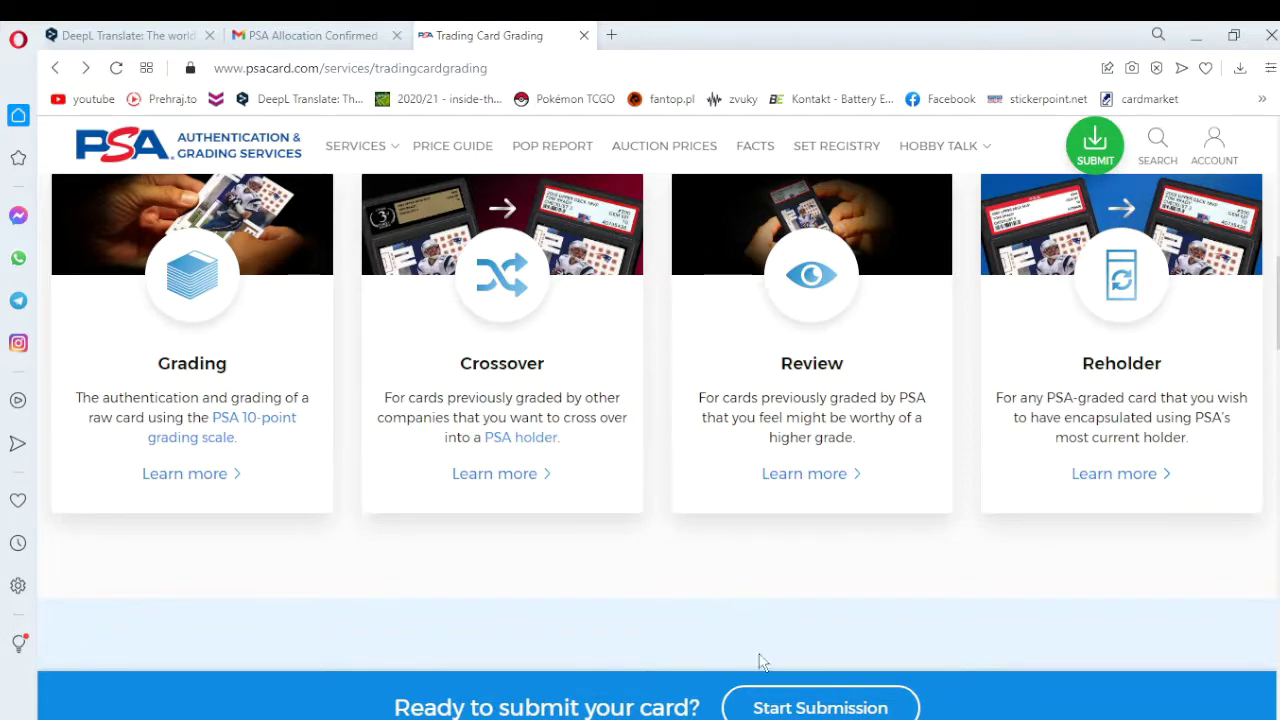
click(797, 708)
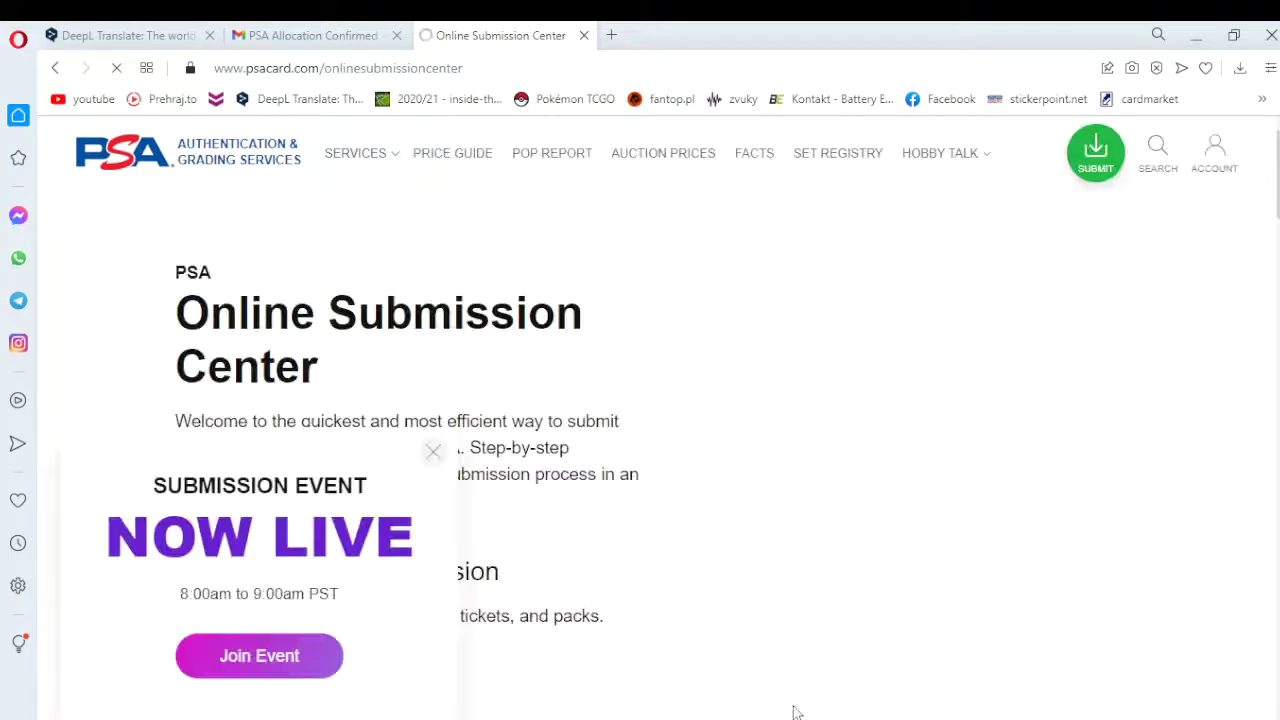
scroll(727, 496, down, 1)
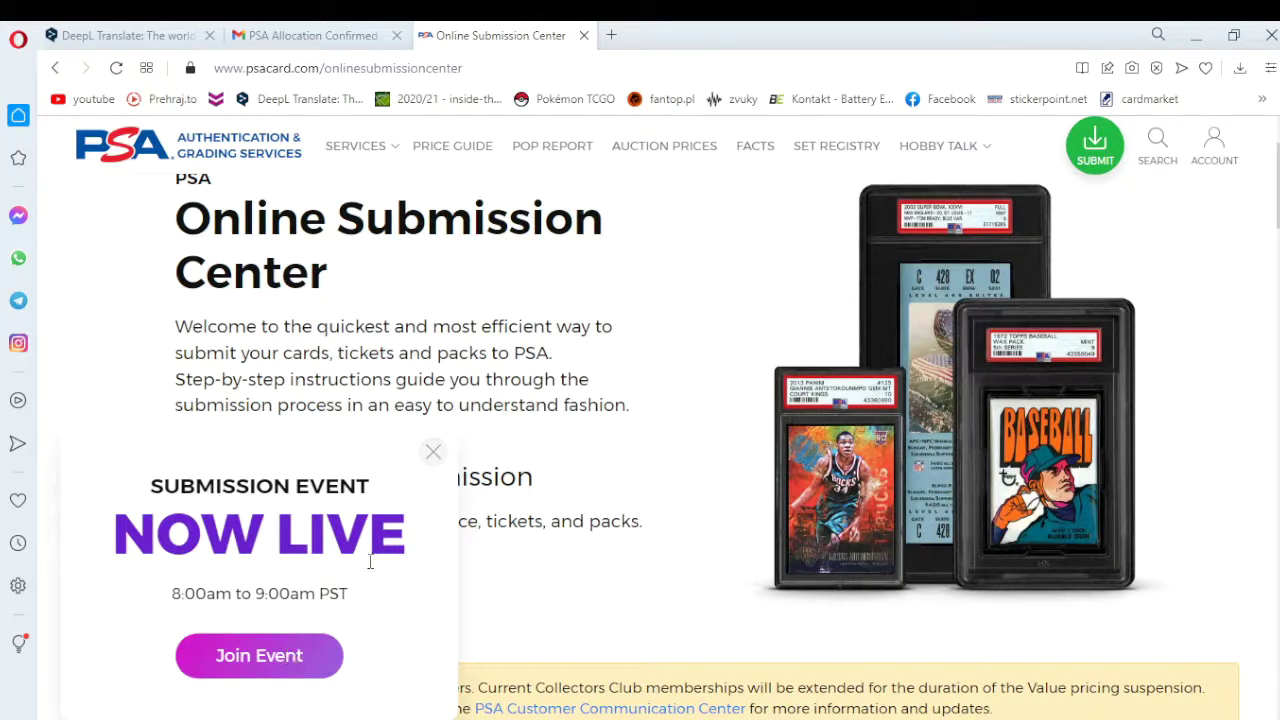
click(434, 455)
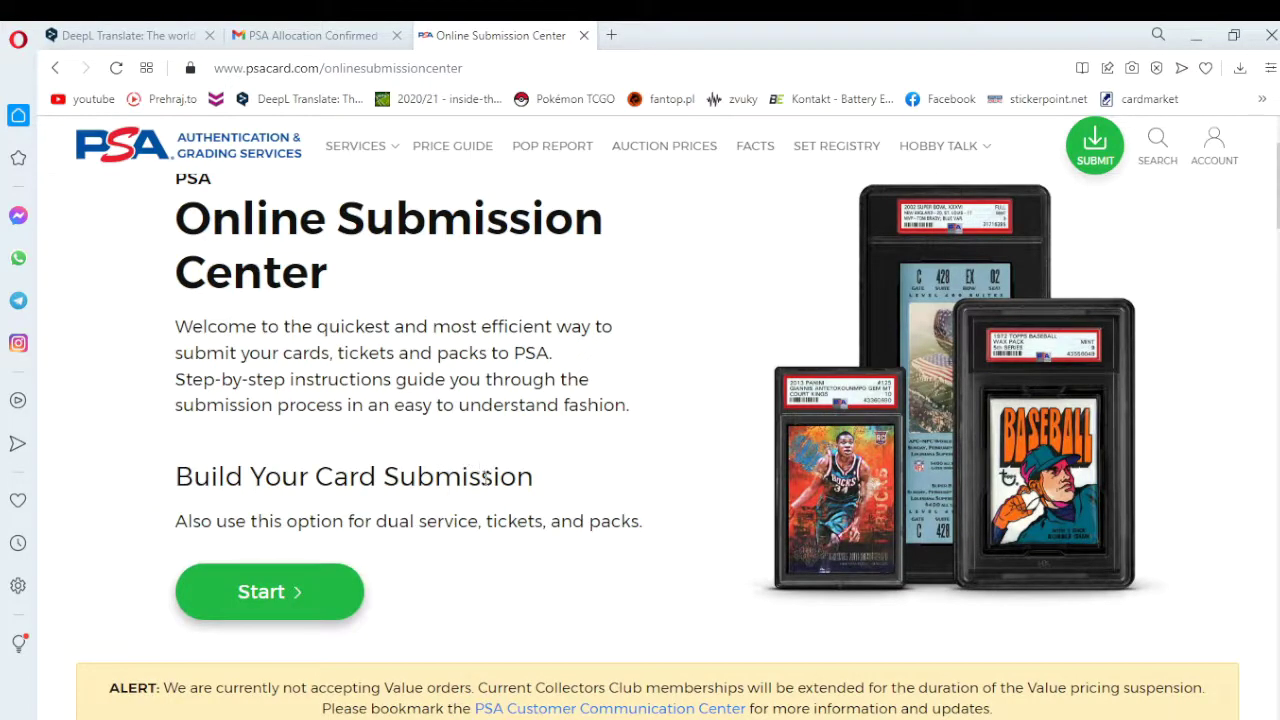
scroll(484, 477, down, 2)
scroll(484, 480, up, 1)
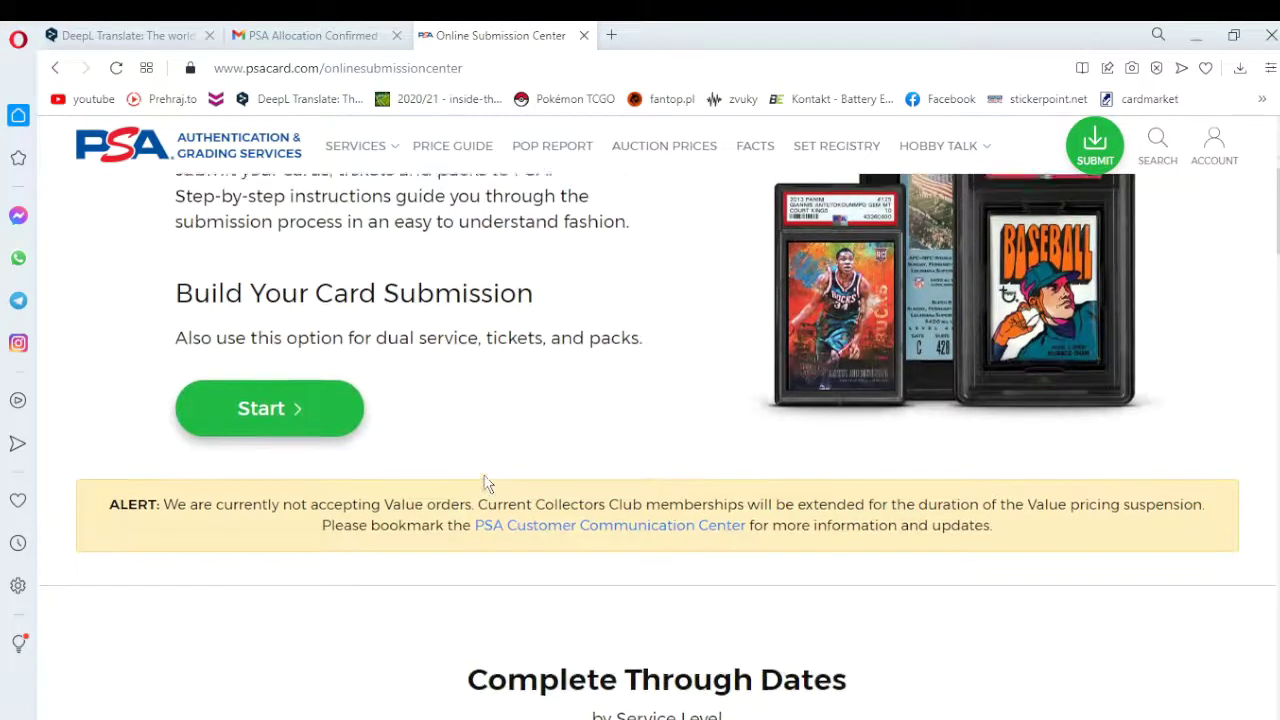
click(285, 507)
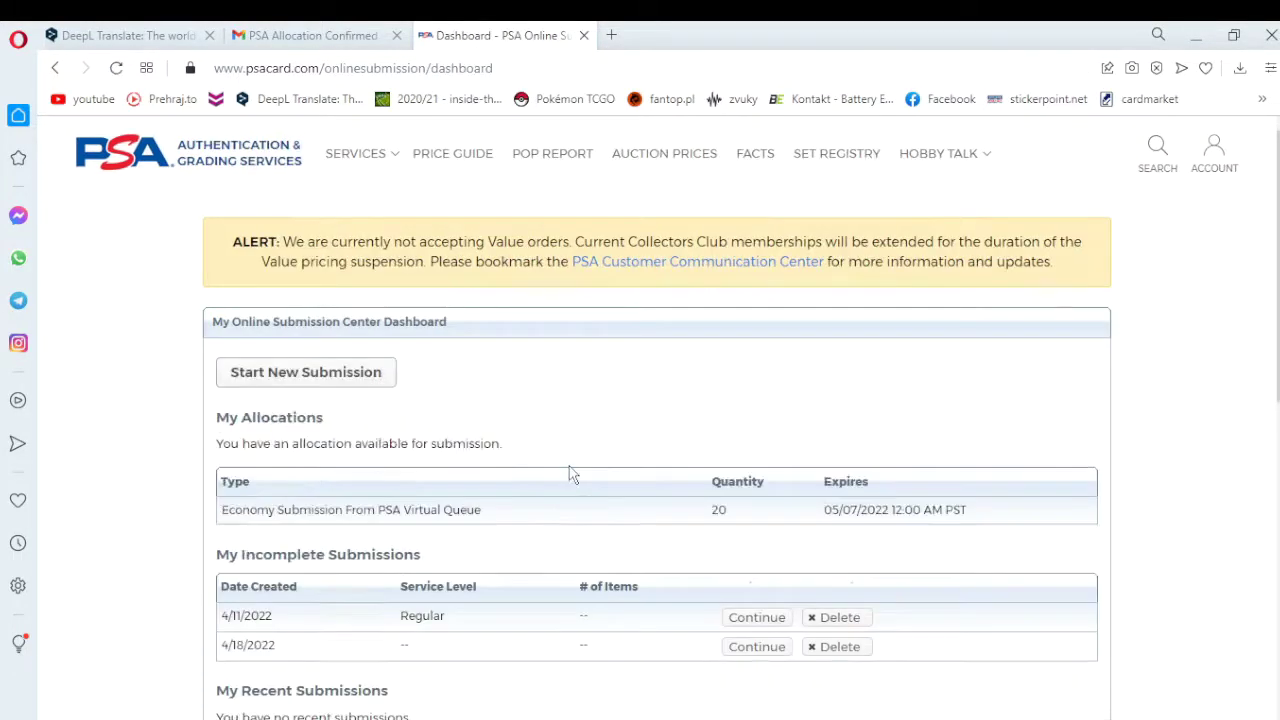
Begin a new submission and continue with Regular or Small-Sized Cards as the item type
scroll(573, 474, down, 2)
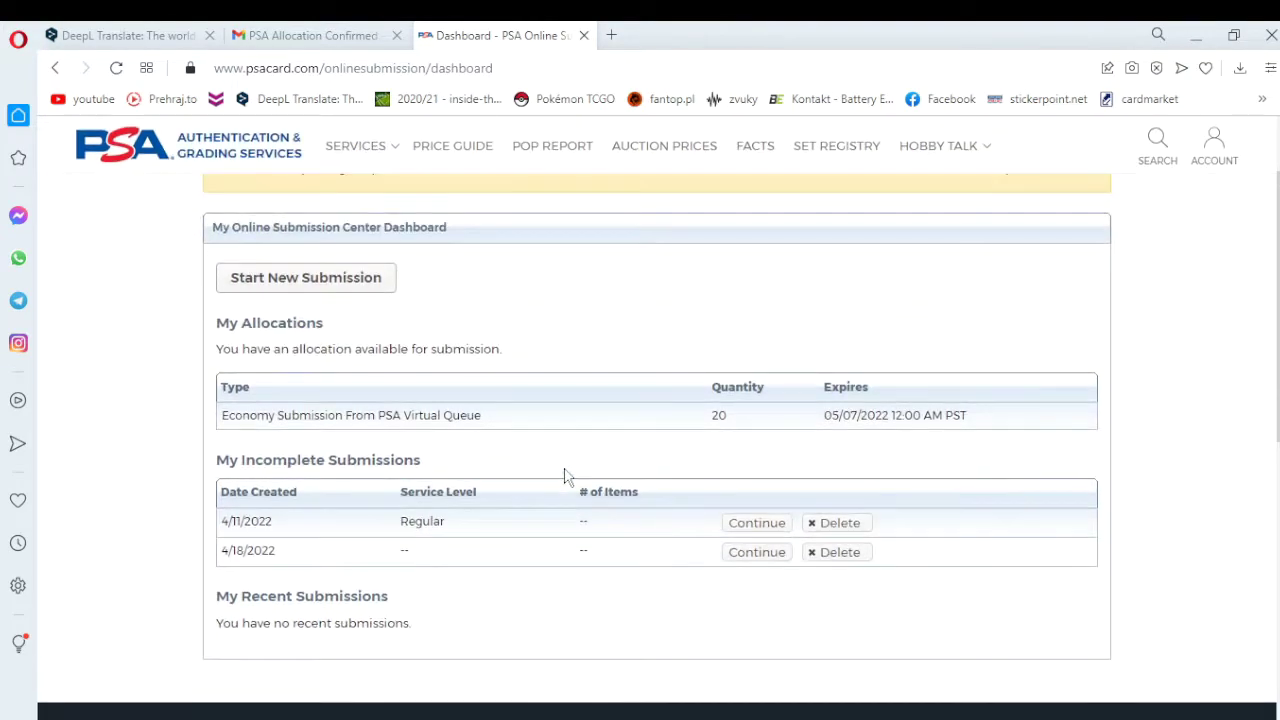
click(326, 286)
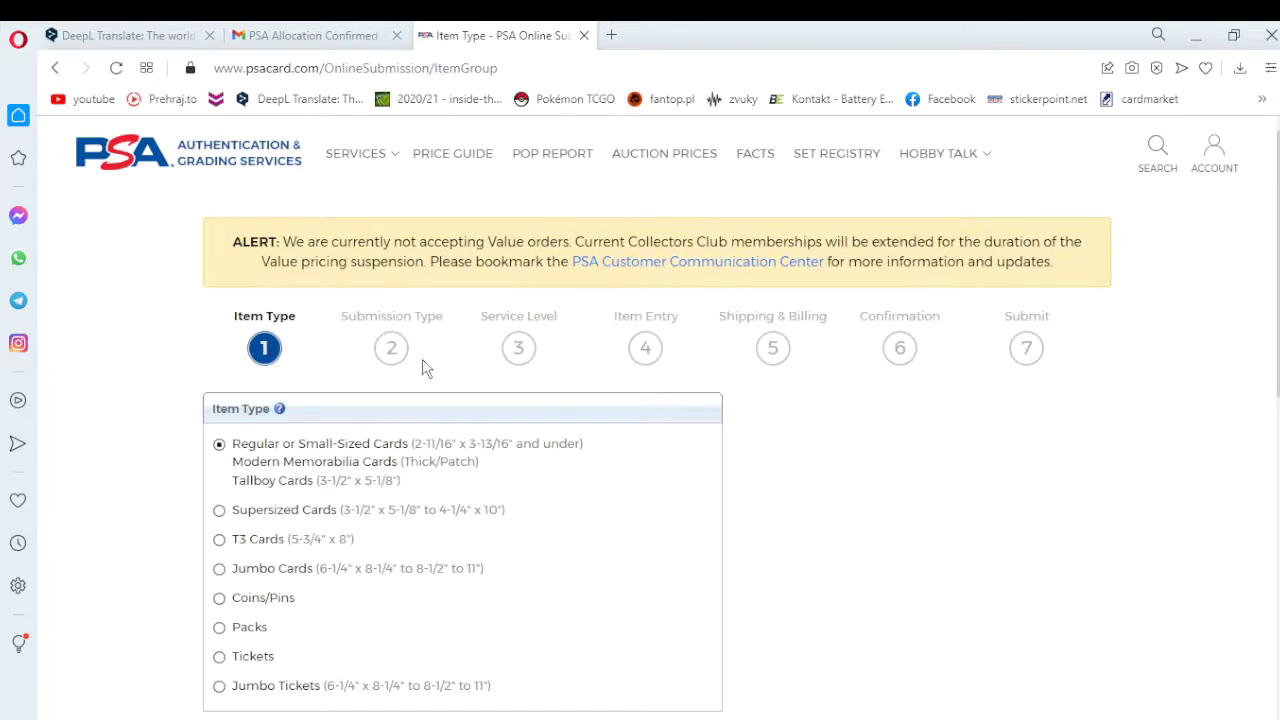
scroll(410, 376, down, 1)
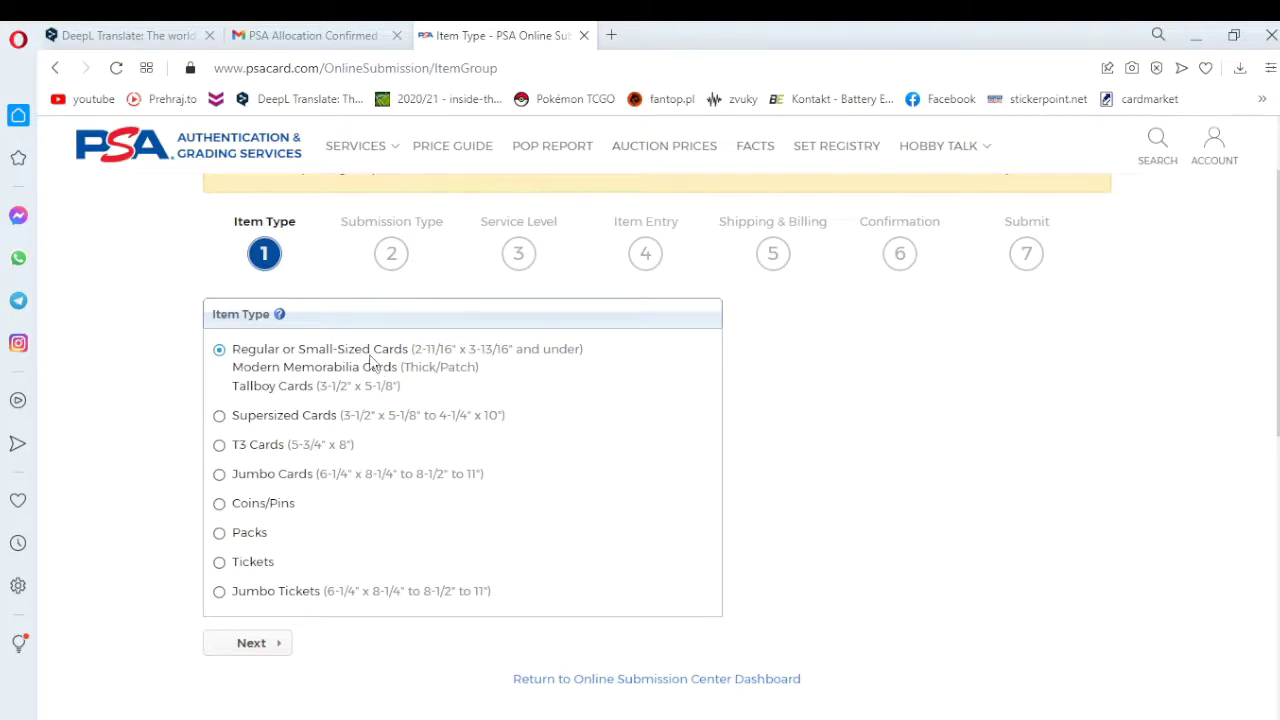
click(264, 644)
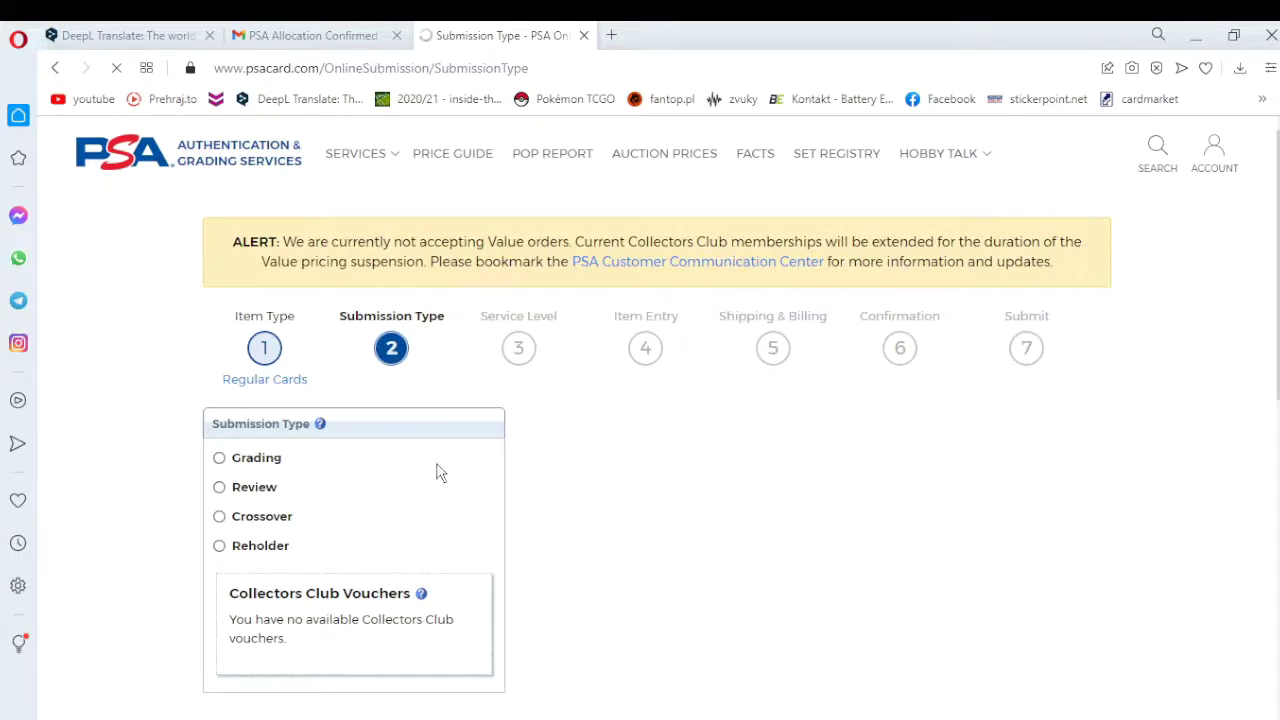
Set the submission type to Grading with No Autograph Authentication and continue to the service levels
scroll(597, 443, down, 1)
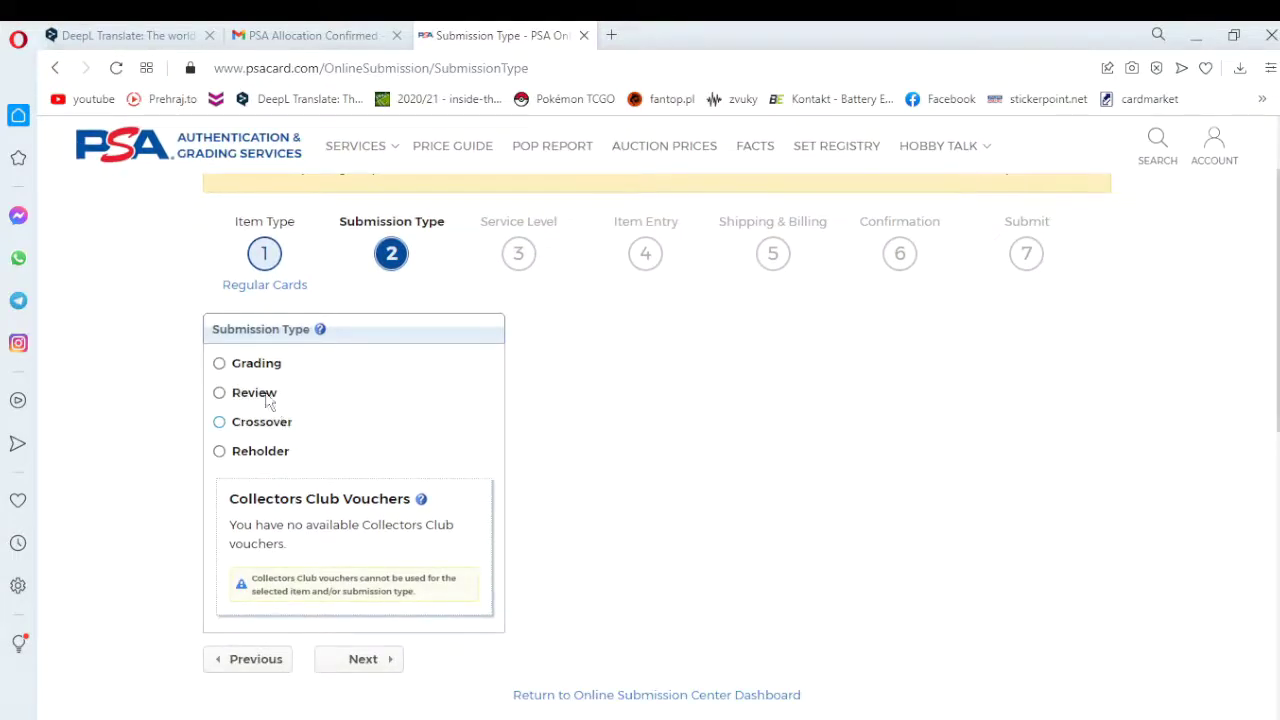
click(219, 366)
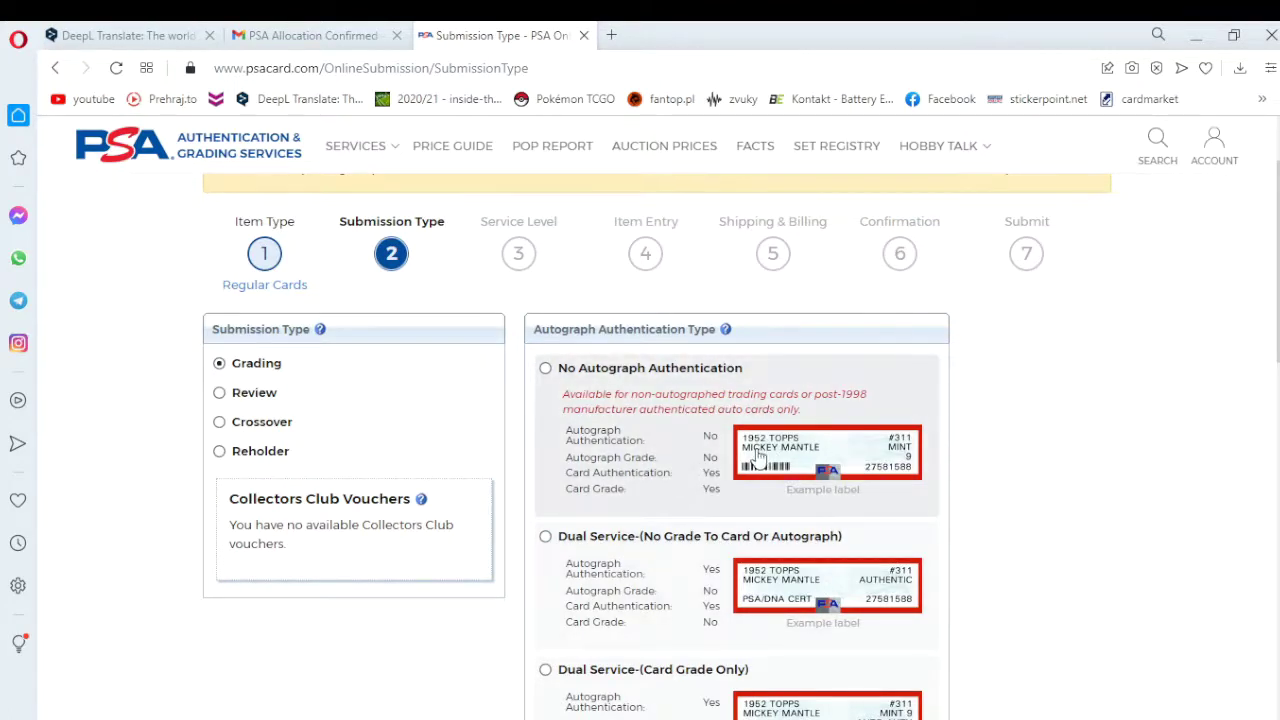
click(545, 369)
scroll(654, 503, down, 2)
scroll(660, 490, down, 3)
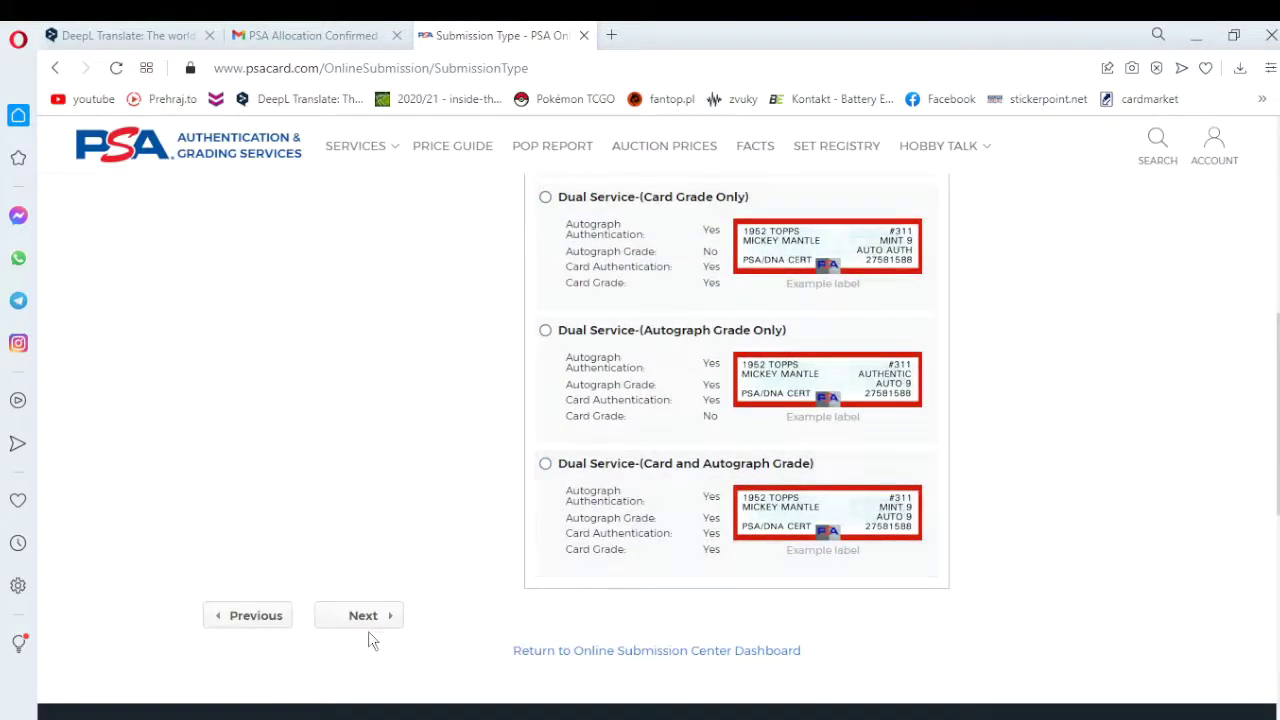
click(375, 622)
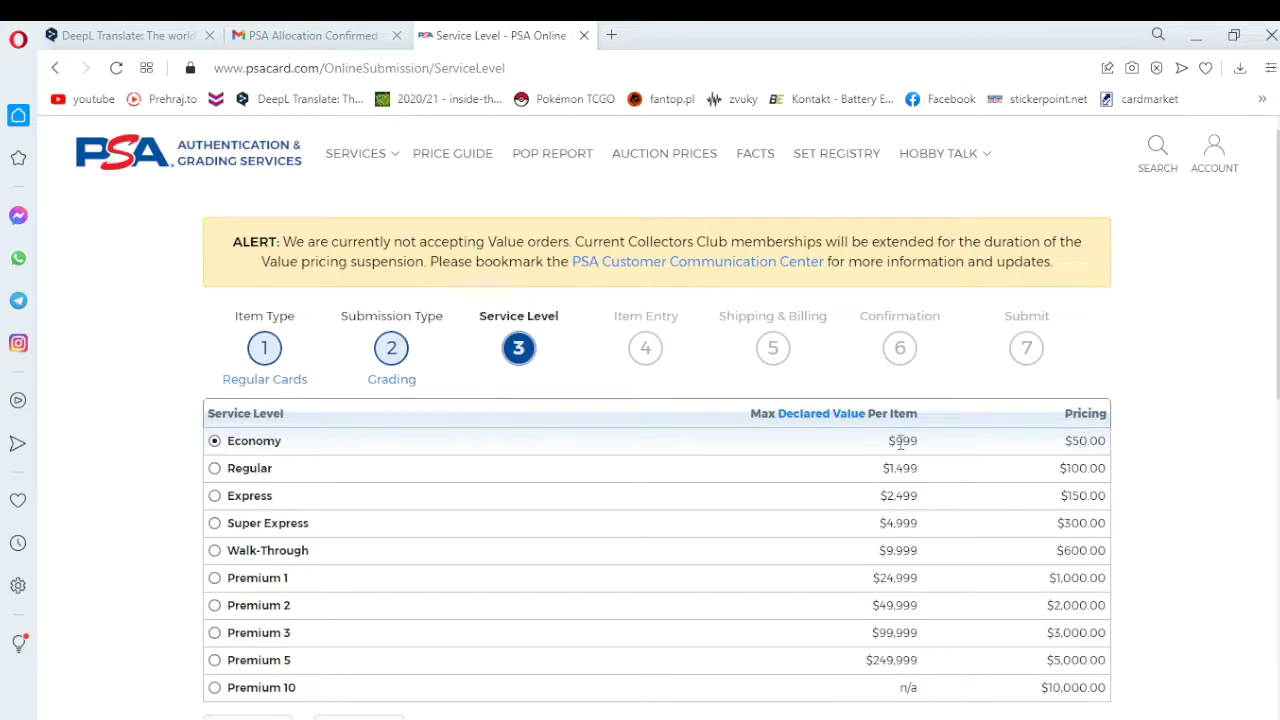
Review the Economy level's maximum declared value and continue to item entry with the Economy service level
drag(896, 441, 923, 449)
click(930, 447)
scroll(1186, 541, down, 1)
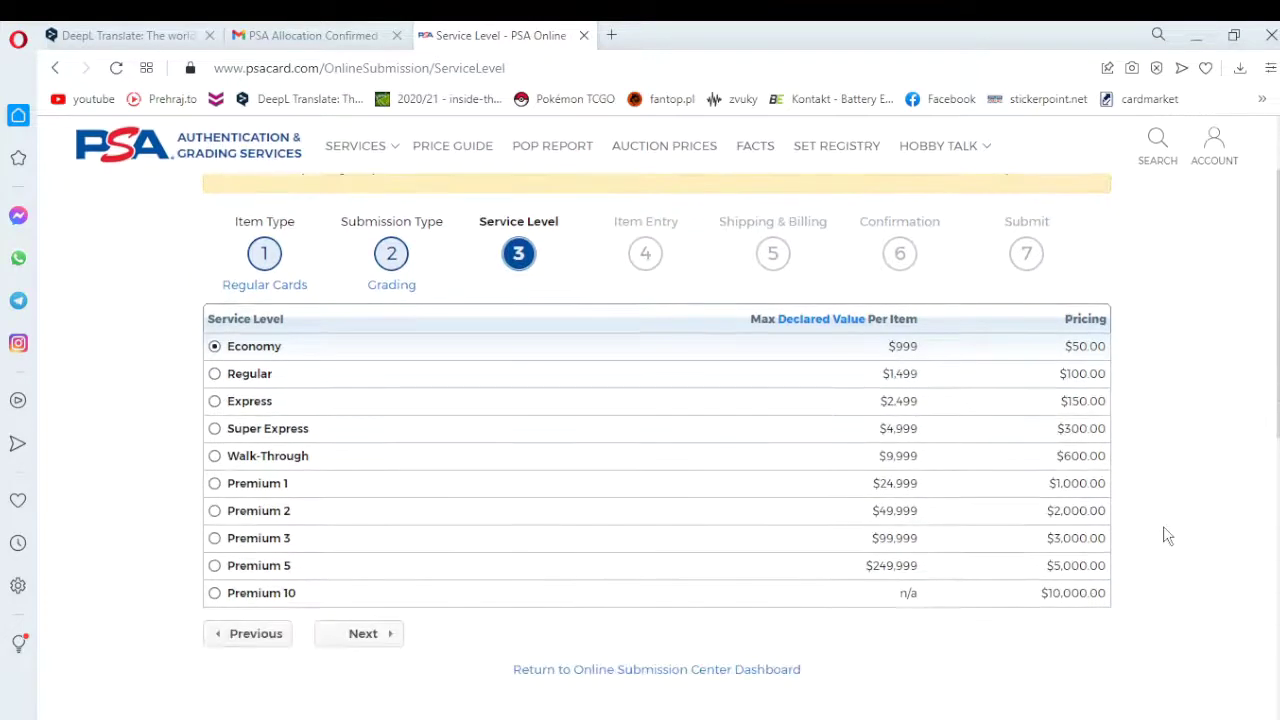
scroll(1165, 535, down, 1)
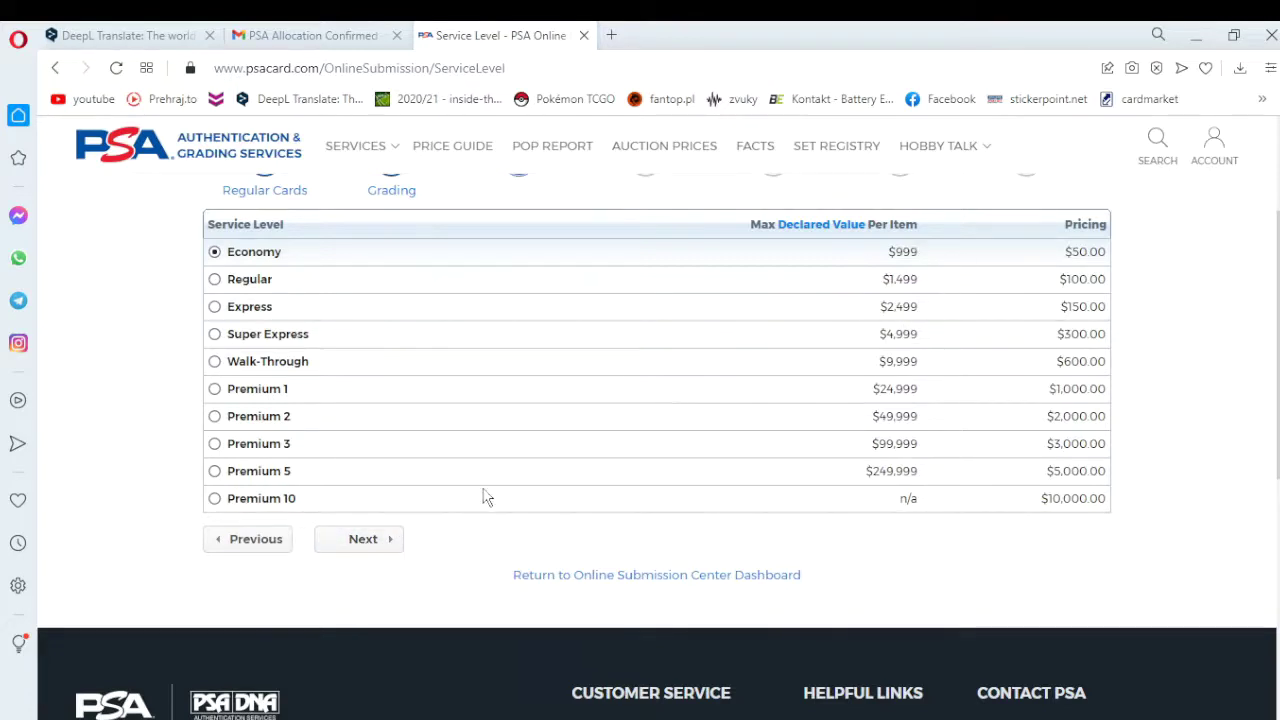
click(362, 547)
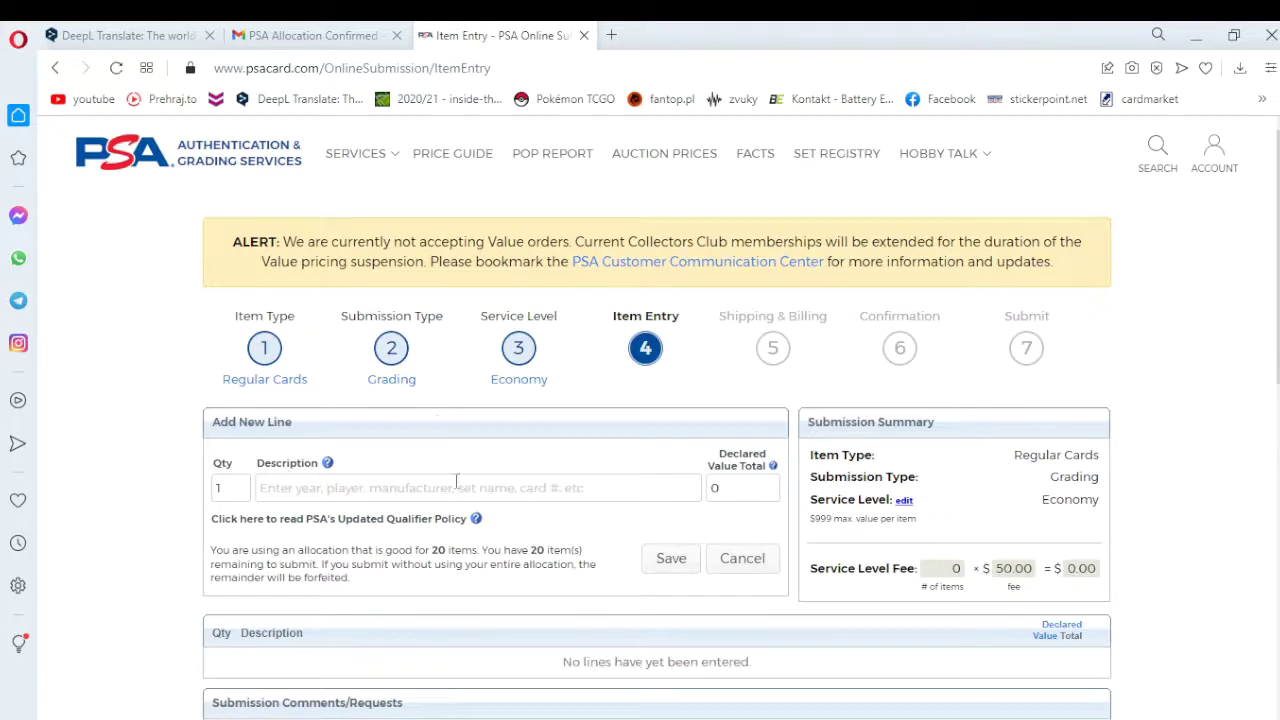
click(680, 492)
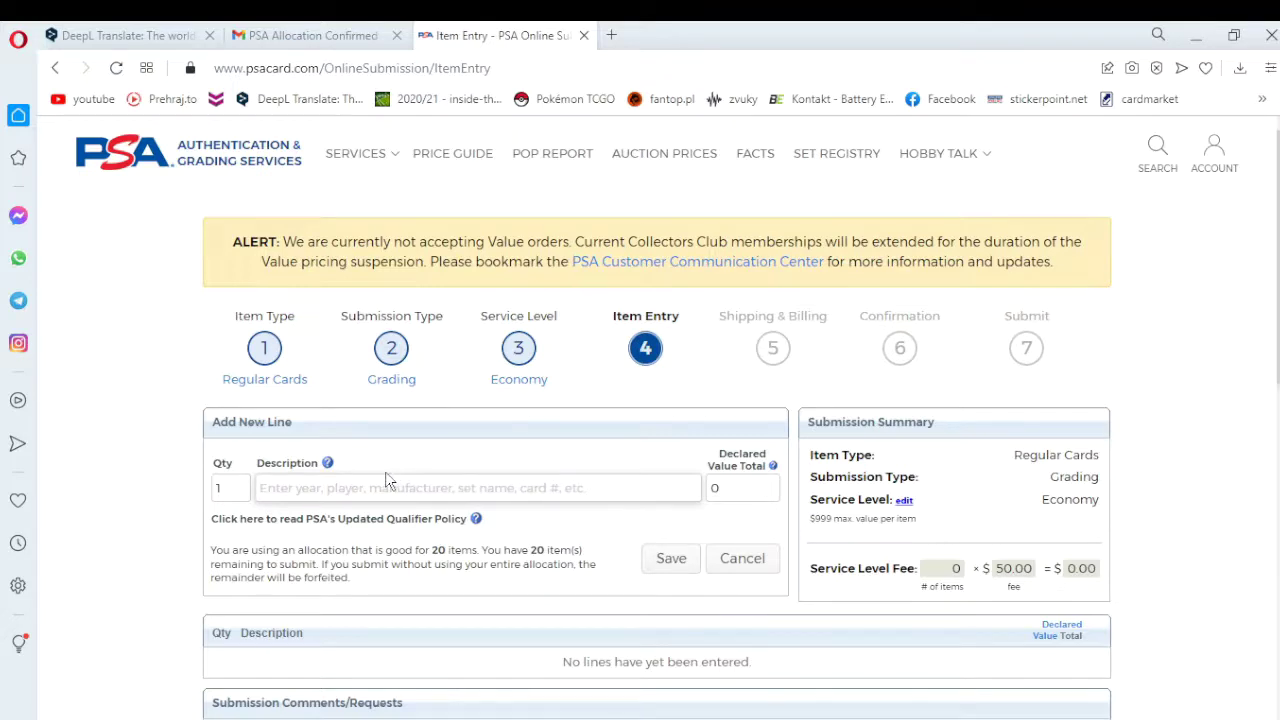
text(2)
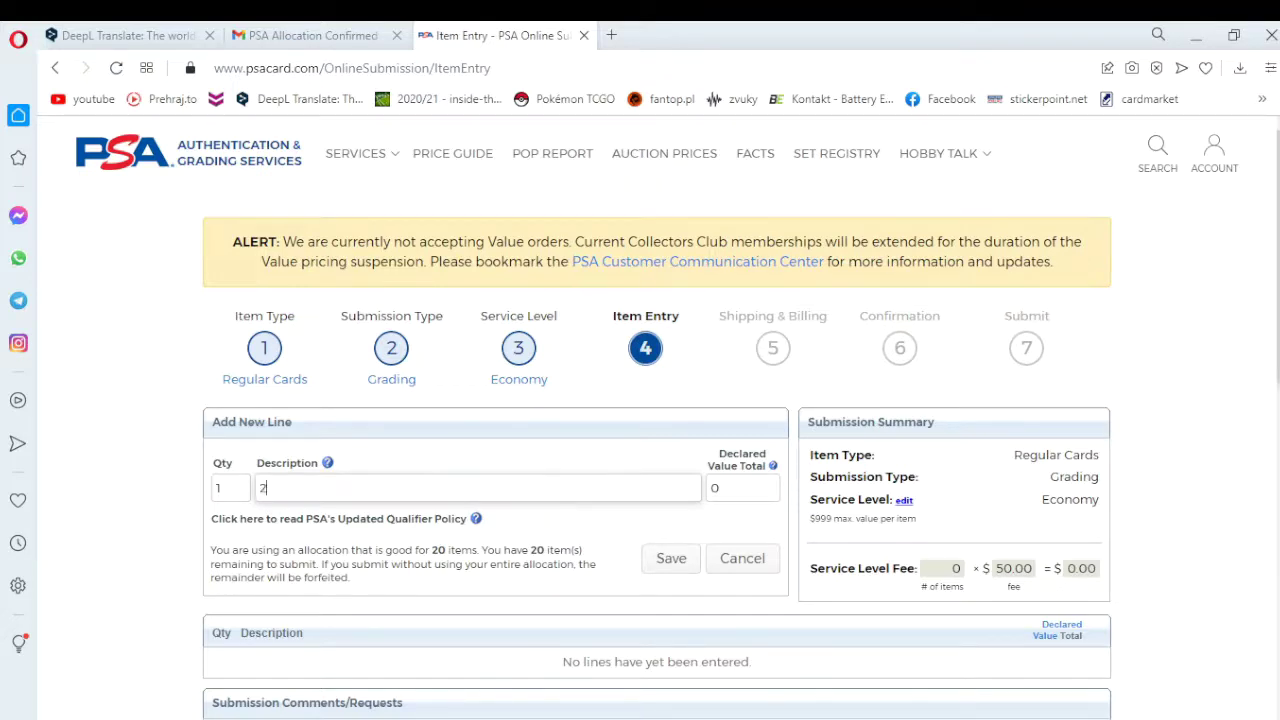
text(000-)
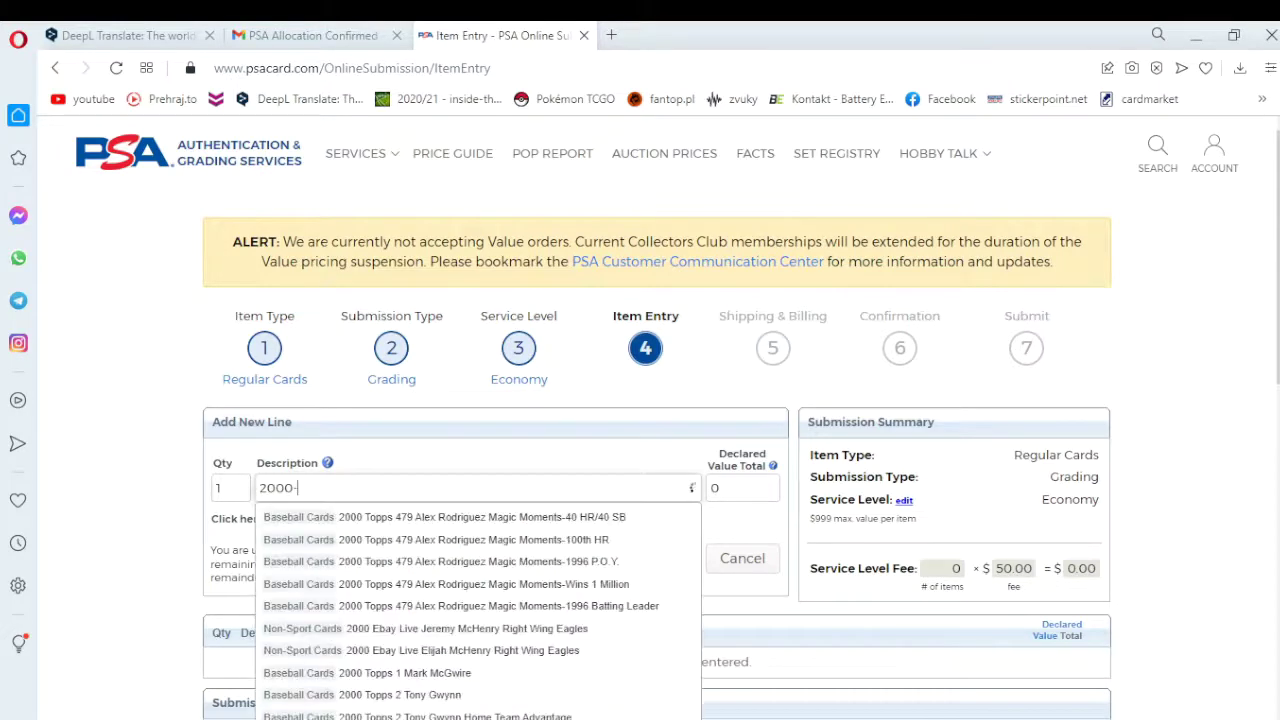
text(205)
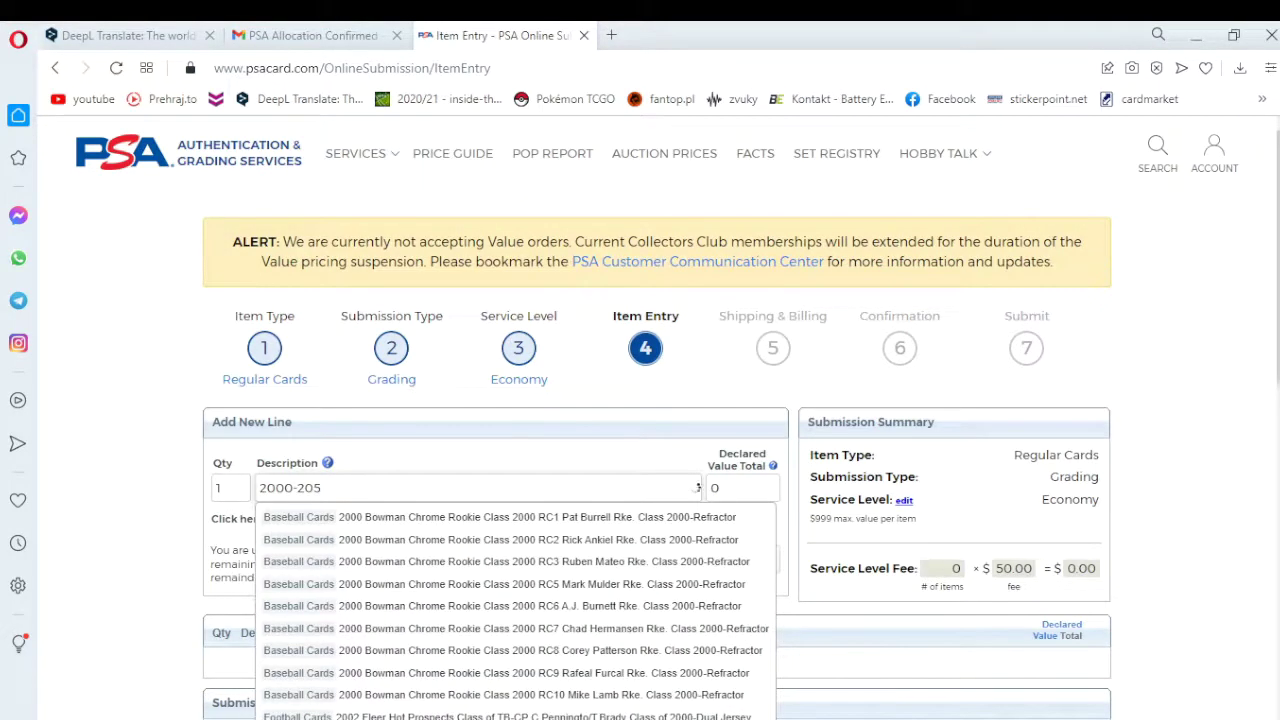
key(BackSpace)
text(0)
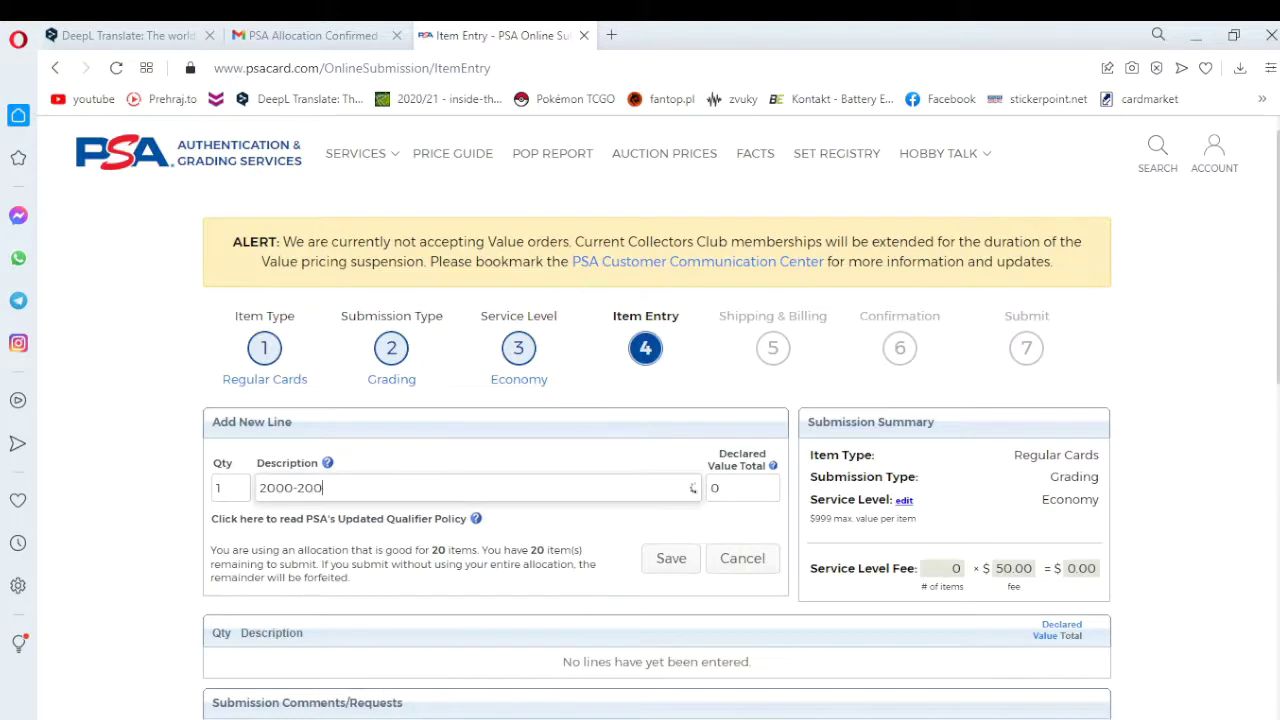
text(5)
key(BackSpace)
key(BackSpace)
key(BackSpace)
key(BackSpace)
key(BackSpace)
key(BackSpace)
key(BackSpace)
key(BackSpace)
key(BackSpace)
Look up STADION in the new line's description and choose the card 2000-05 Stadion World Stars 101 Kobe Bryant
text(STADION)
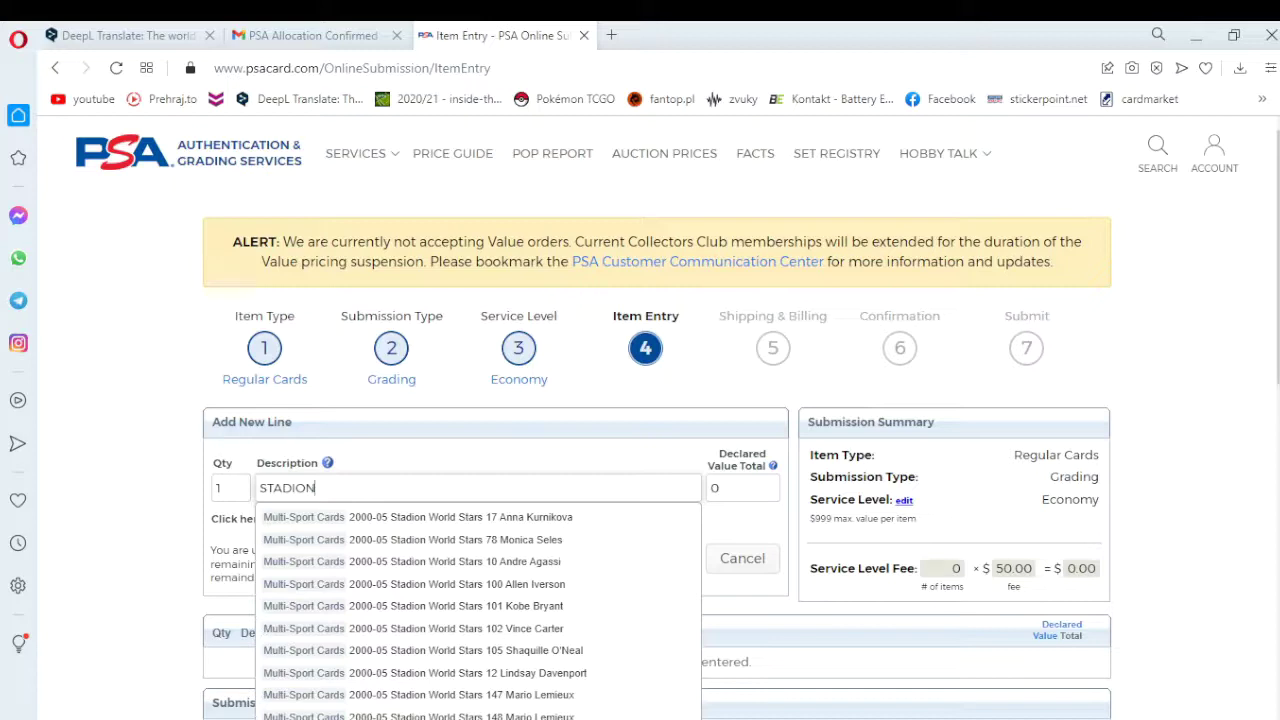
key(Escape)
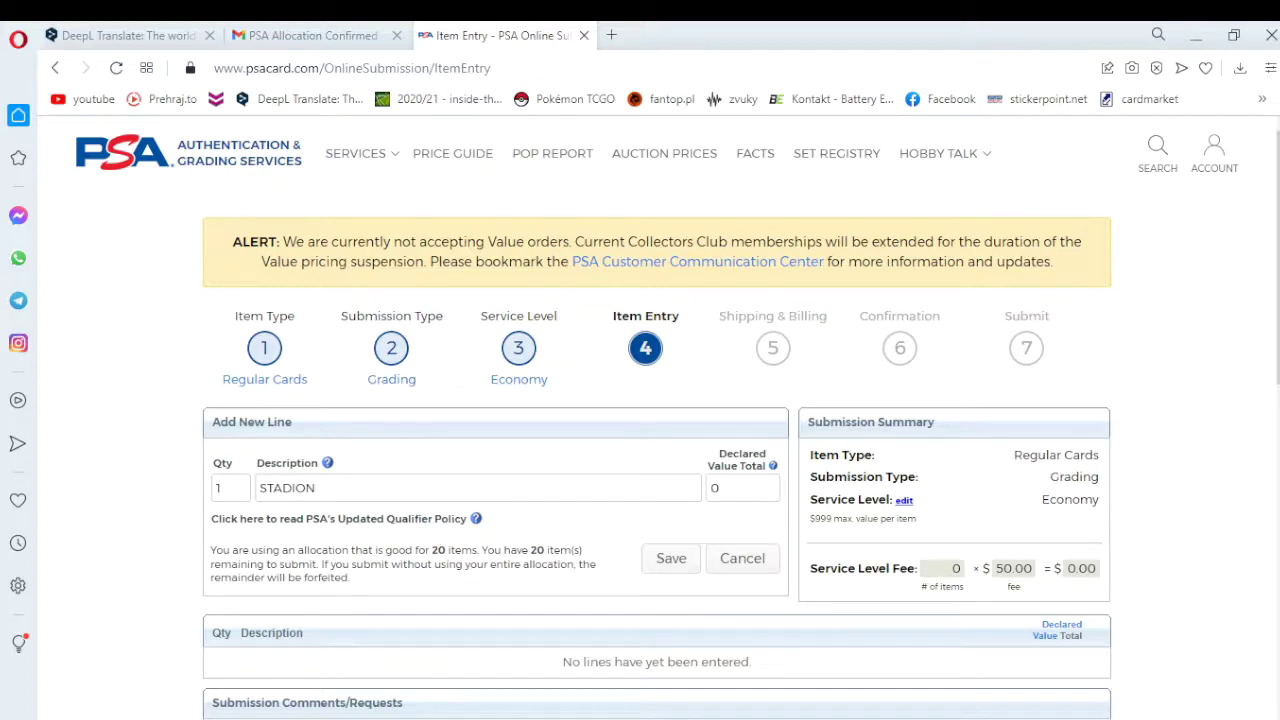
click(372, 488)
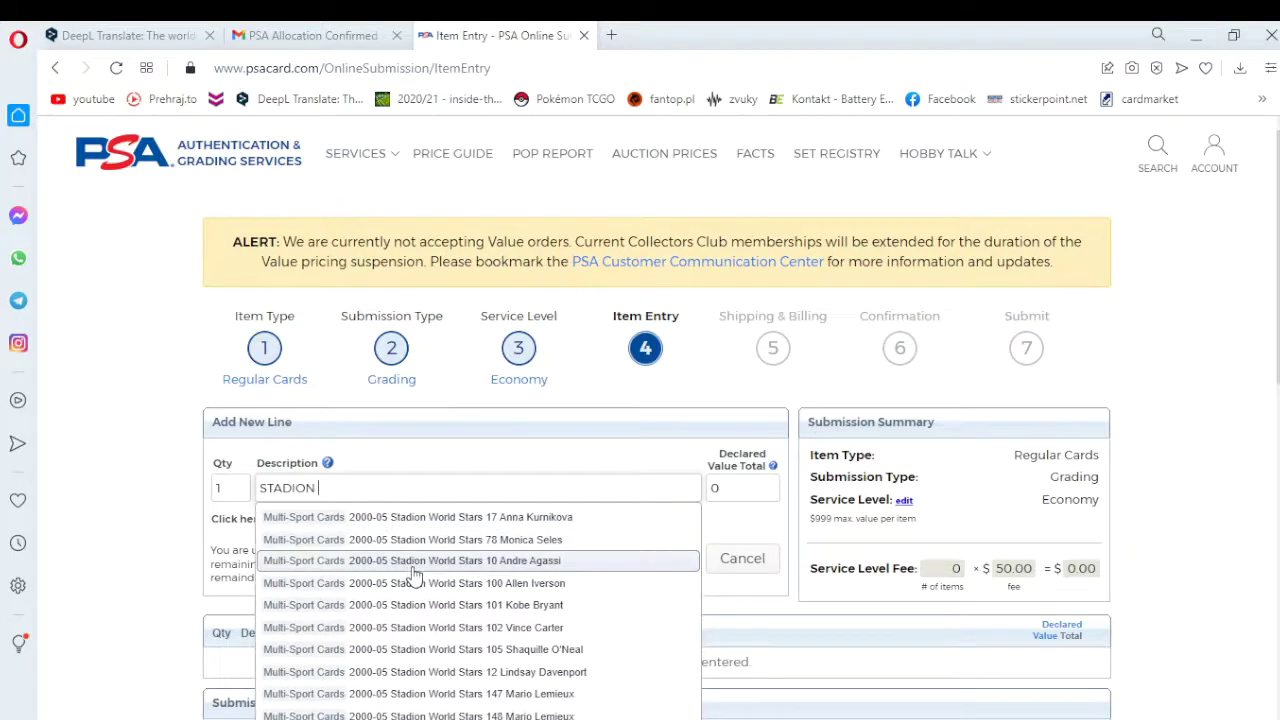
click(414, 606)
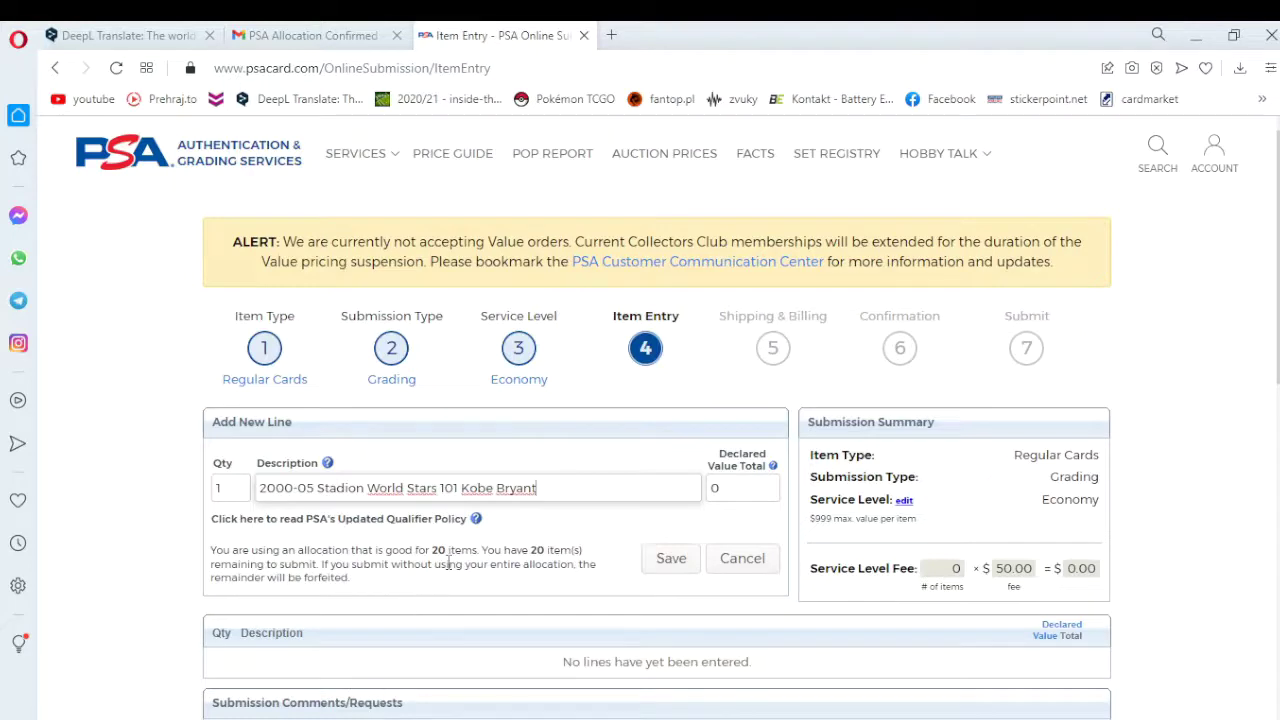
Keep the quantity at 1, set the declared value total to 50 and save the Kobe Bryant card line
click(237, 487)
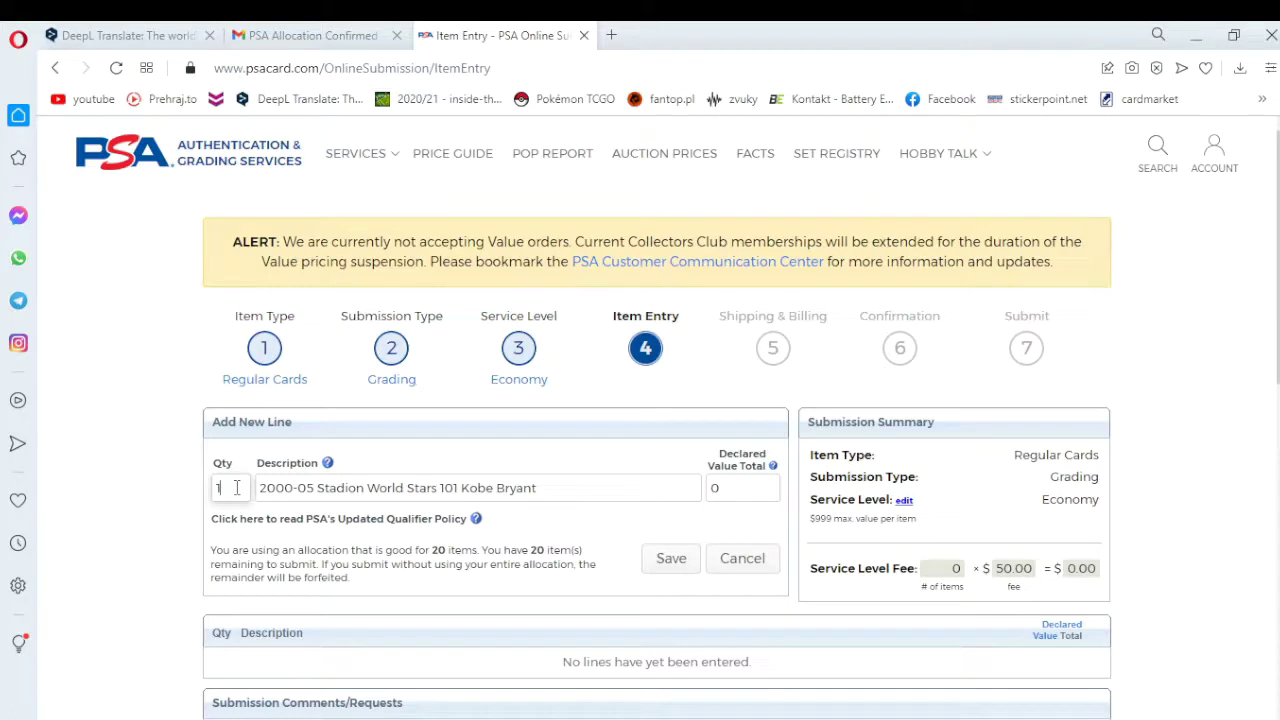
click(727, 487)
drag(726, 486, 698, 488)
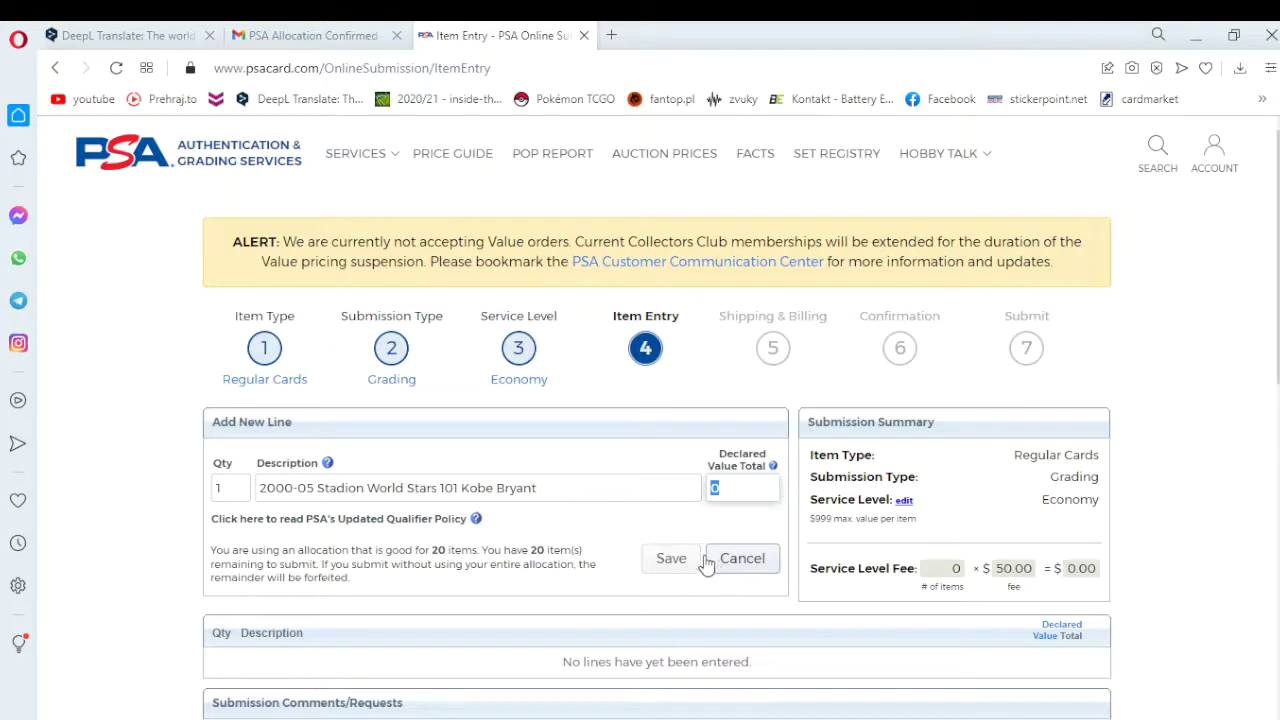
text(50)
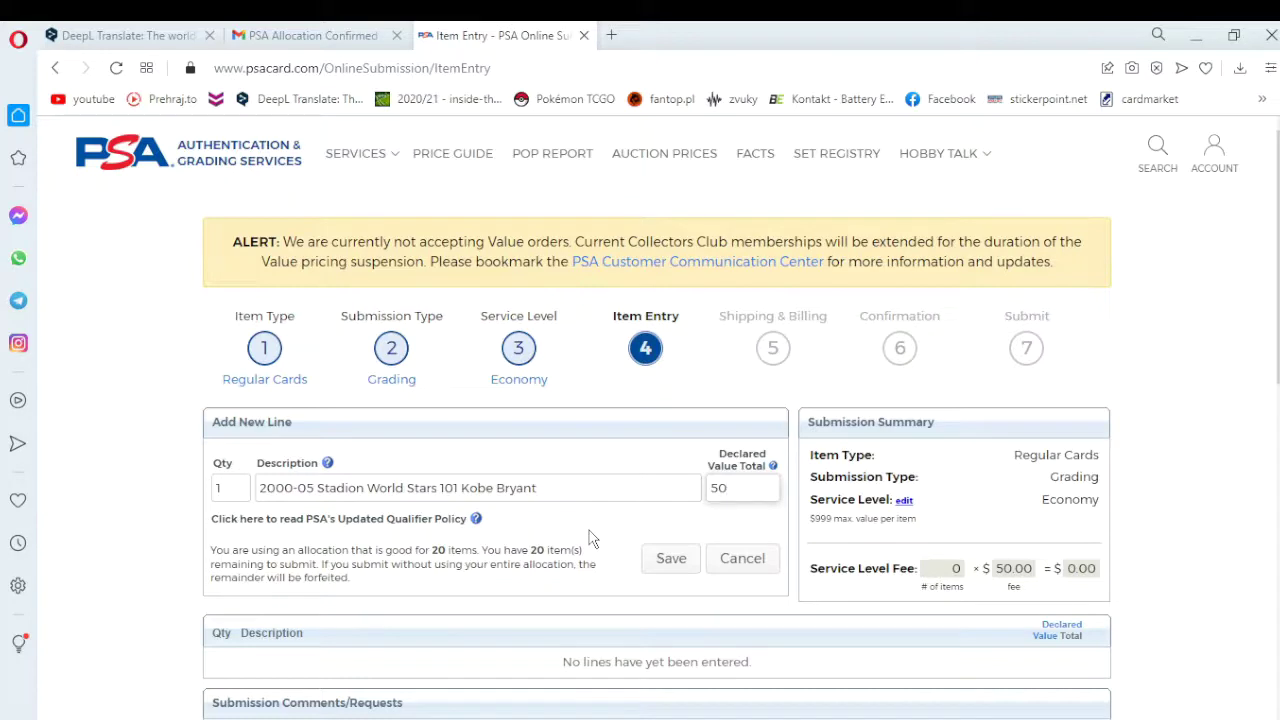
click(668, 563)
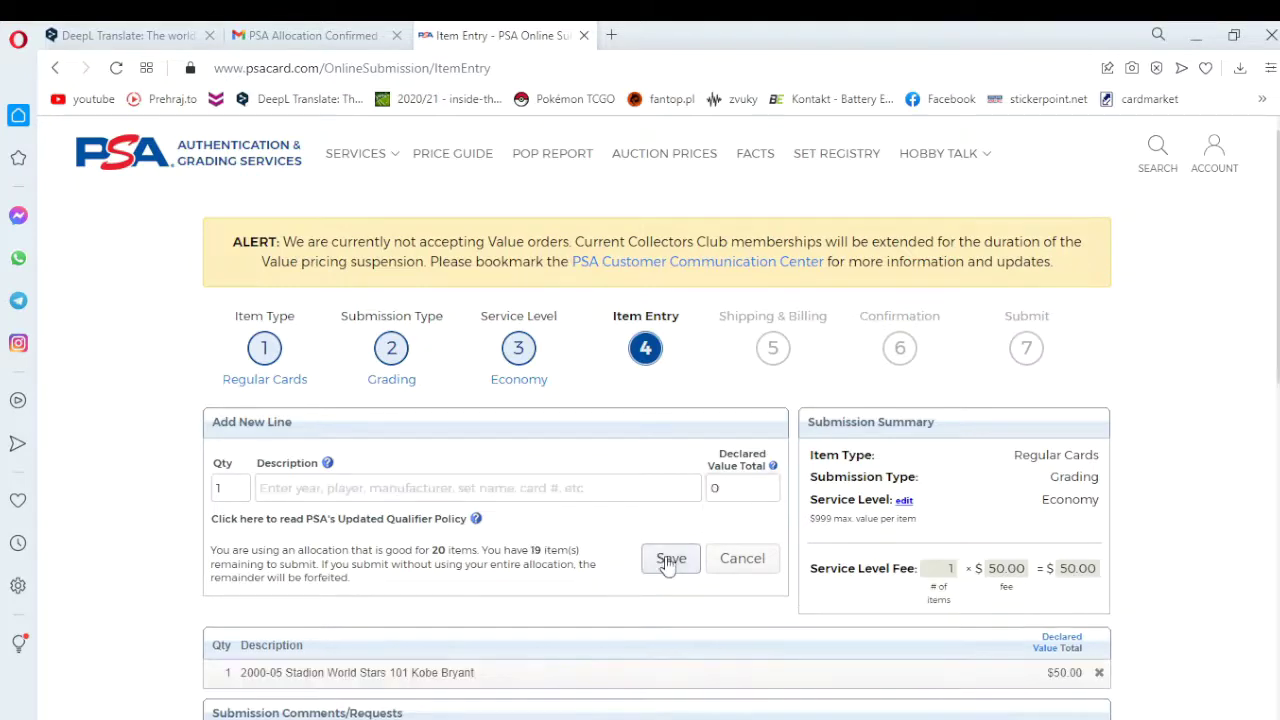
Look up 2000-05 in the new line's description and choose the card 2000-05 Stadion World Stars 17 Anna Kurnikova
click(310, 487)
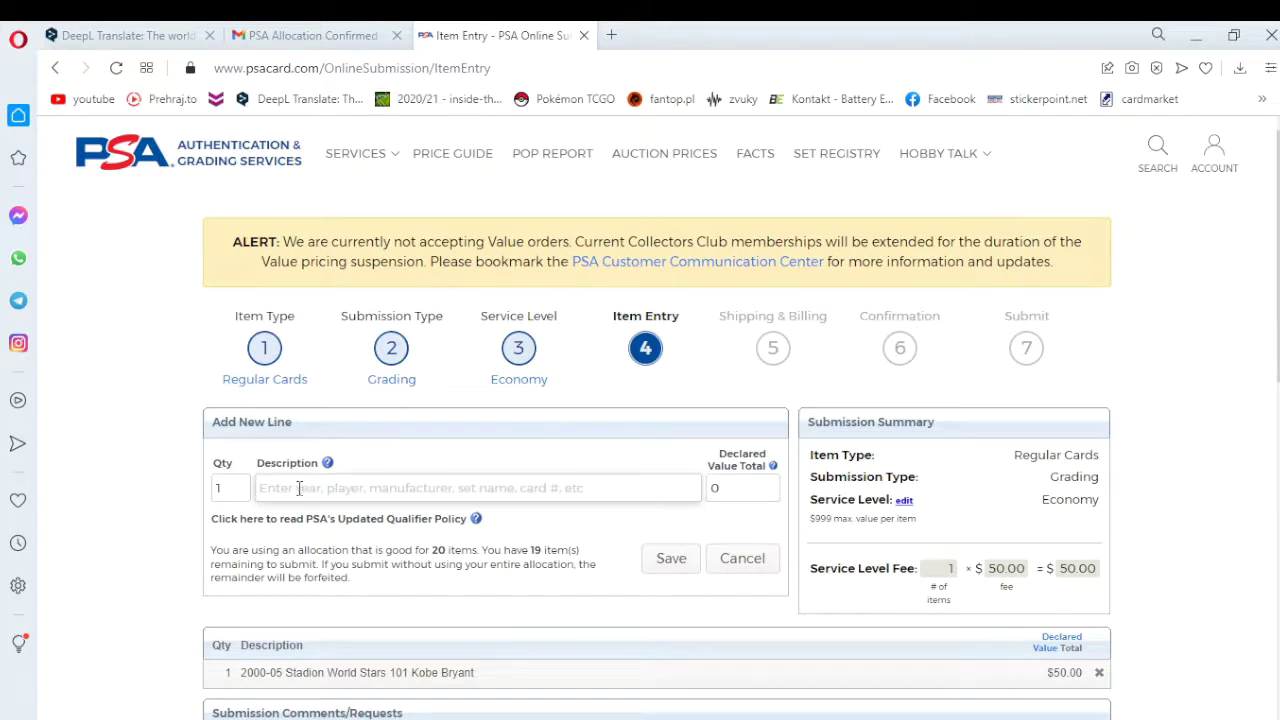
text(2000)
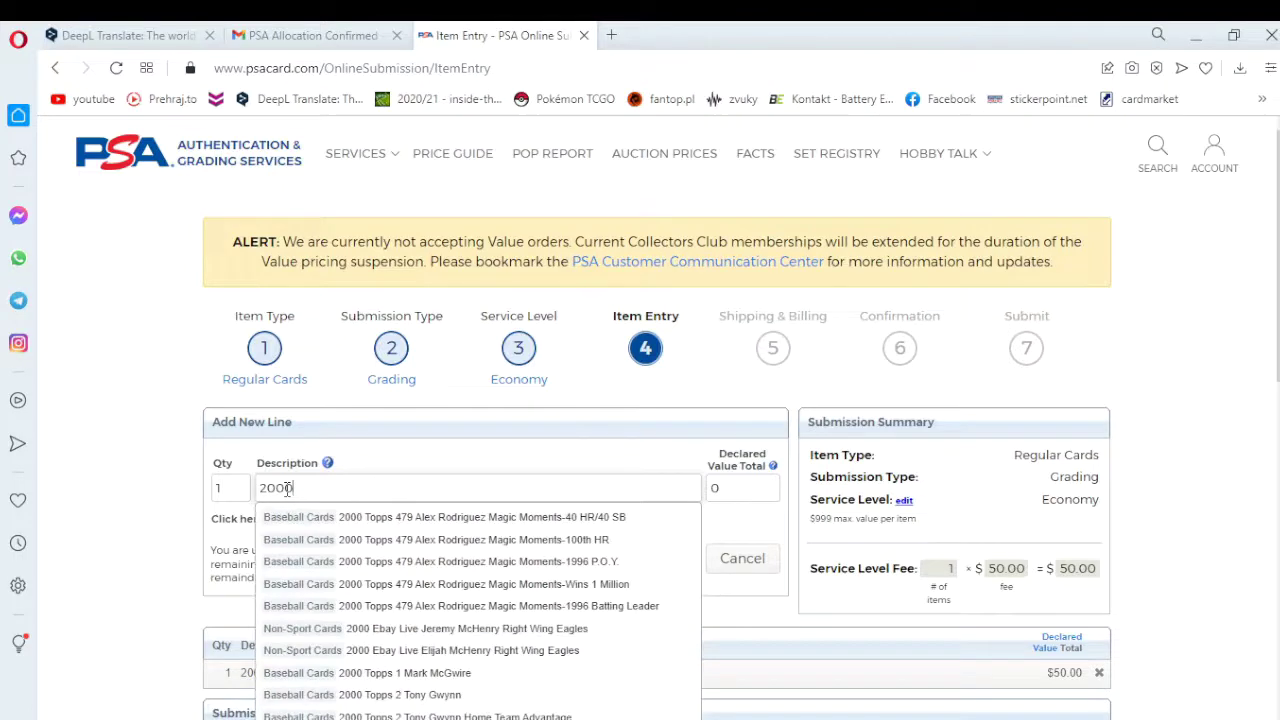
text(,)
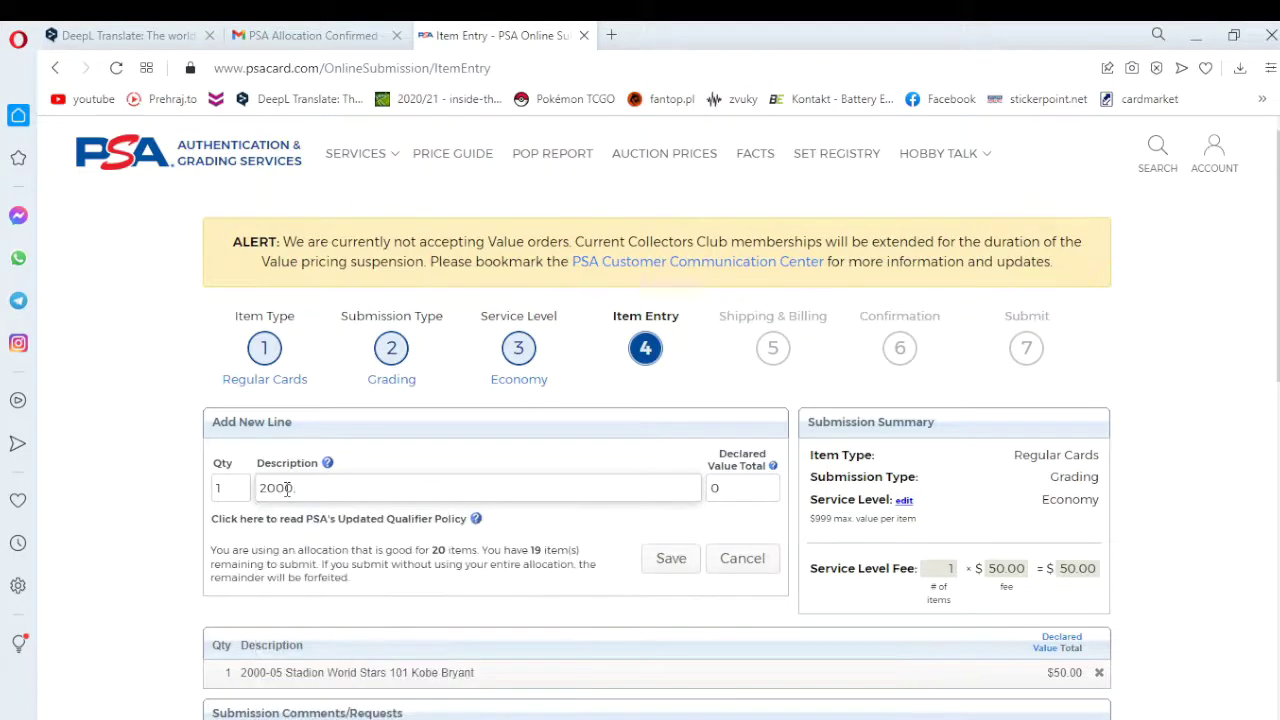
key(BackSpace)
text(-05)
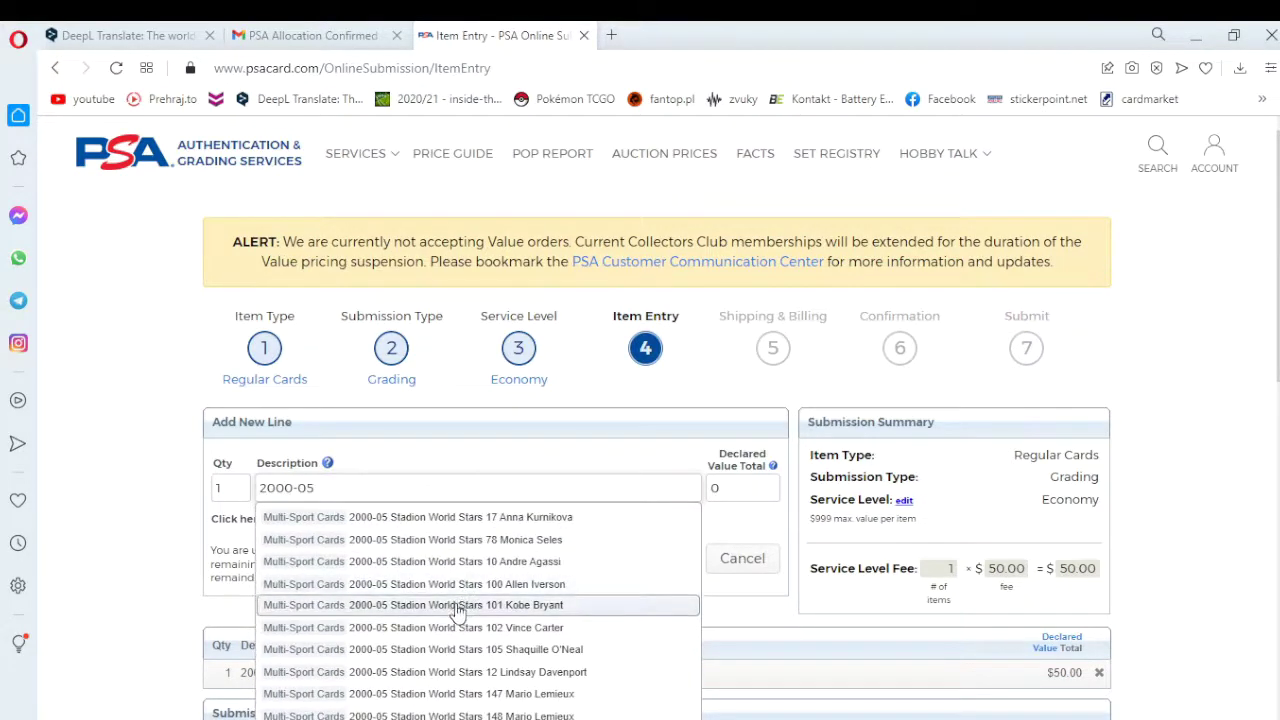
scroll(458, 612, down, 3)
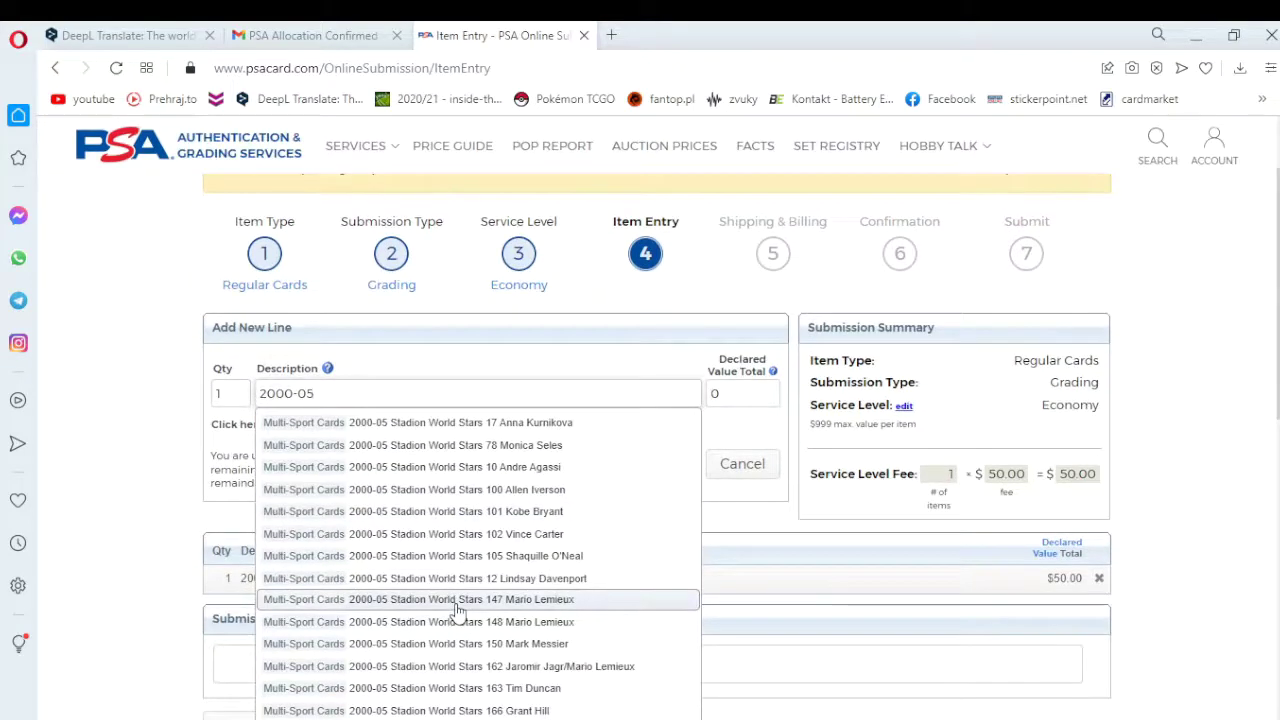
scroll(458, 612, down, 1)
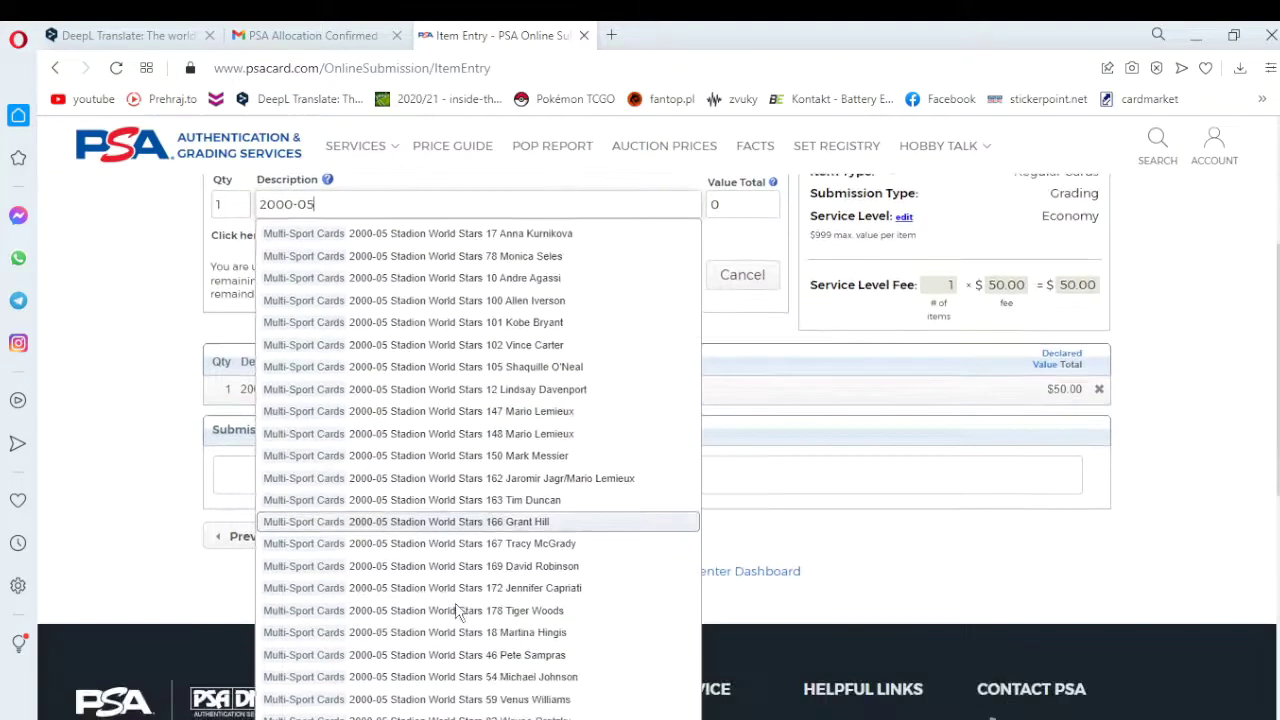
scroll(458, 612, down, 1)
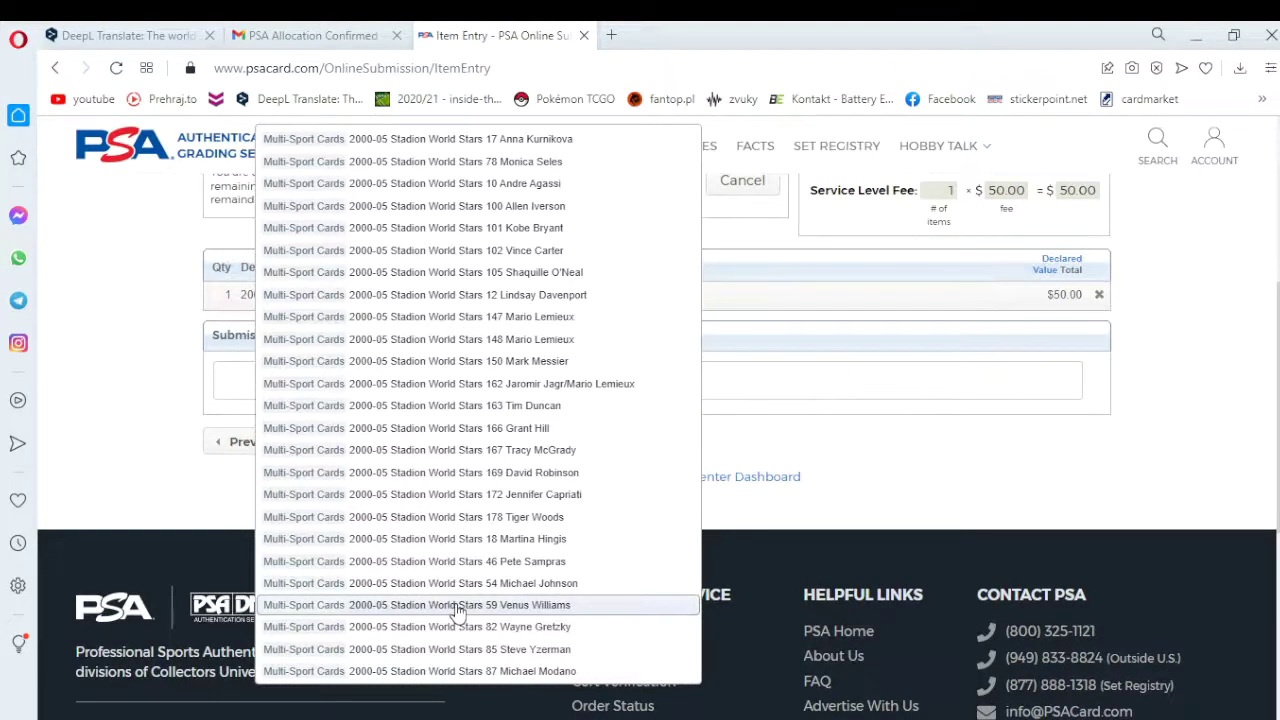
scroll(458, 612, up, 4)
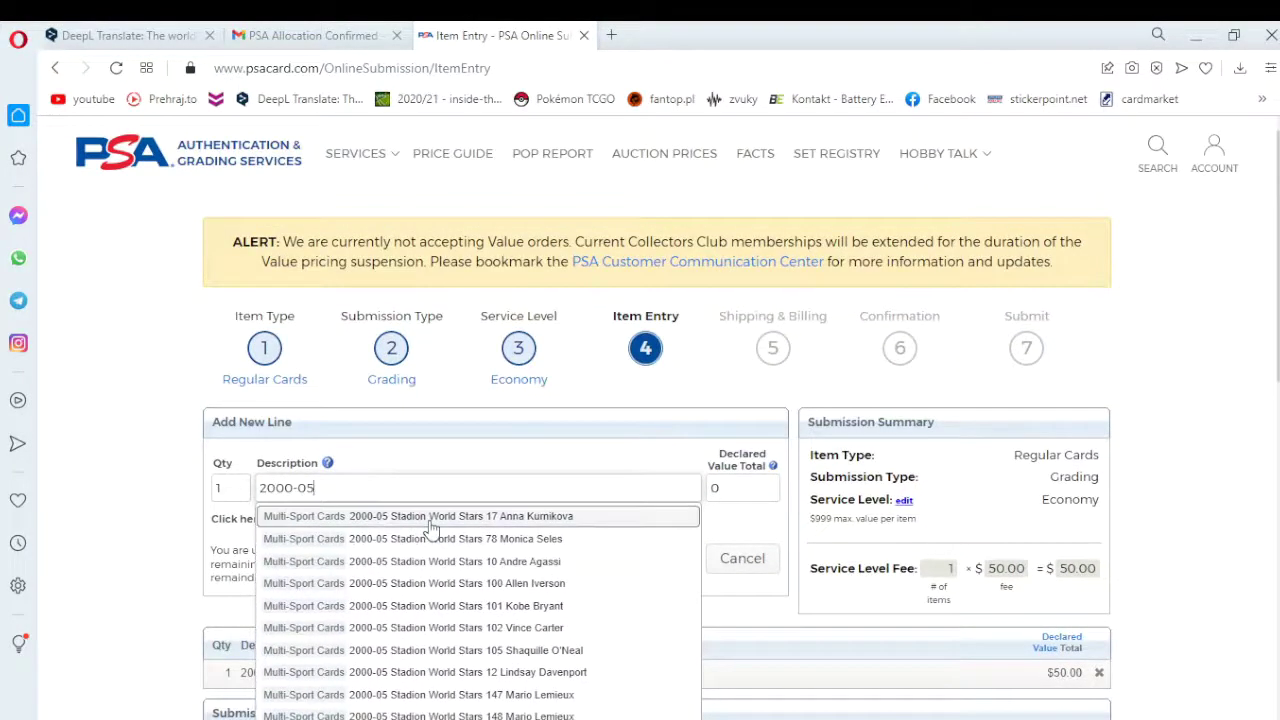
click(432, 522)
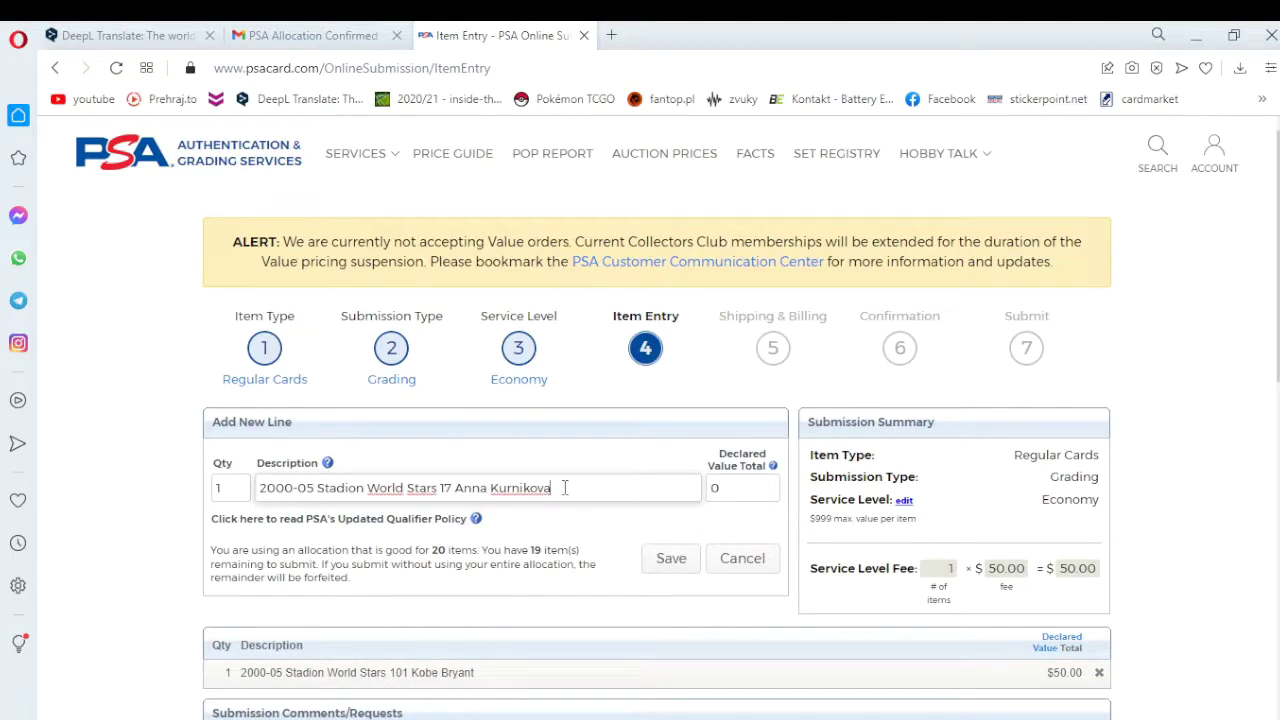
Replace the card number and player in the description with 178 and choose 2000-05 Stadion World Stars 178 Tiger Woods
key(BackSpace)
key(BackSpace)
key(BackSpace)
key(BackSpace)
key(BackSpace)
key(BackSpace)
key(BackSpace)
key(BackSpace)
key(BackSpace)
key(BackSpace)
key(BackSpace)
key(BackSpace)
key(BackSpace)
key(BackSpace)
key(BackSpace)
key(BackSpace)
key(BackSpace)
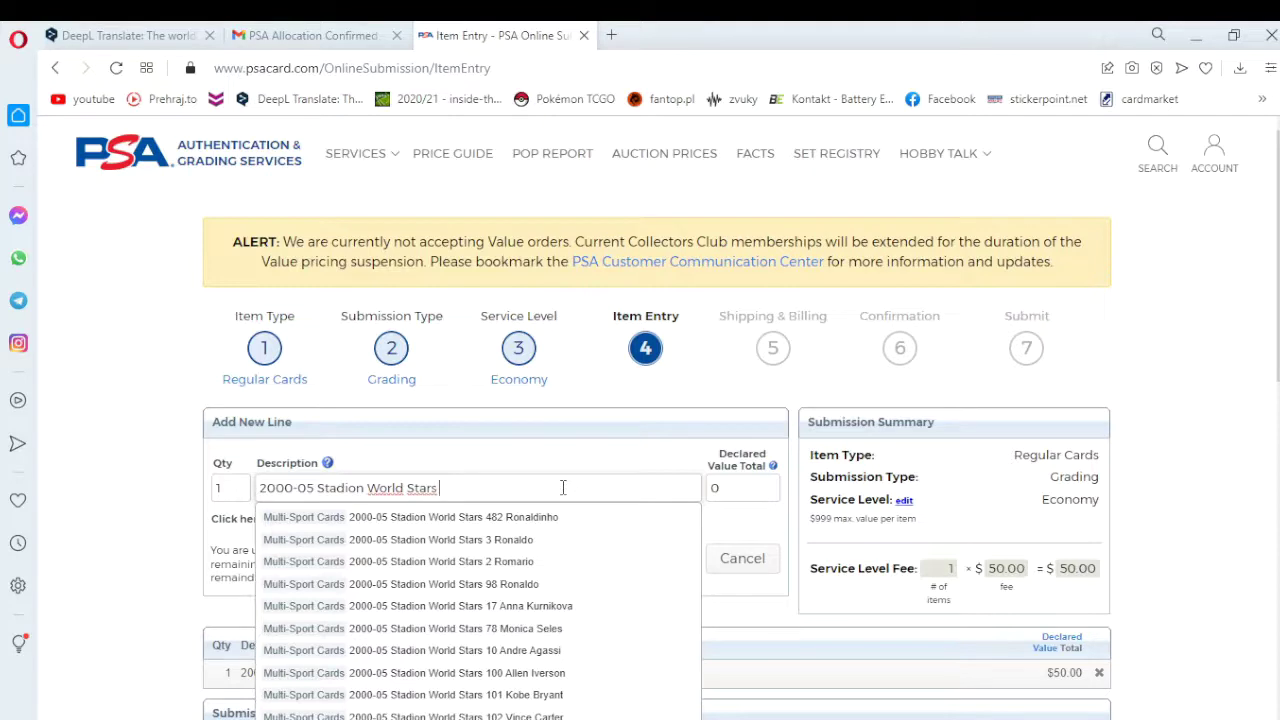
text(178)
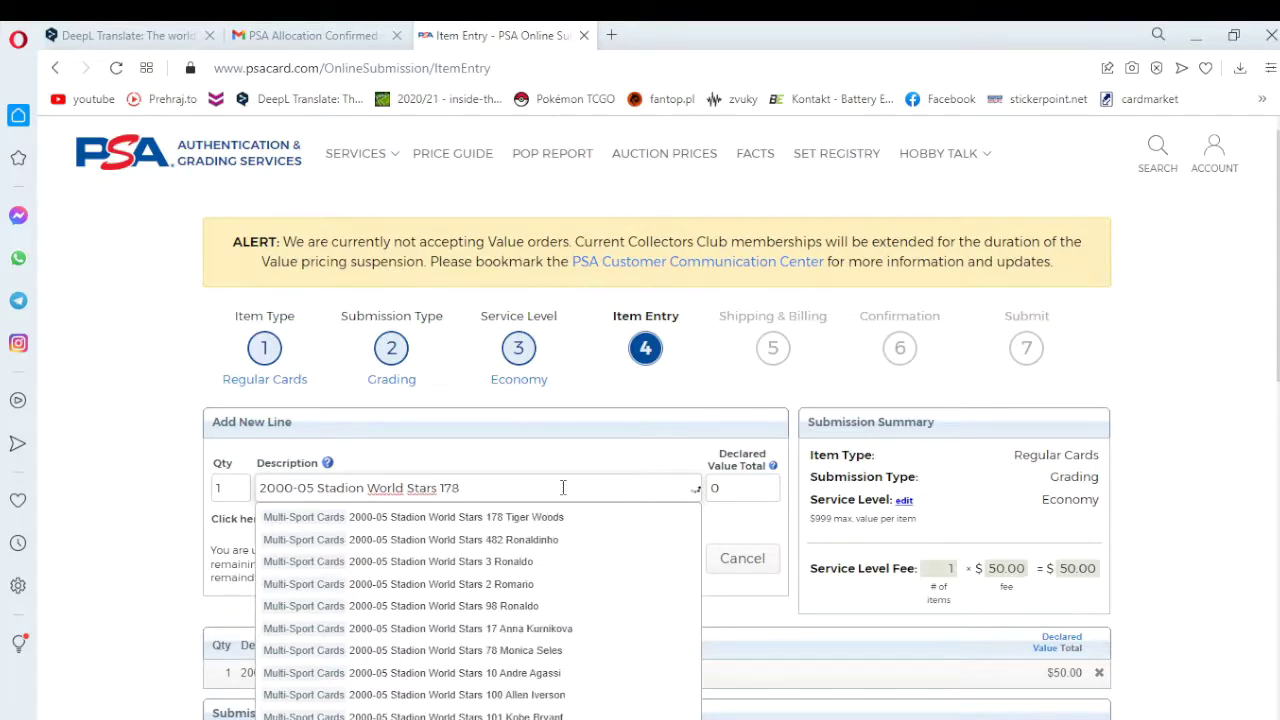
click(455, 520)
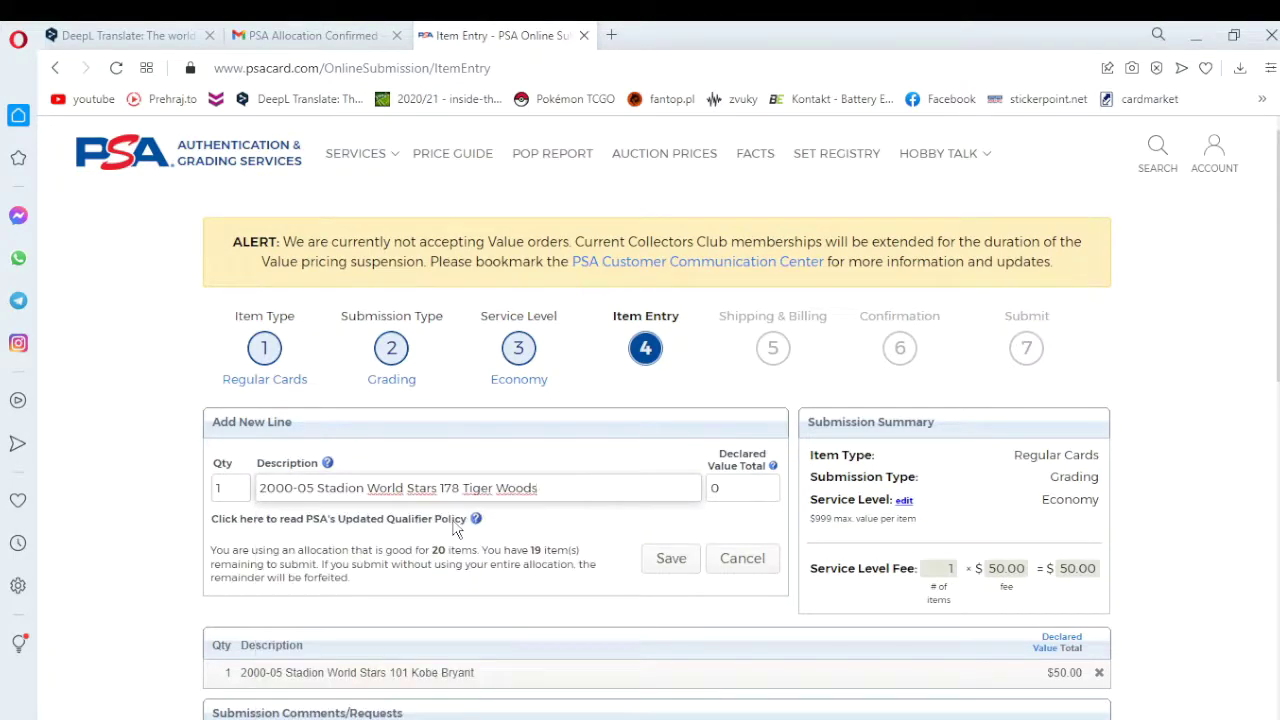
Set the declared value total to 50 and save the Tiger Woods card line
click(724, 485)
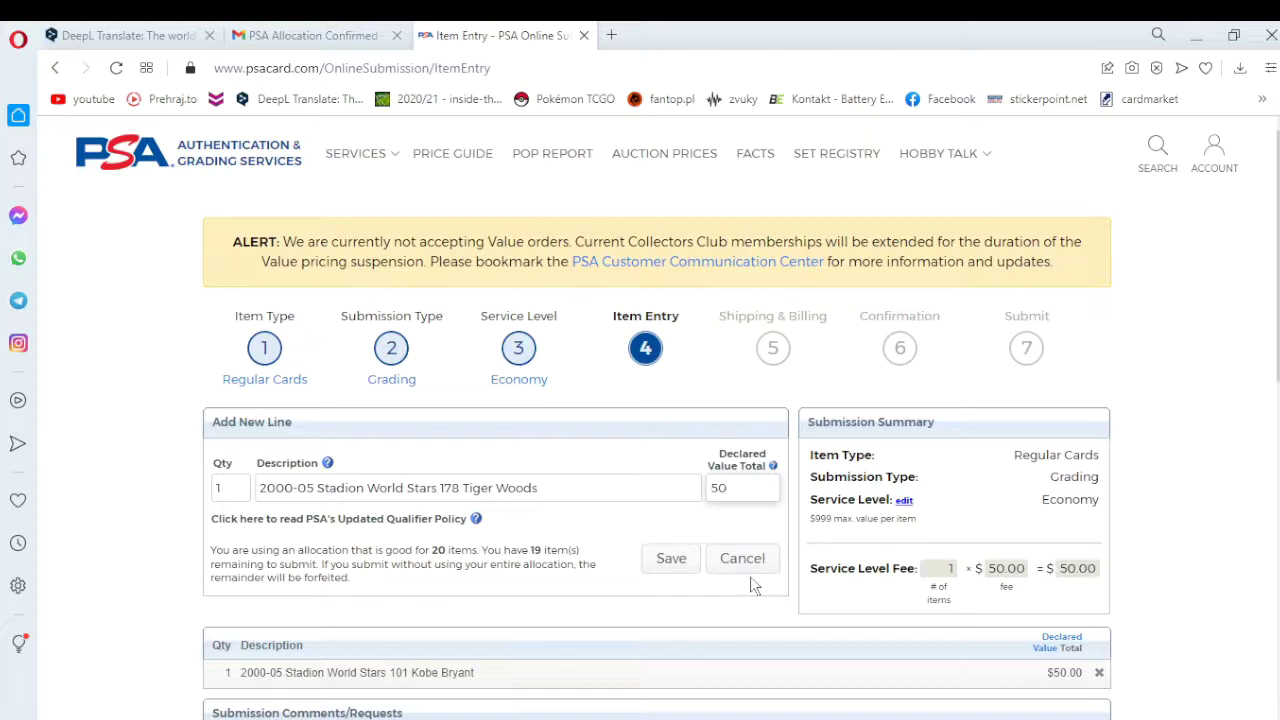
click(661, 568)
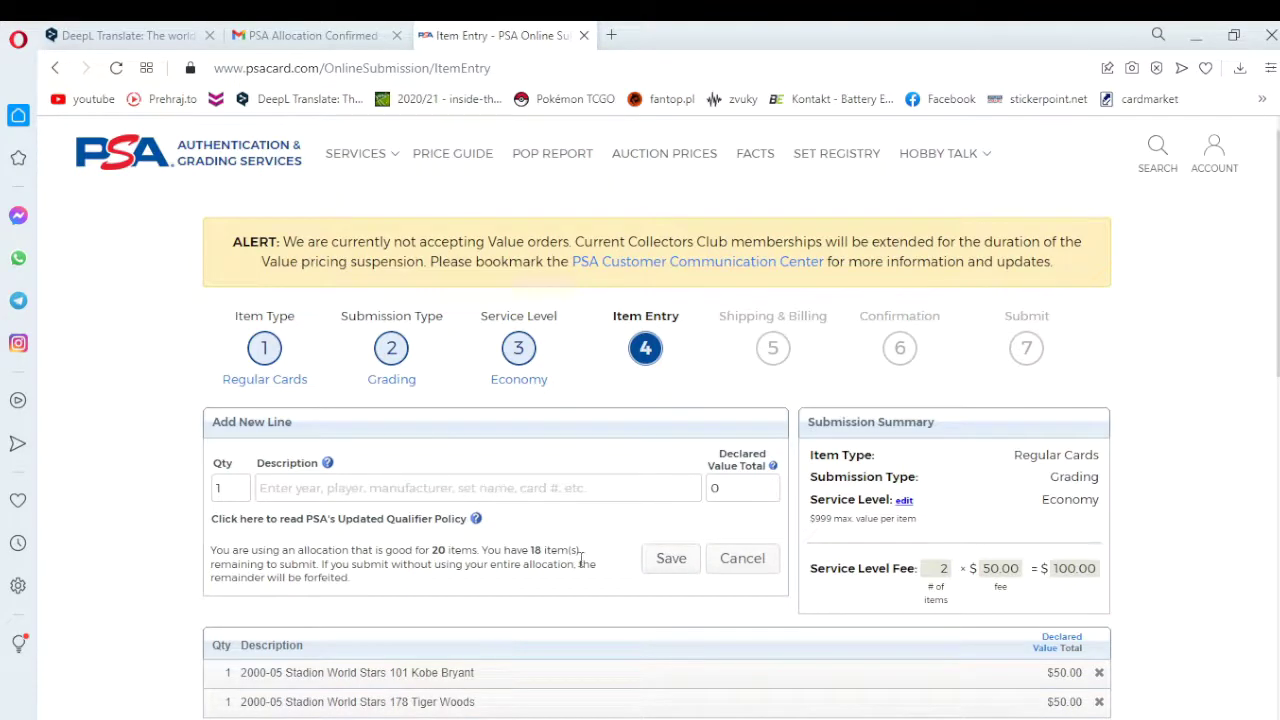
scroll(531, 554, down, 1)
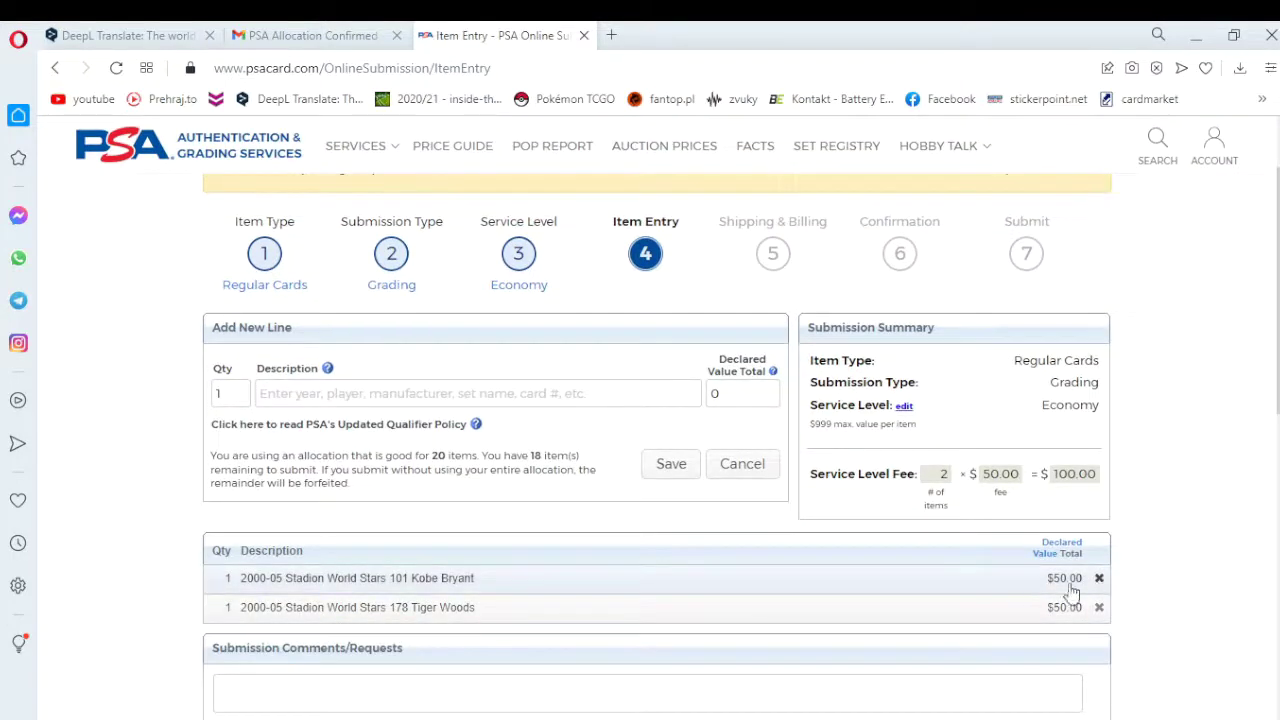
scroll(604, 604, up, 1)
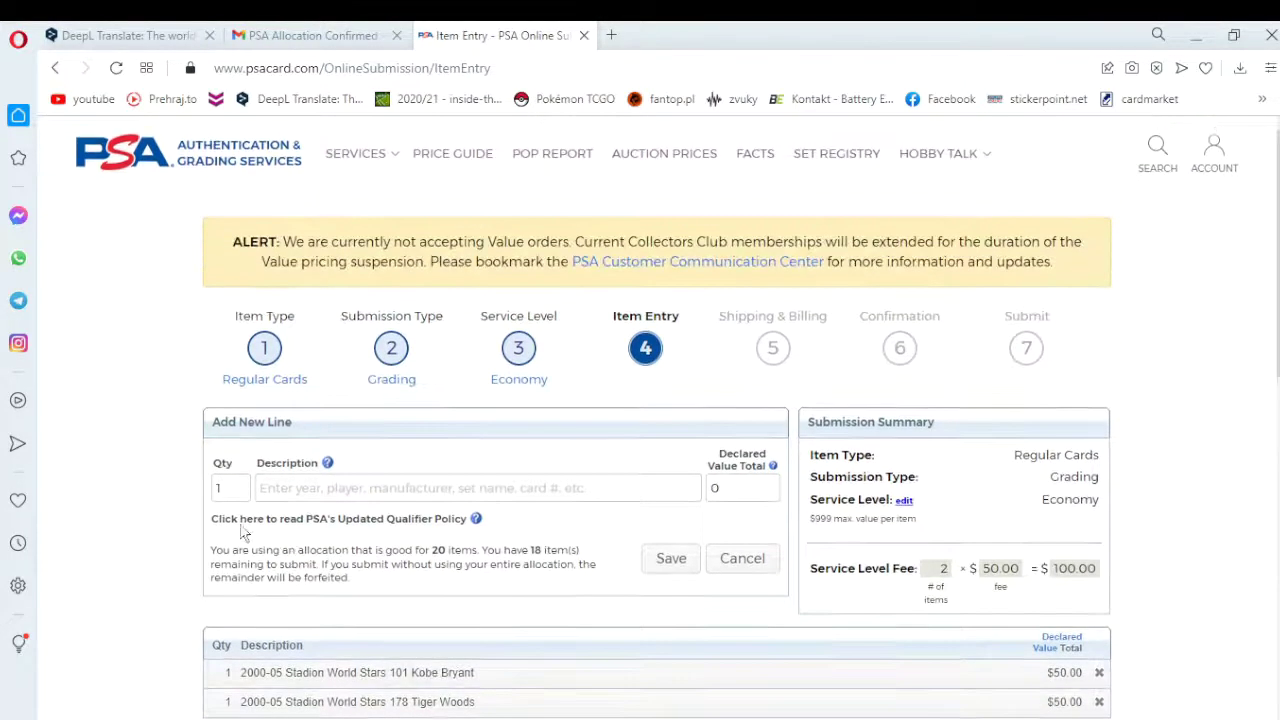
Fill the new line with the card 2000-05 Stadion World Stars 567 Serena Williams and a declared value total of 50
click(313, 490)
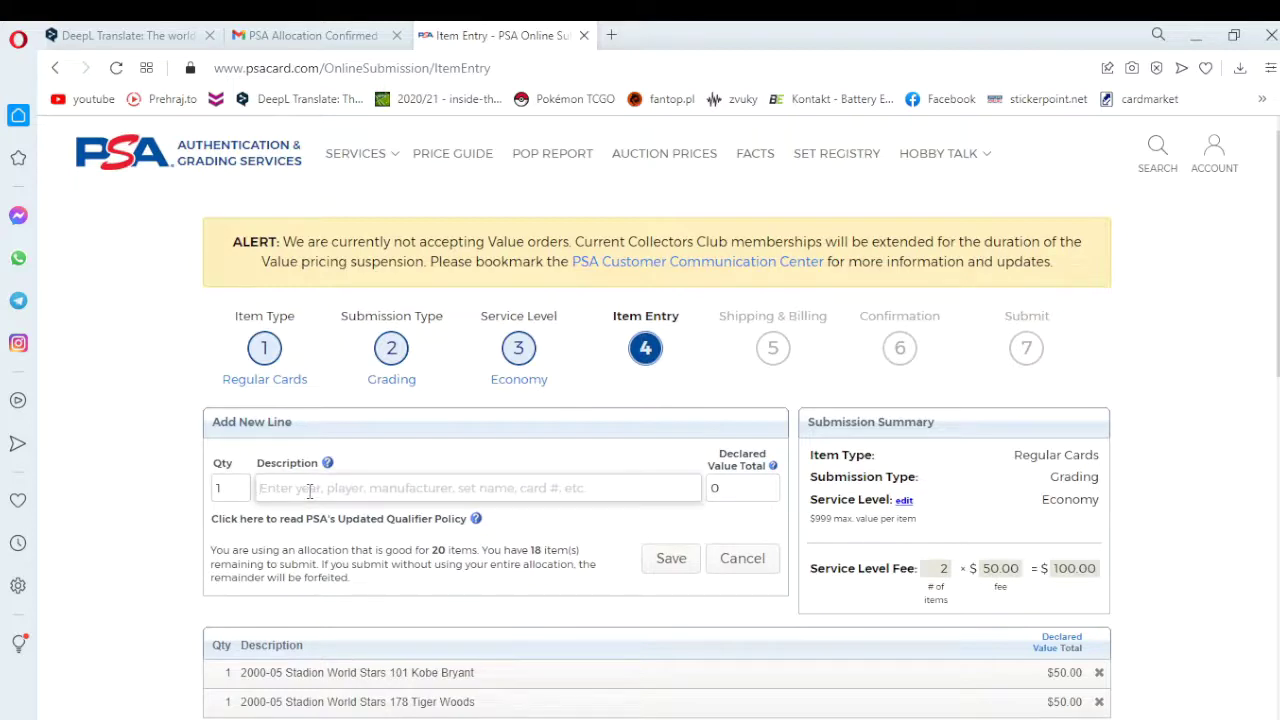
text(2000)
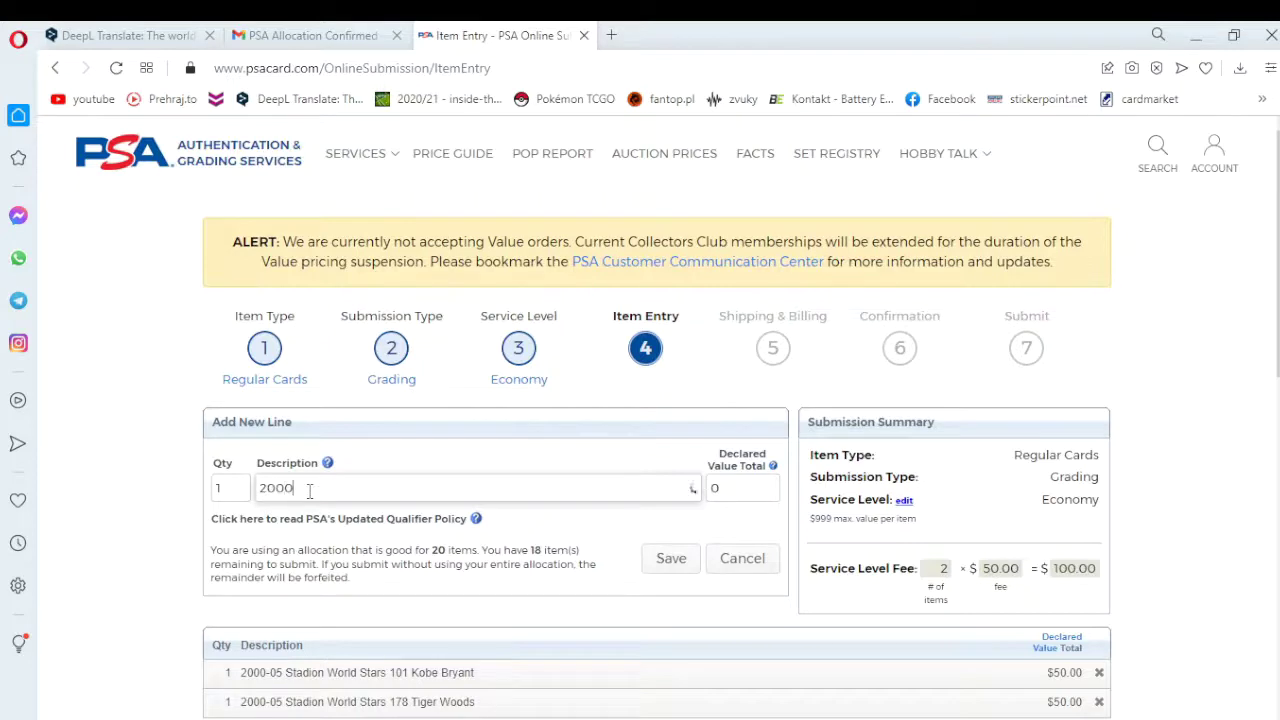
text(.)
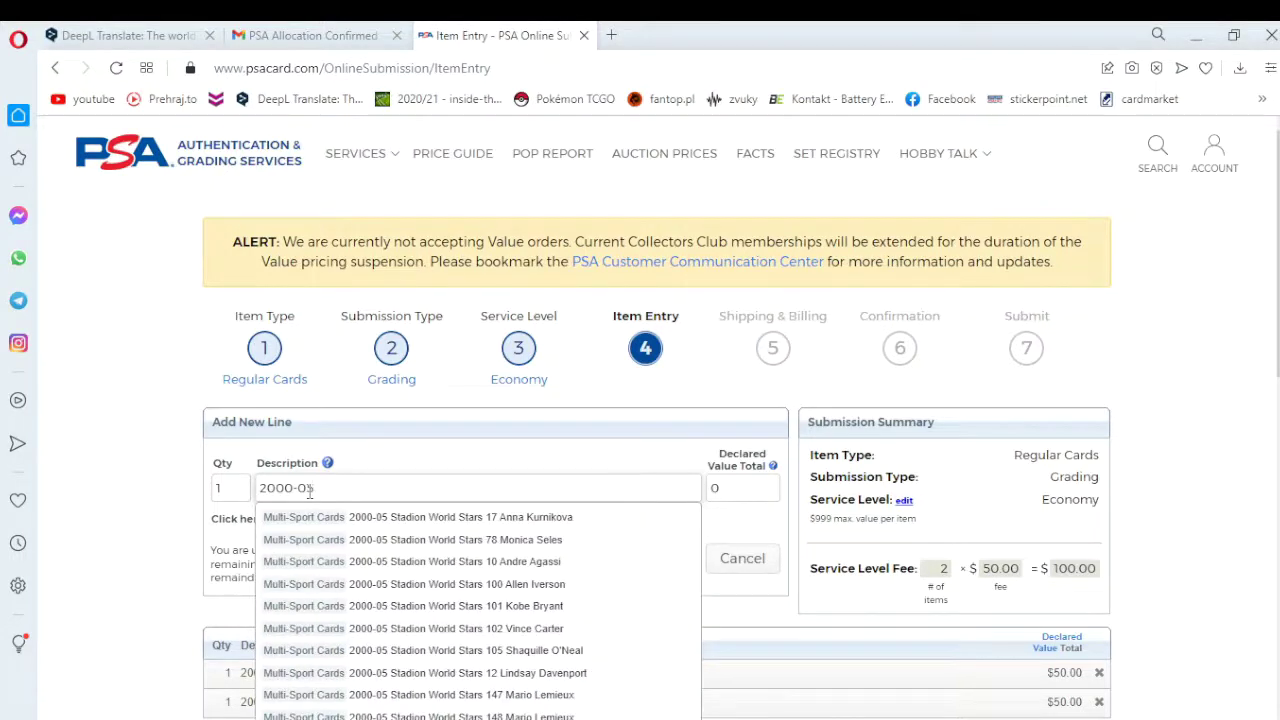
click(405, 522)
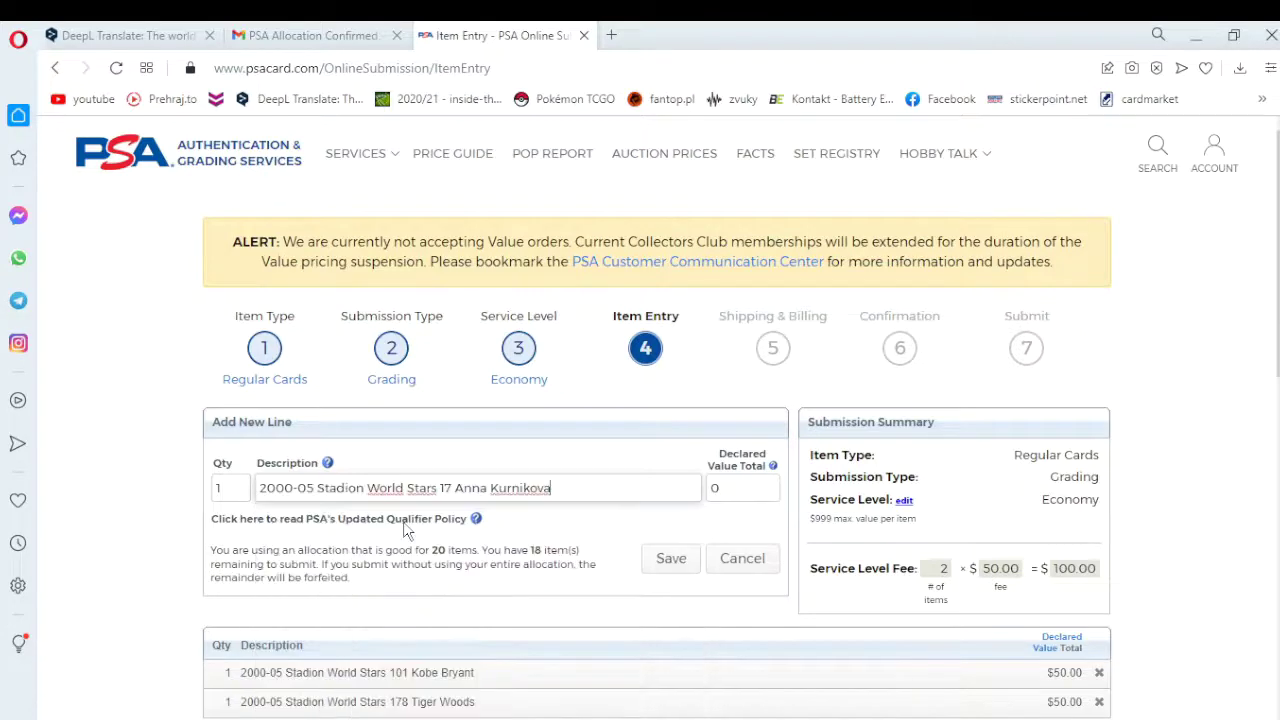
drag(557, 490, 438, 490)
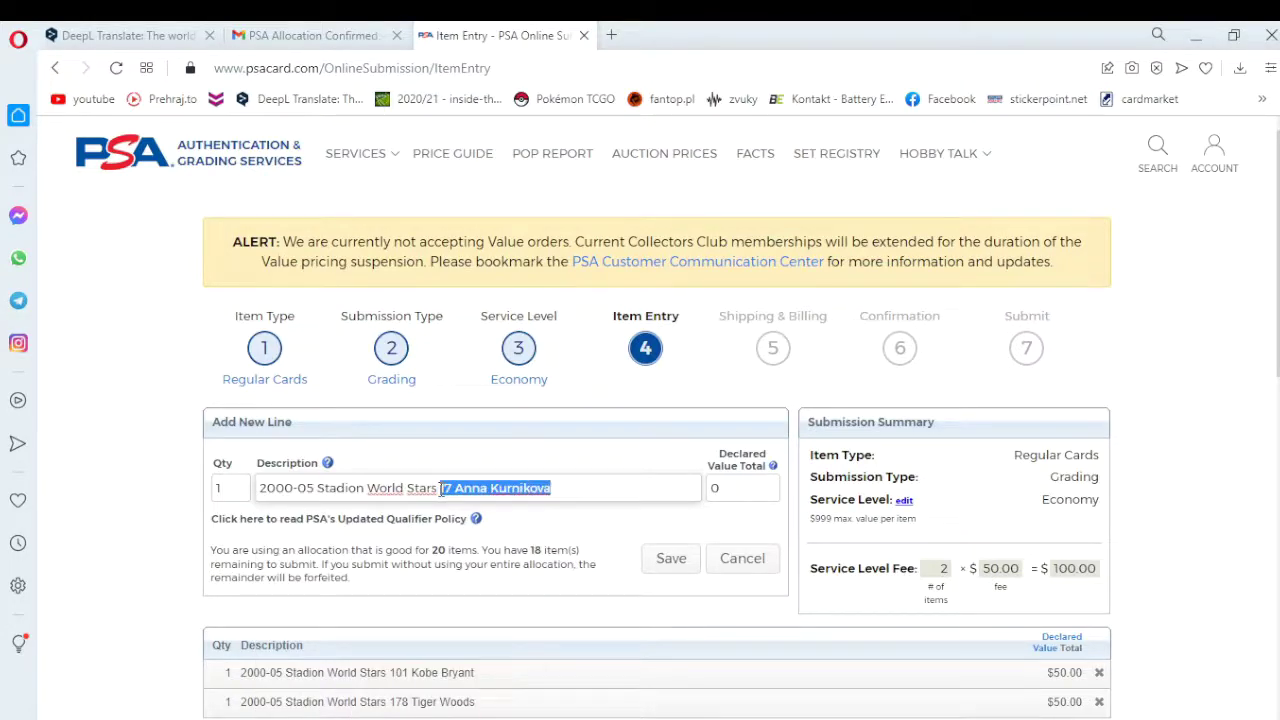
key(BackSpace)
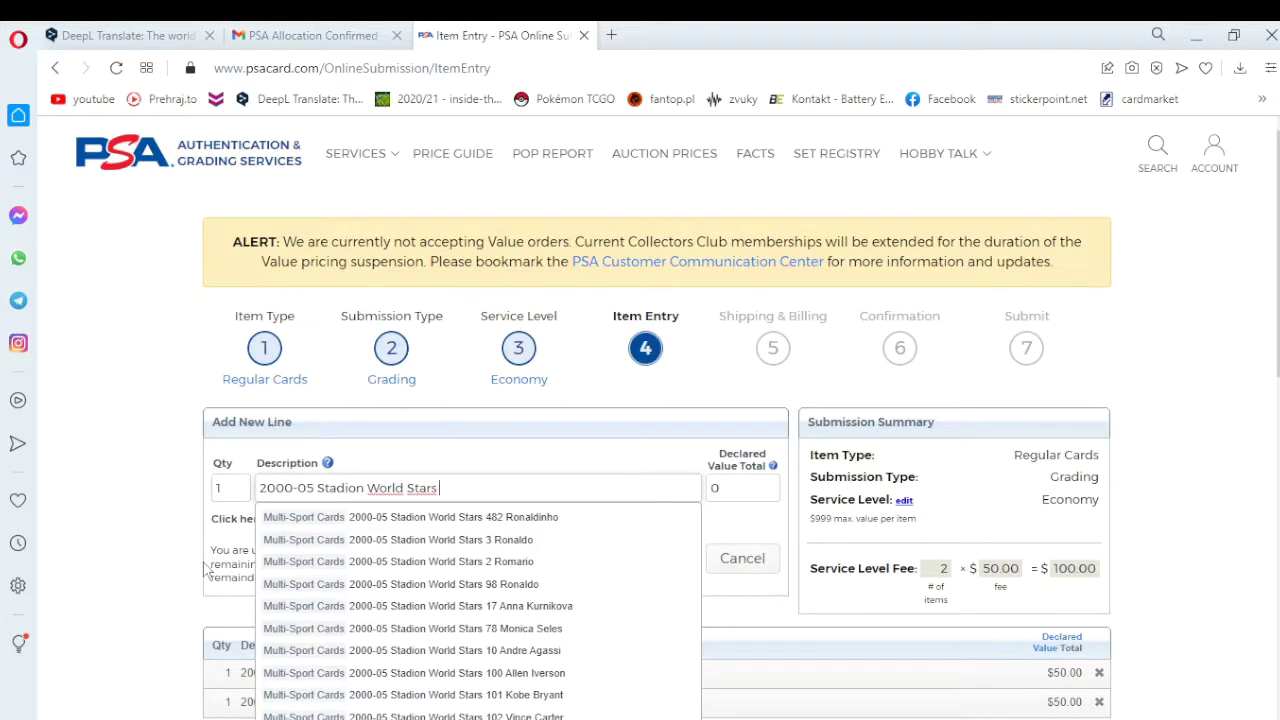
text(567)
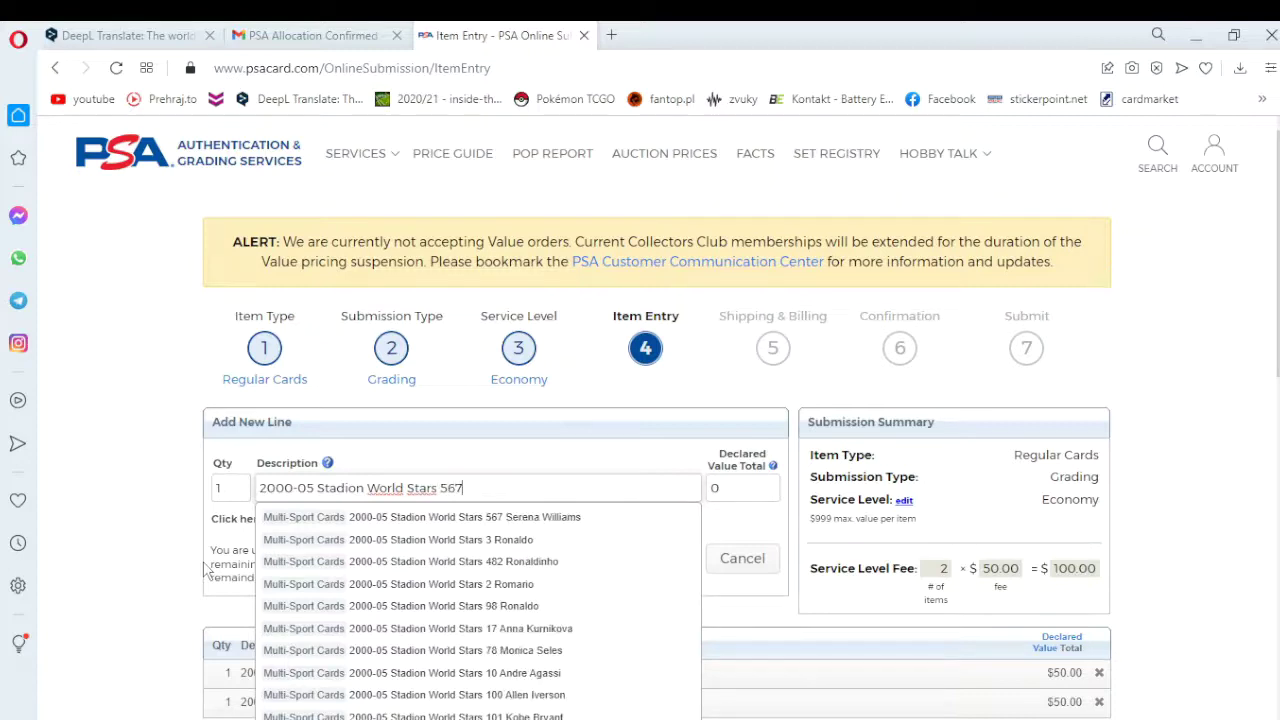
click(519, 520)
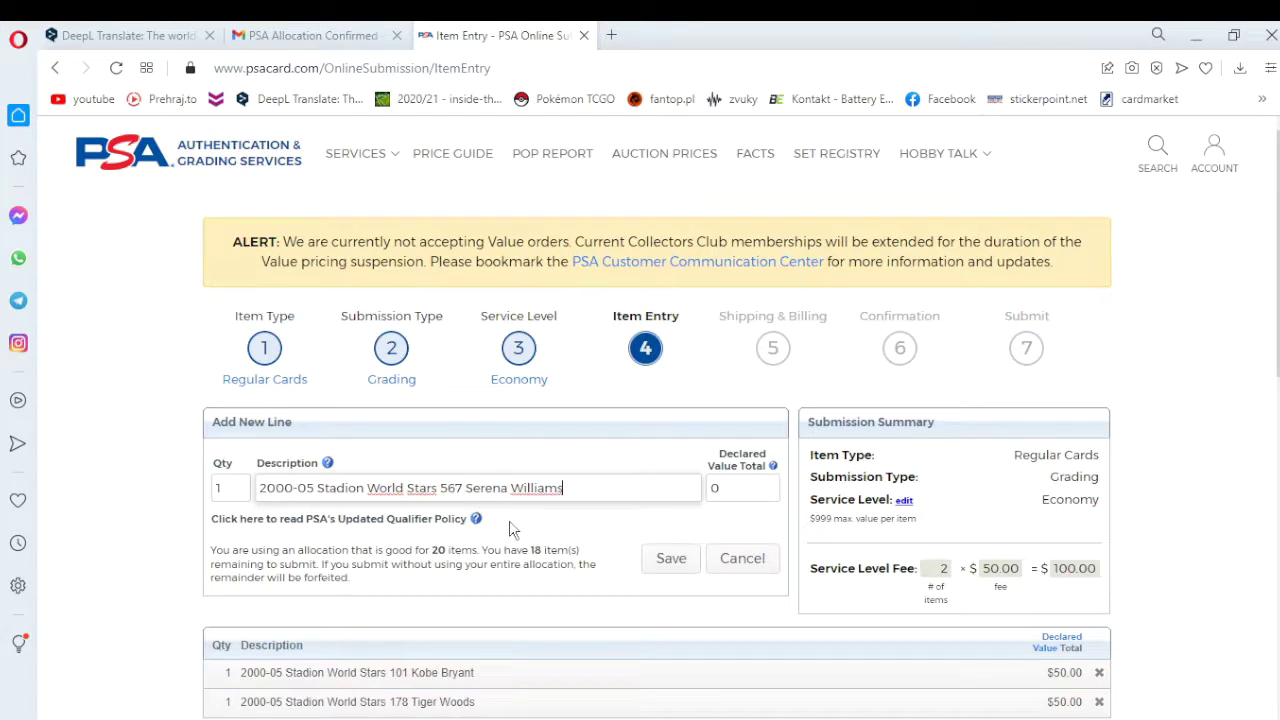
click(740, 488)
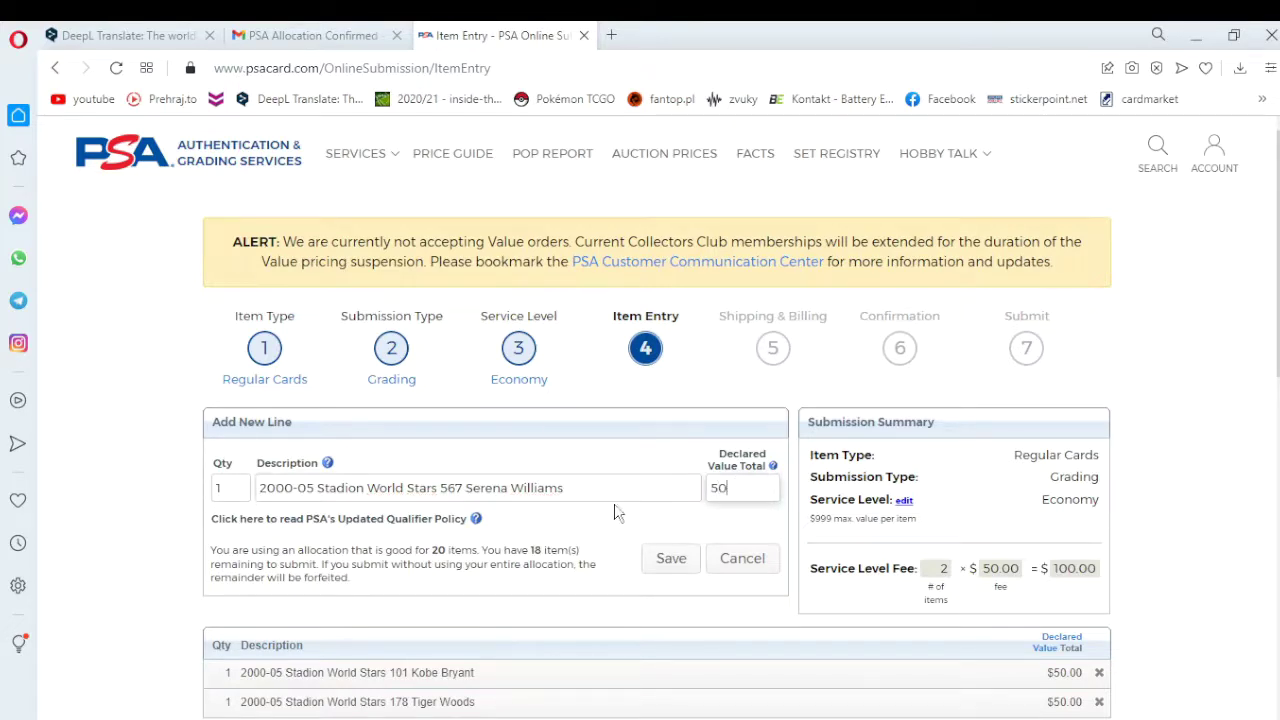
scroll(590, 507, down, 3)
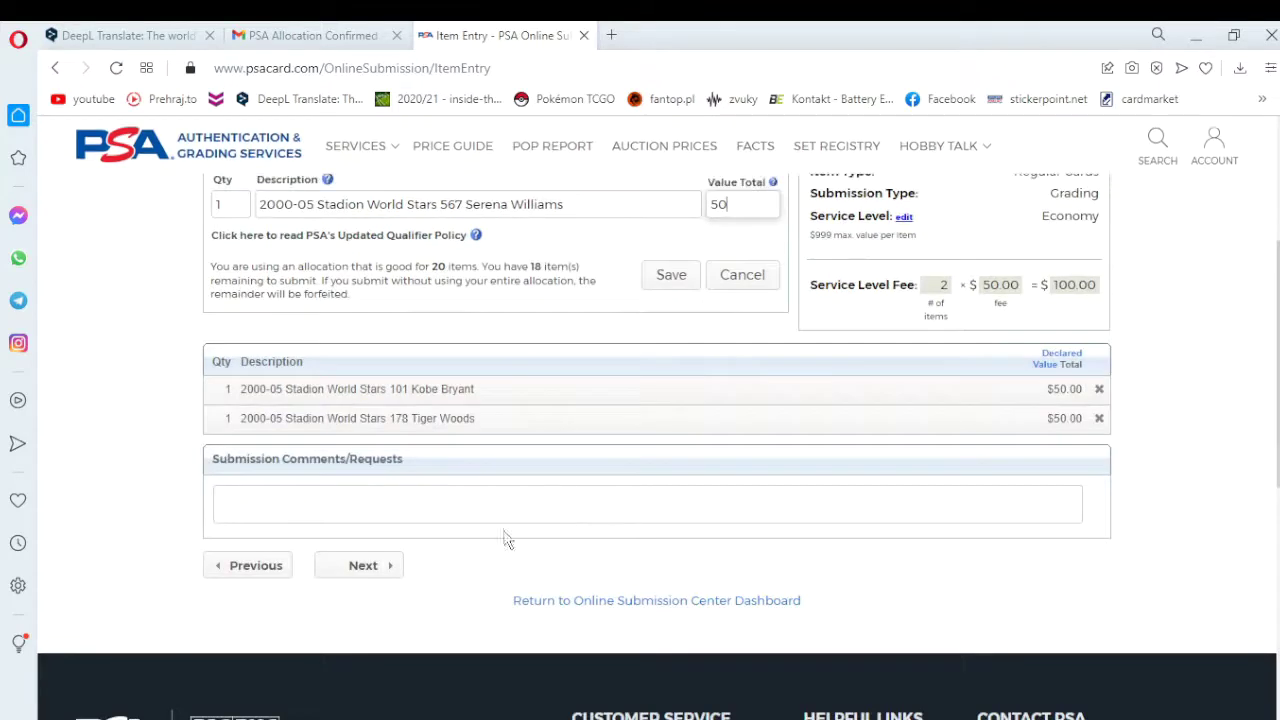
Review the Shipping & Billing page and return to item entry
click(350, 570)
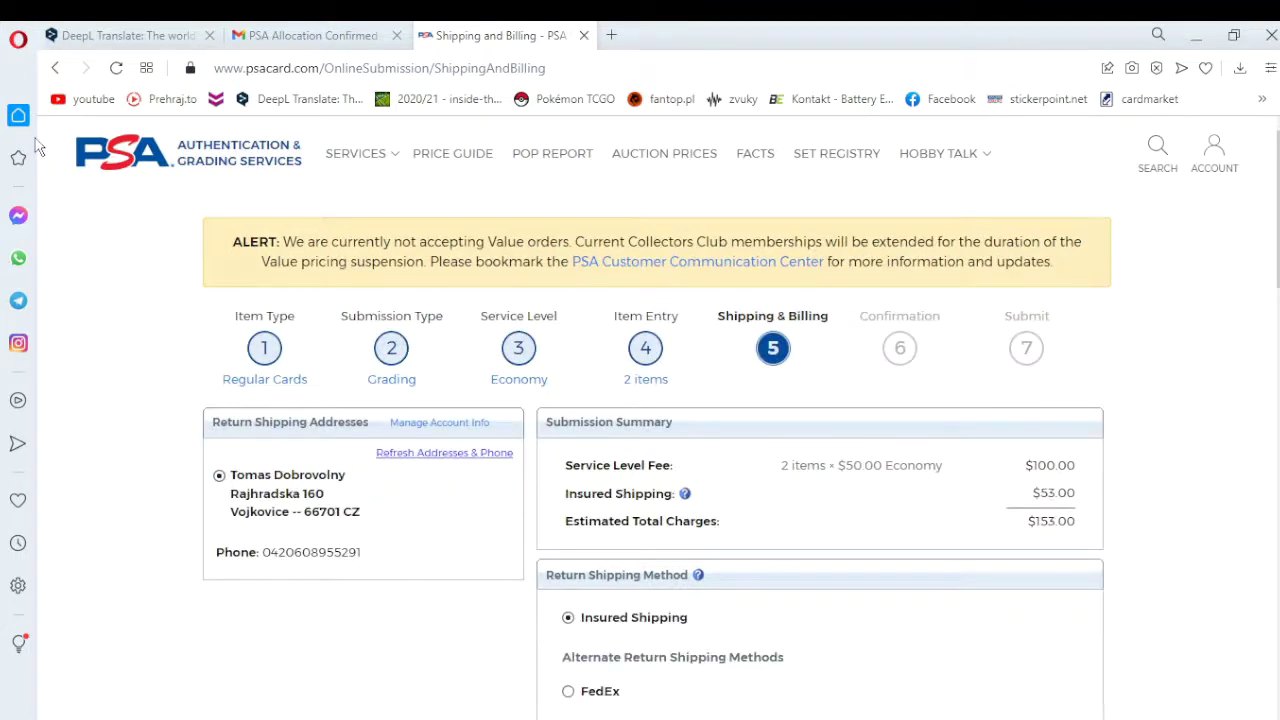
click(55, 68)
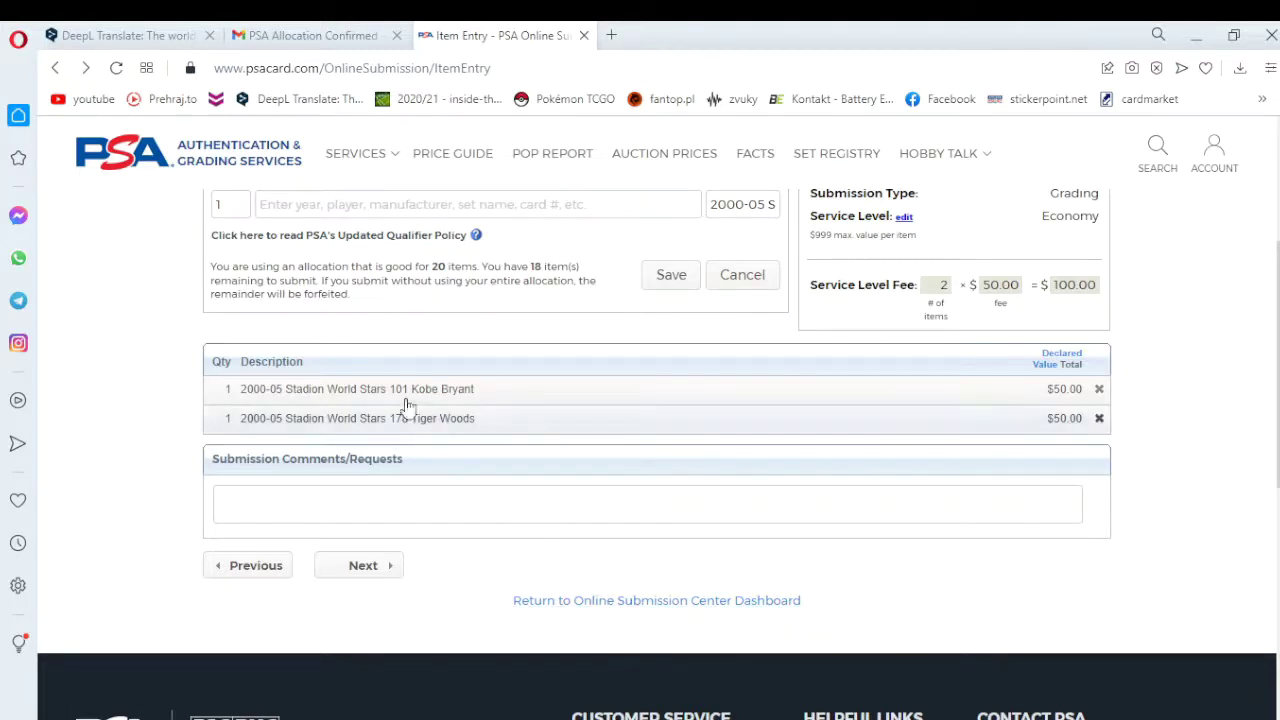
Enter 2000-01 OFS 3 as the description of the new line and look through the suggested cards
click(286, 204)
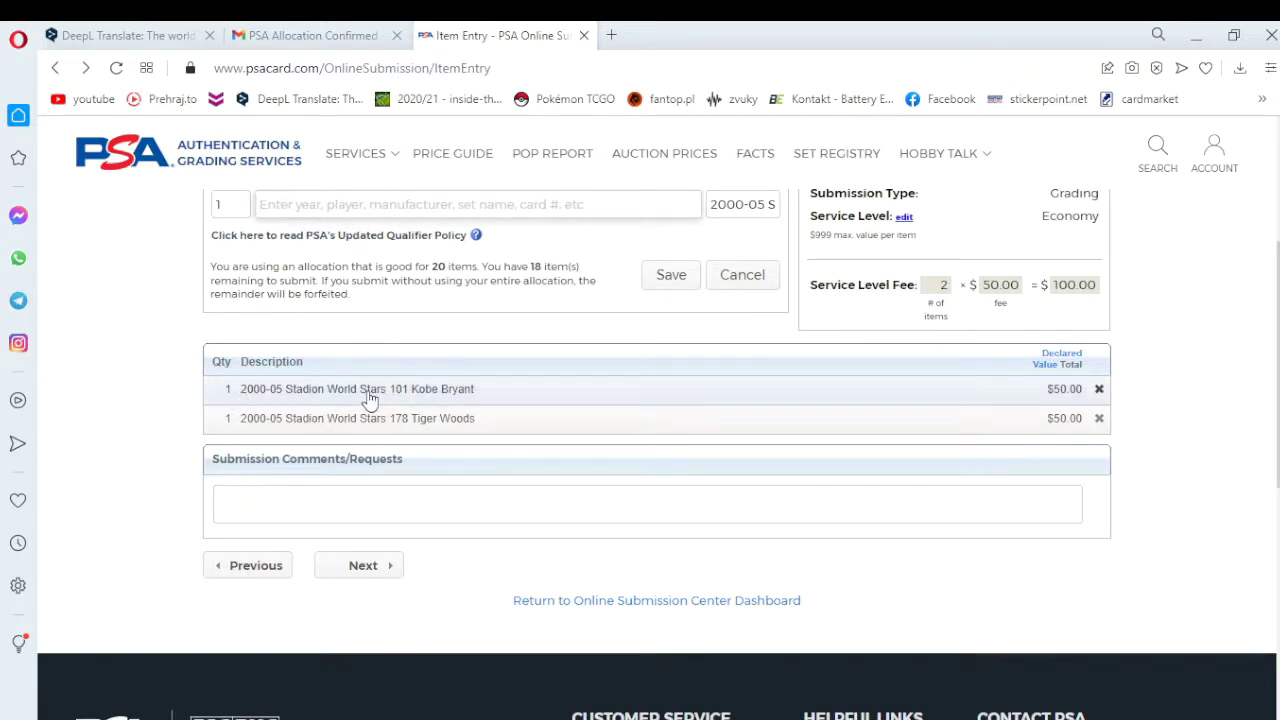
text(2000)
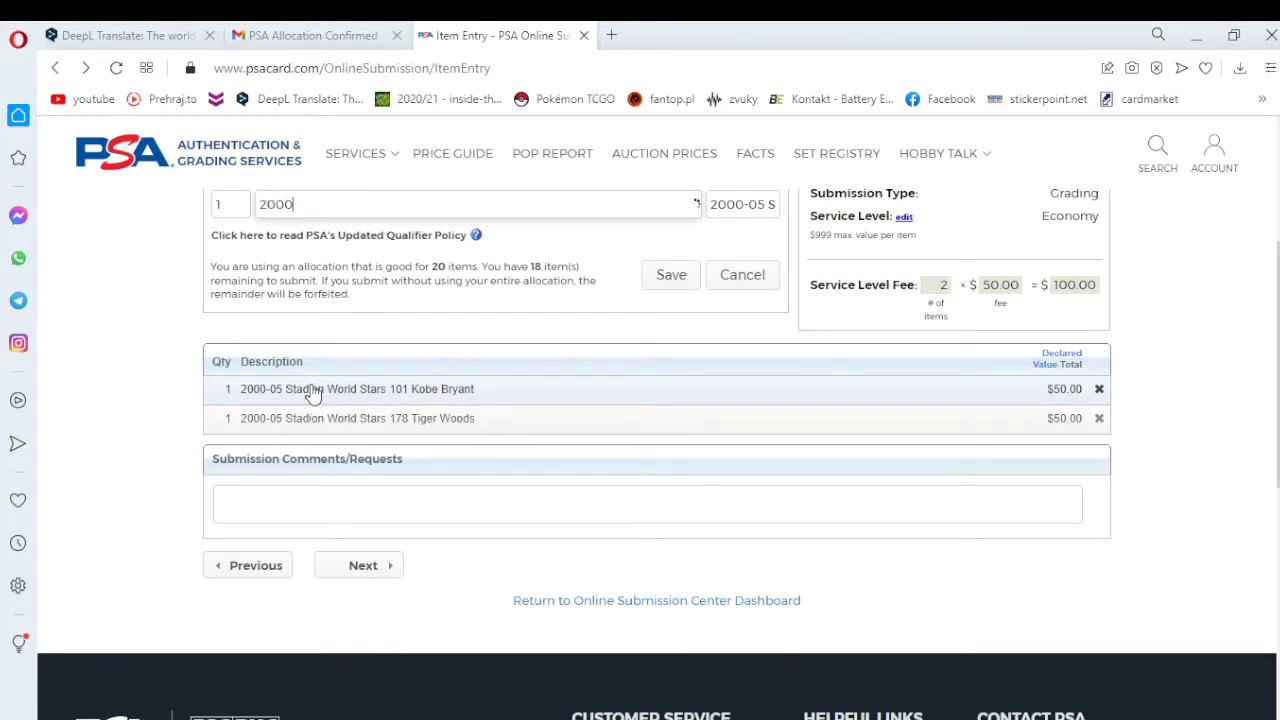
text(-0)
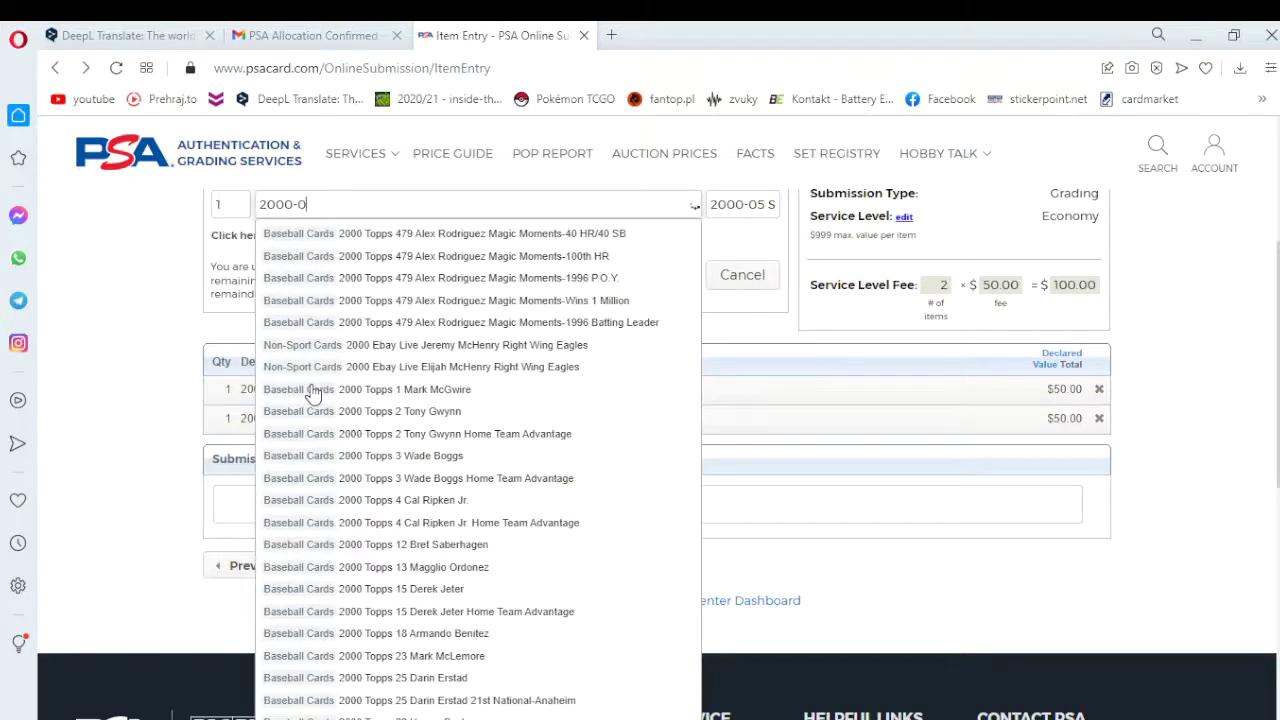
text(1 OF)
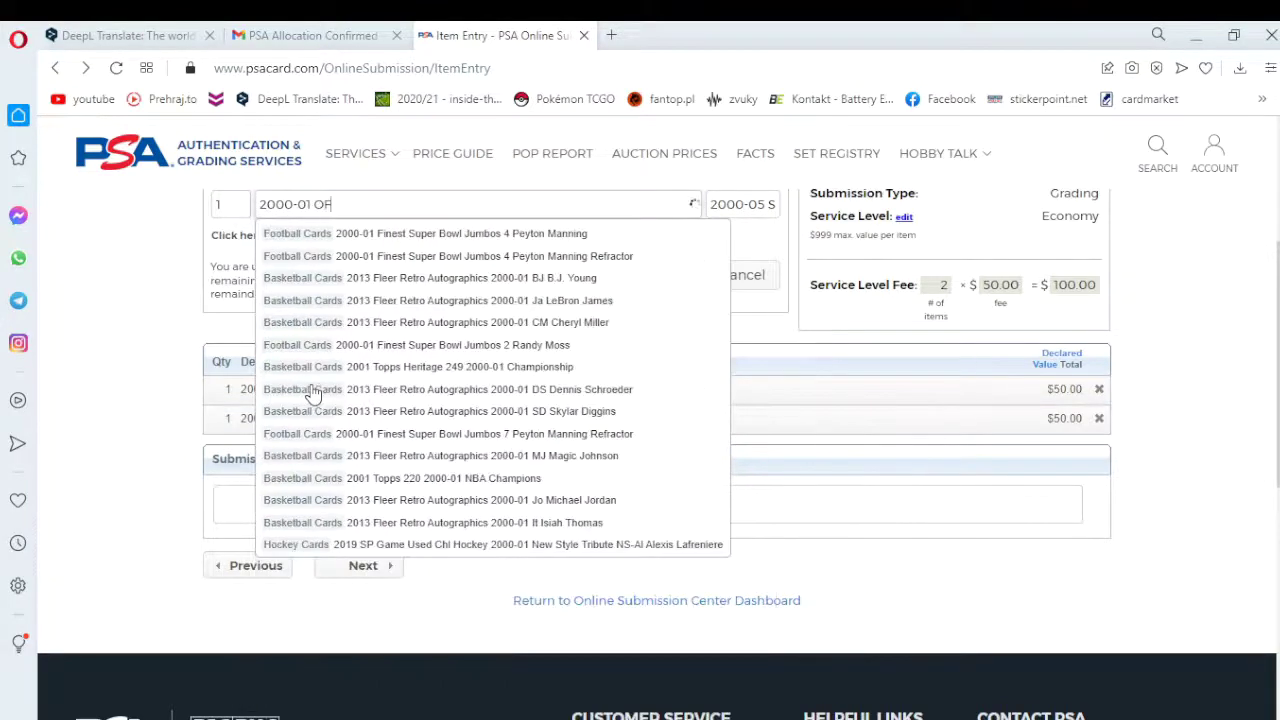
text(S 3)
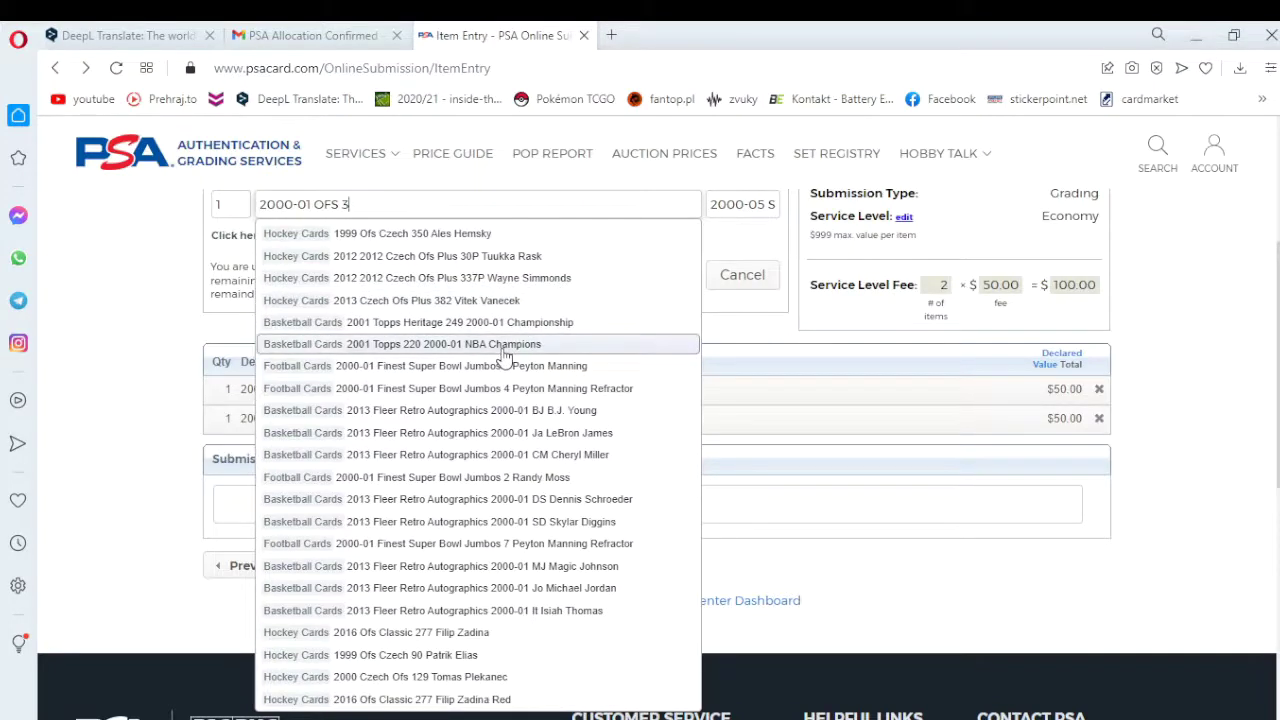
scroll(488, 345, up, 1)
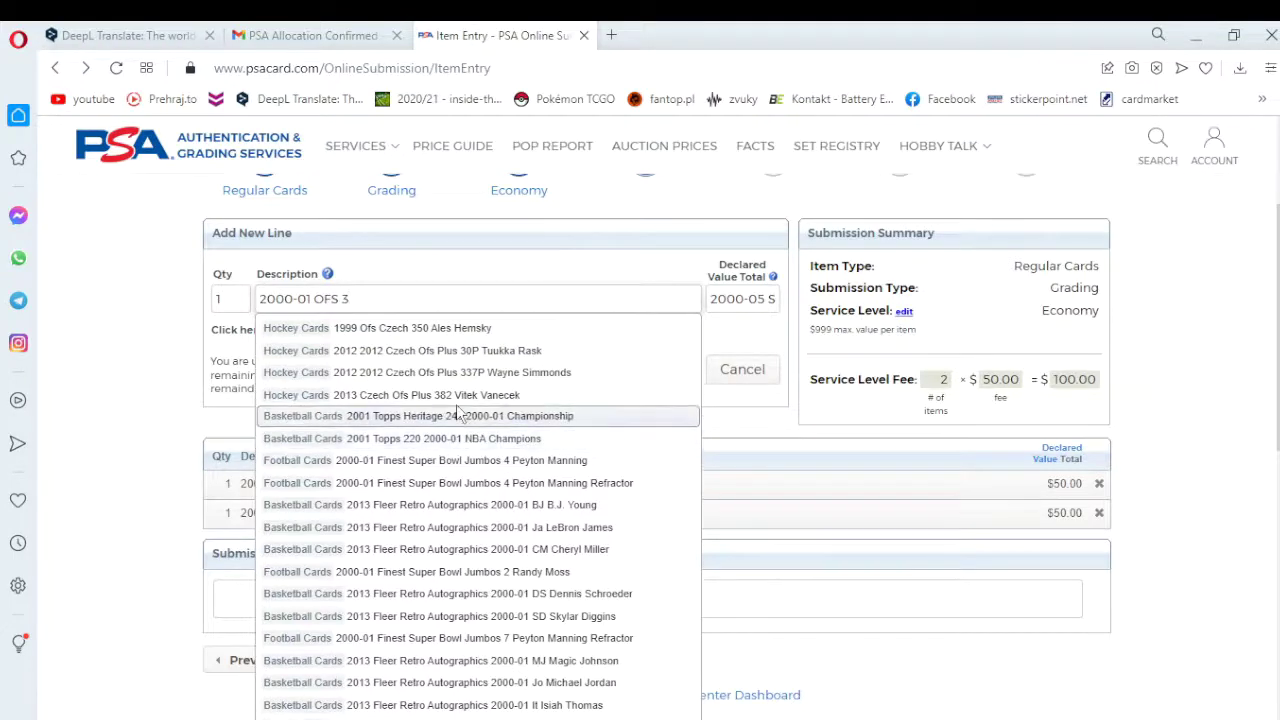
scroll(443, 257, down, 1)
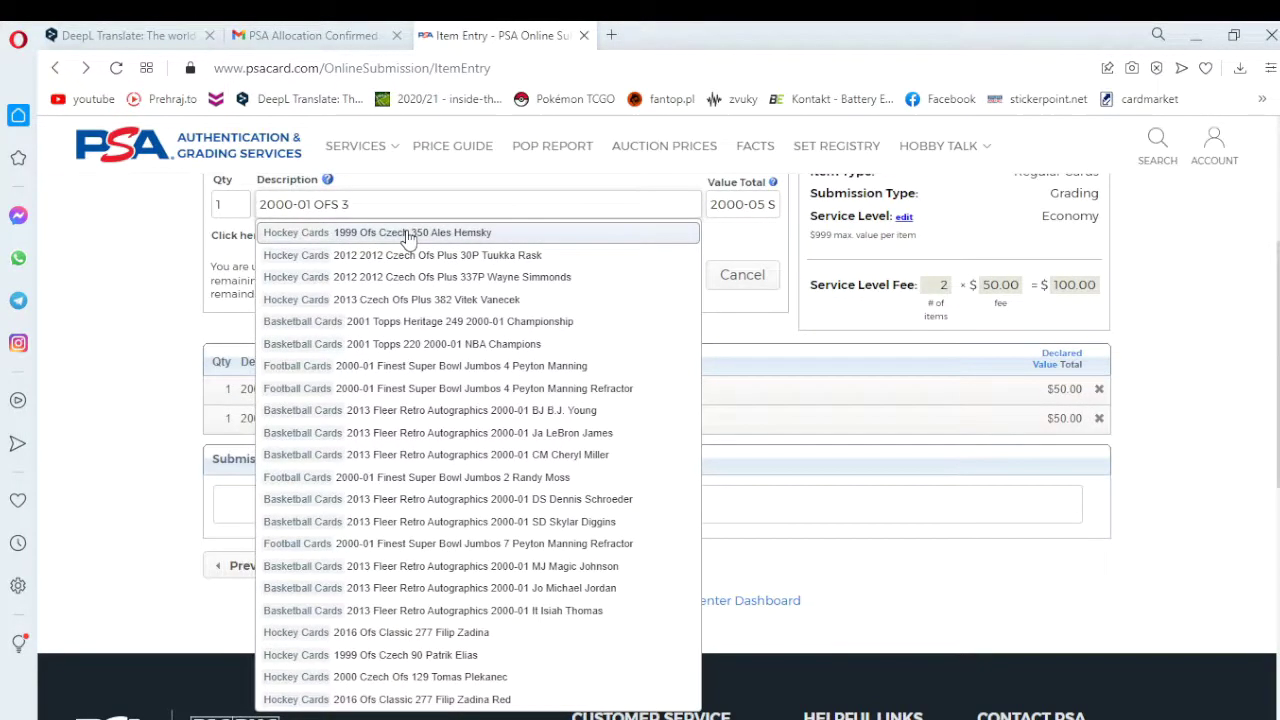
Complete the description as 2000-01 Czech OFS 3 Jaroslav Parizek without choosing a suggested card
text(Ja)
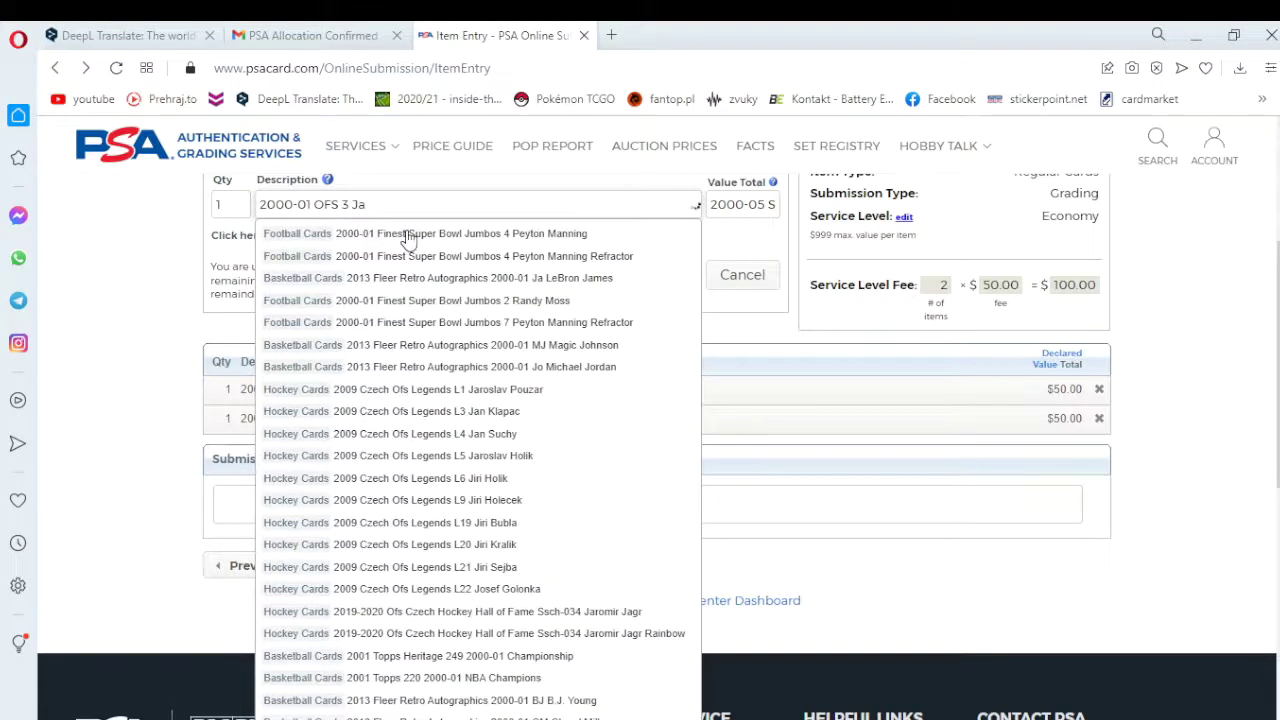
text(roslav)
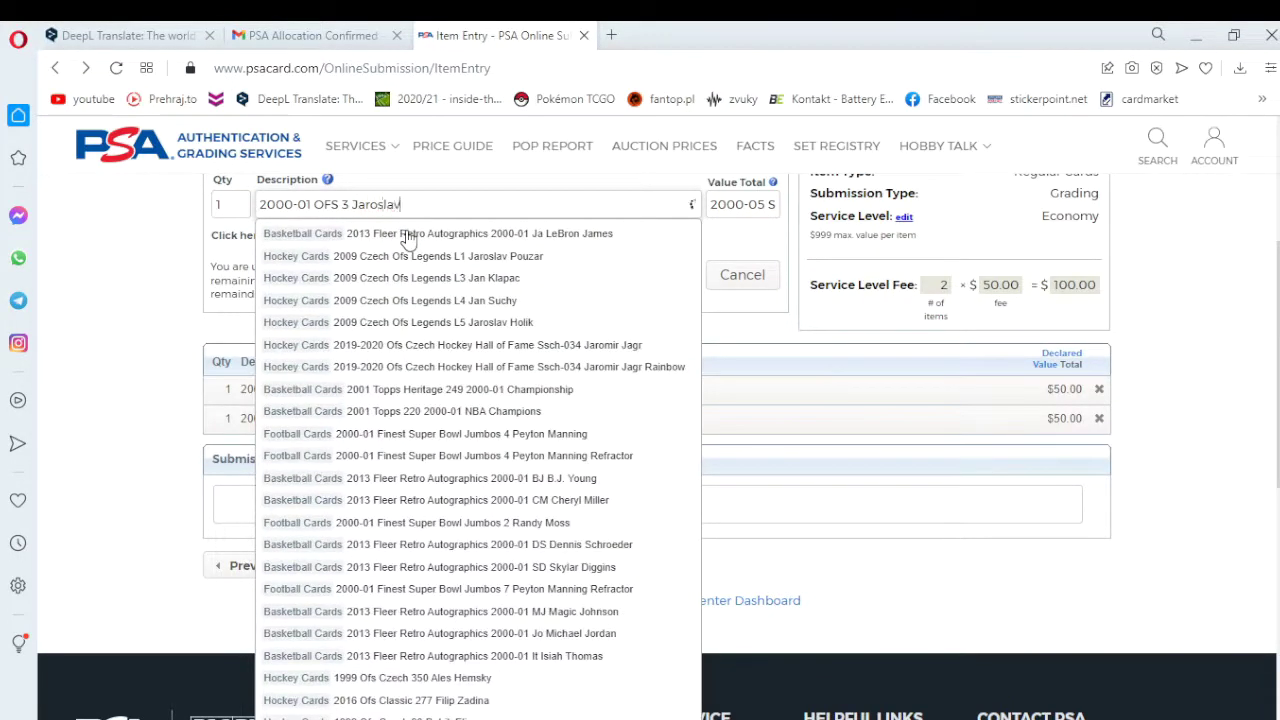
text( Pari)
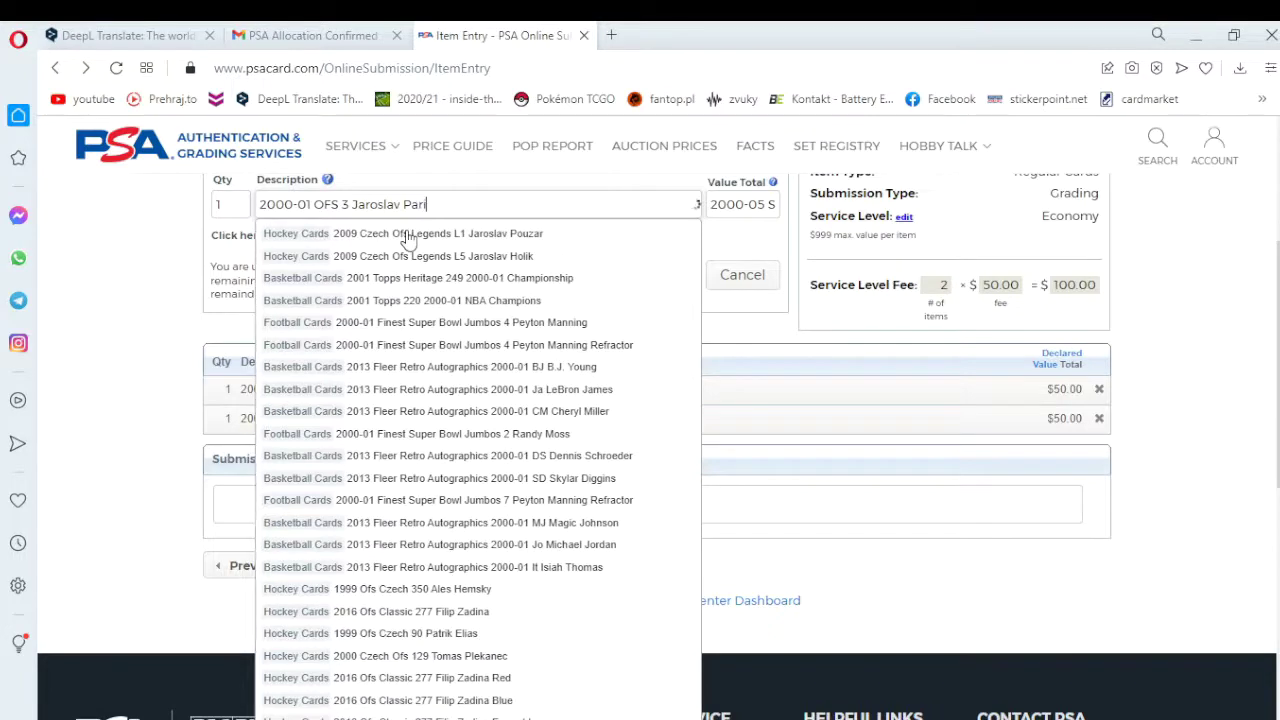
text(zek)
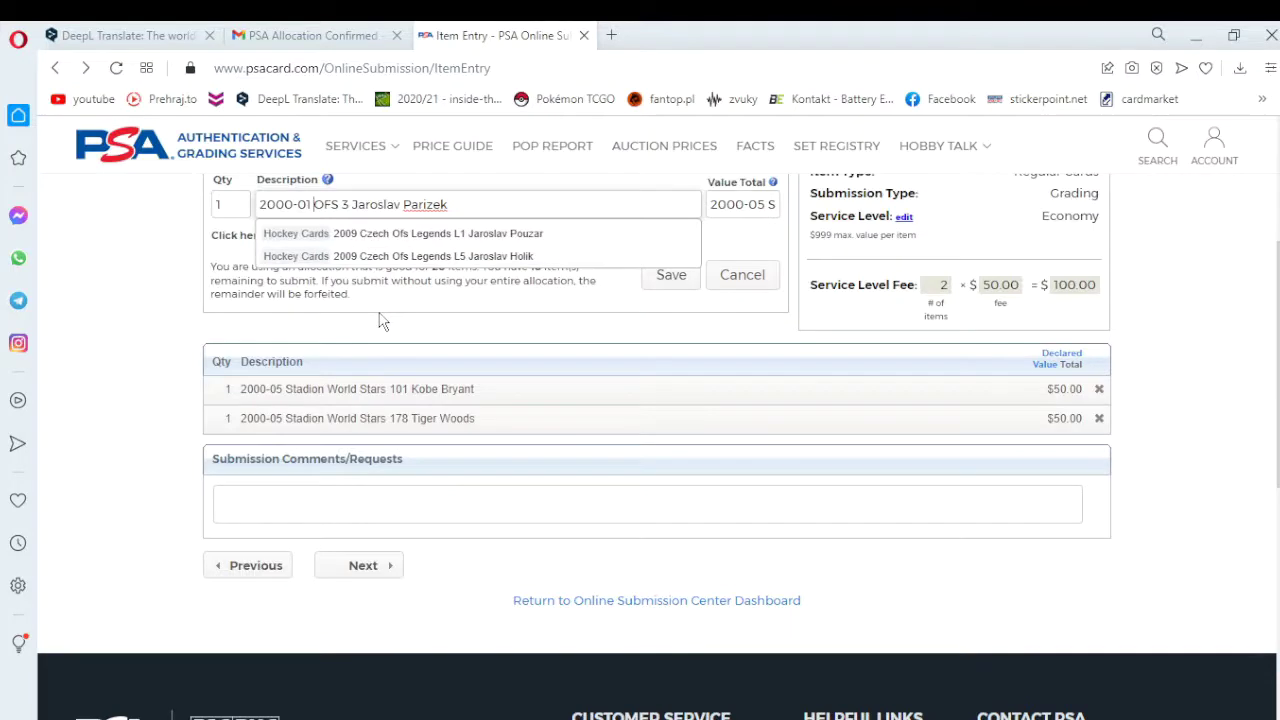
text(Czech)
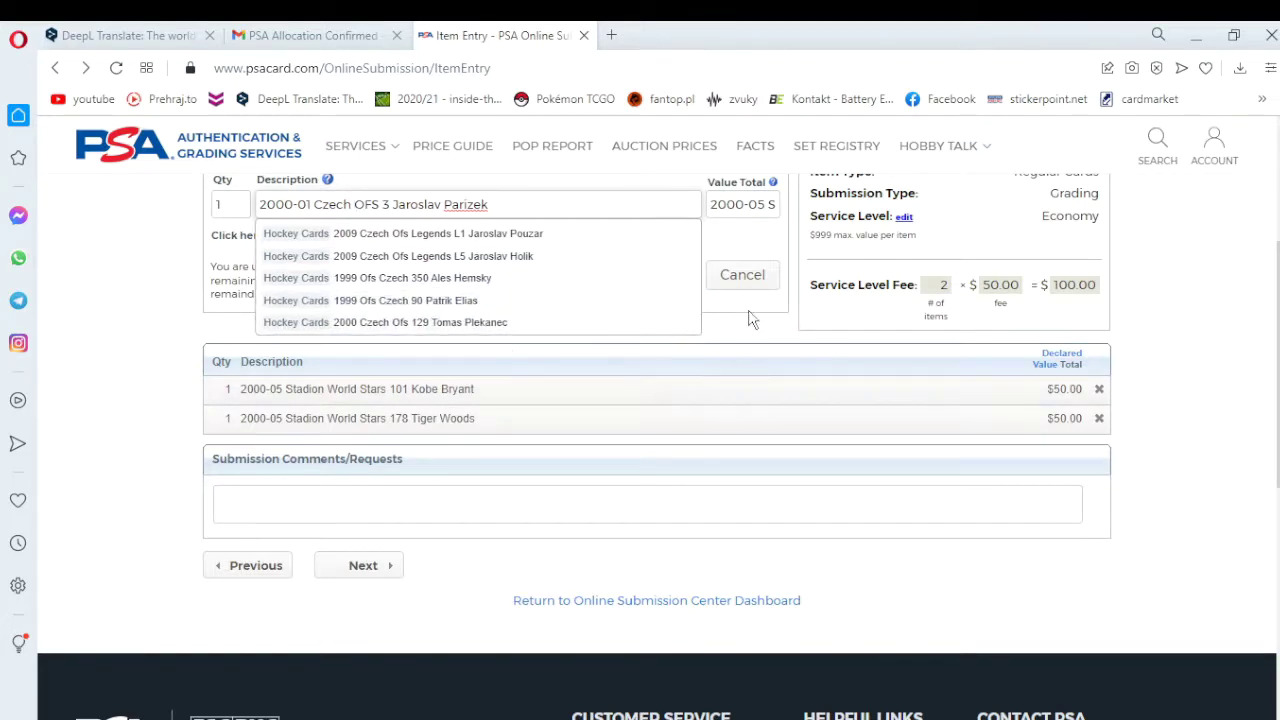
click(1260, 469)
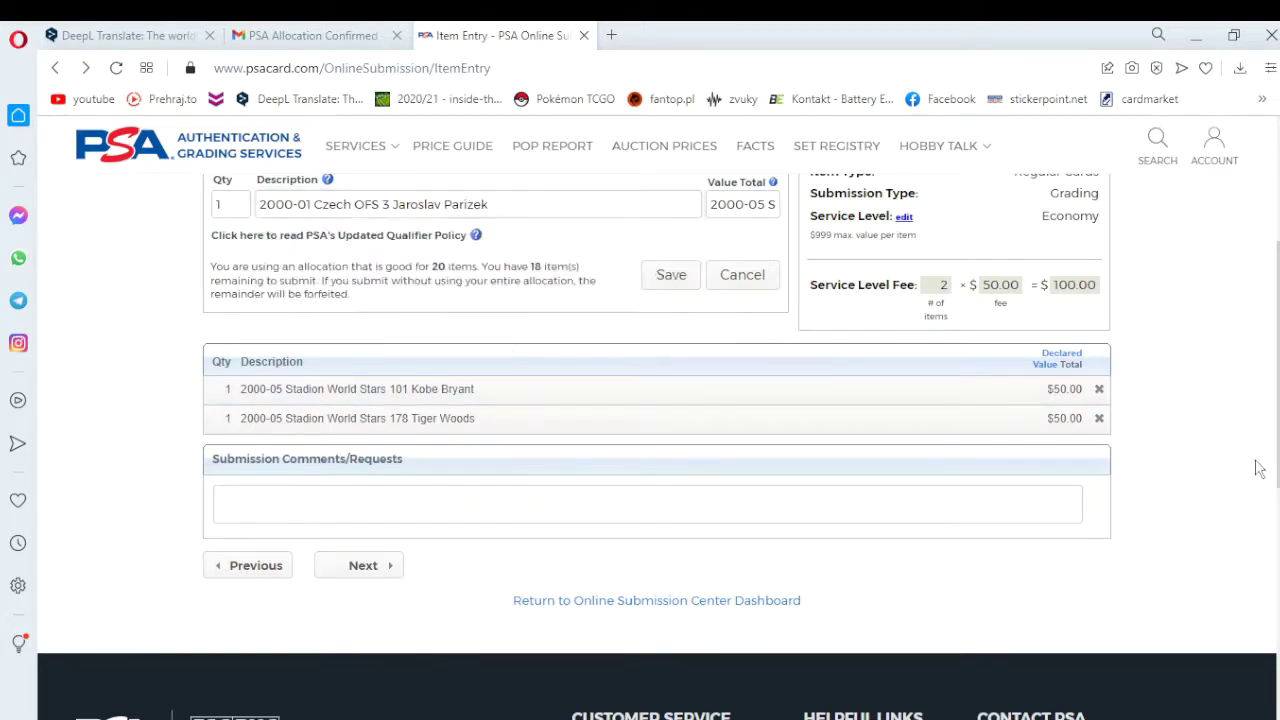
Set the declared value total to 50 and save the Czech OFS card line
click(669, 276)
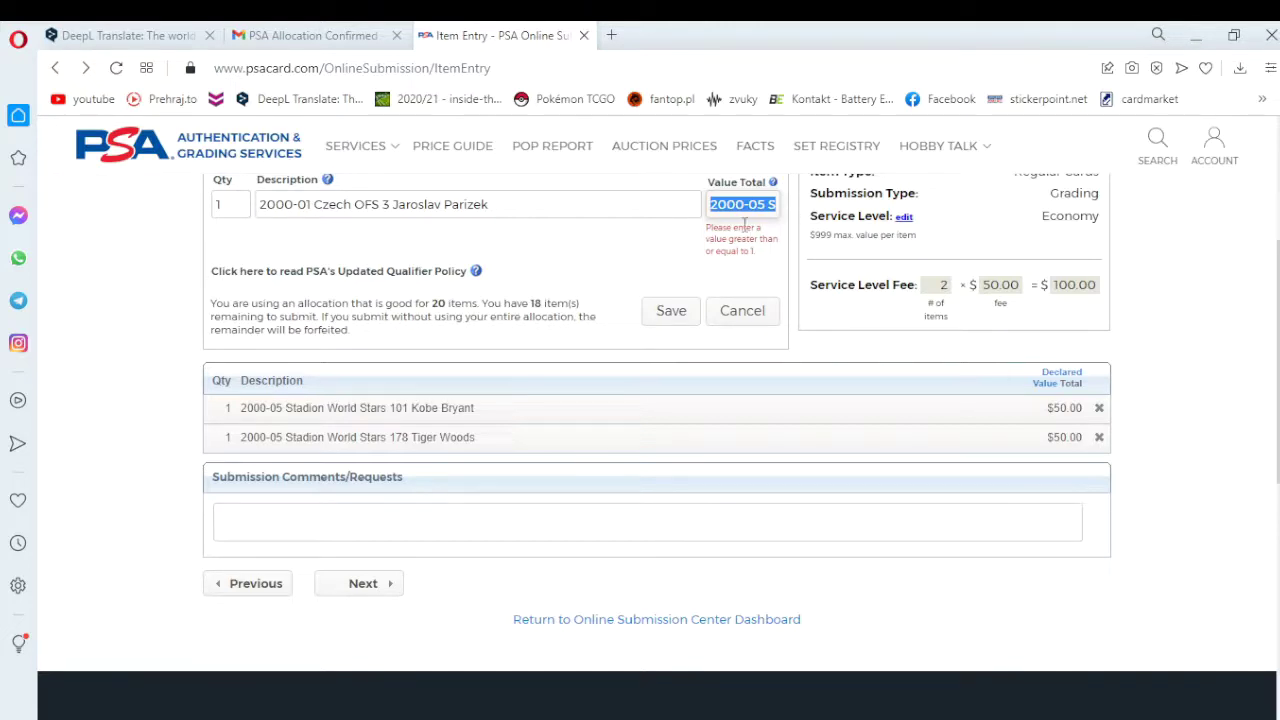
key(BackSpace)
text(50)
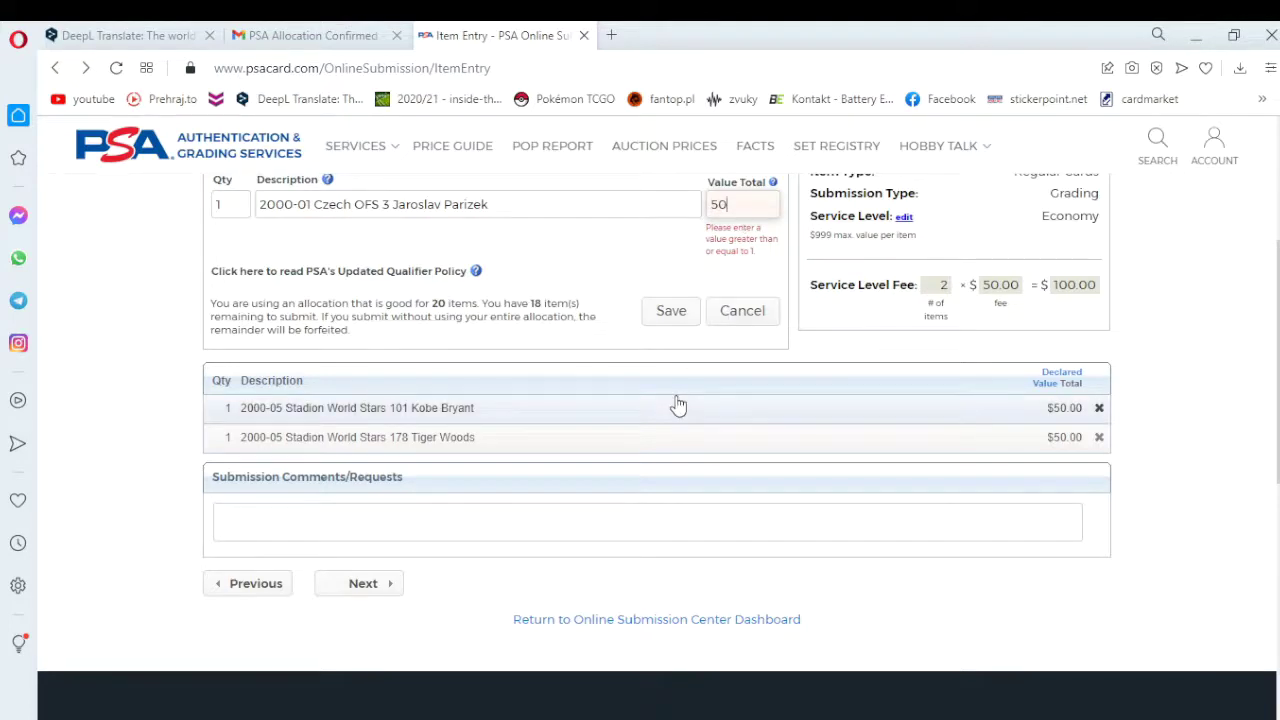
click(834, 354)
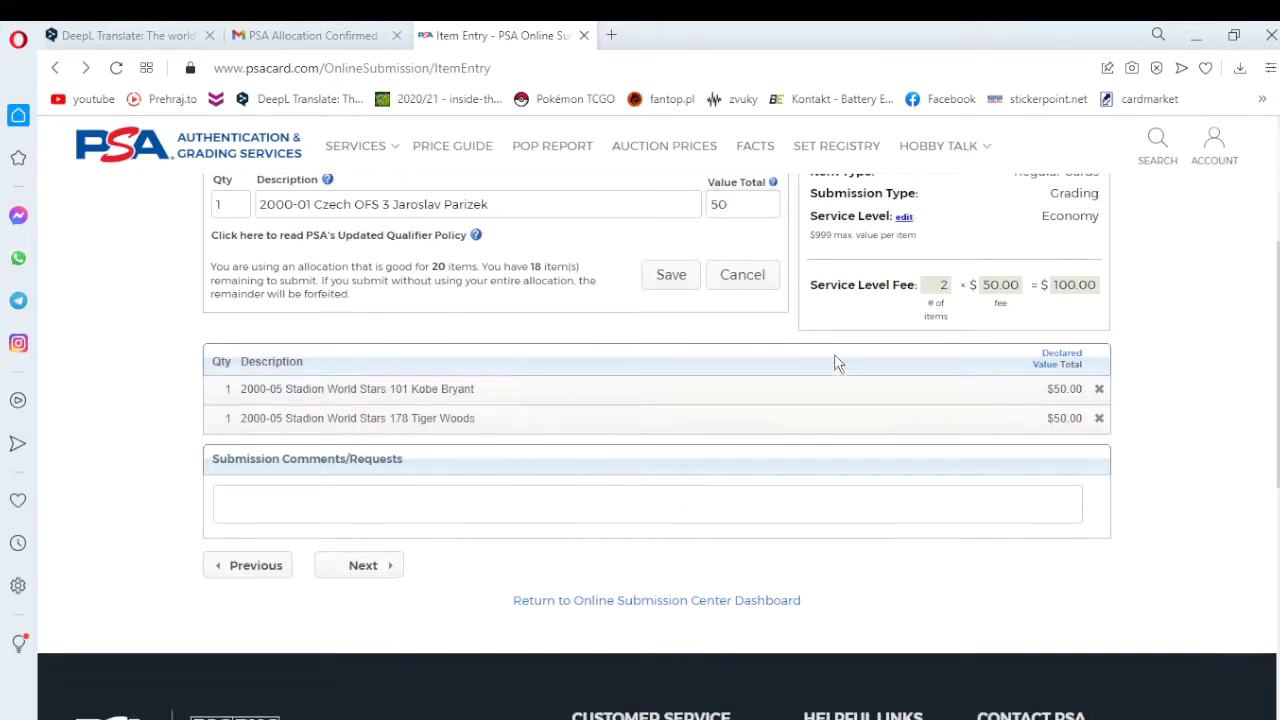
click(679, 280)
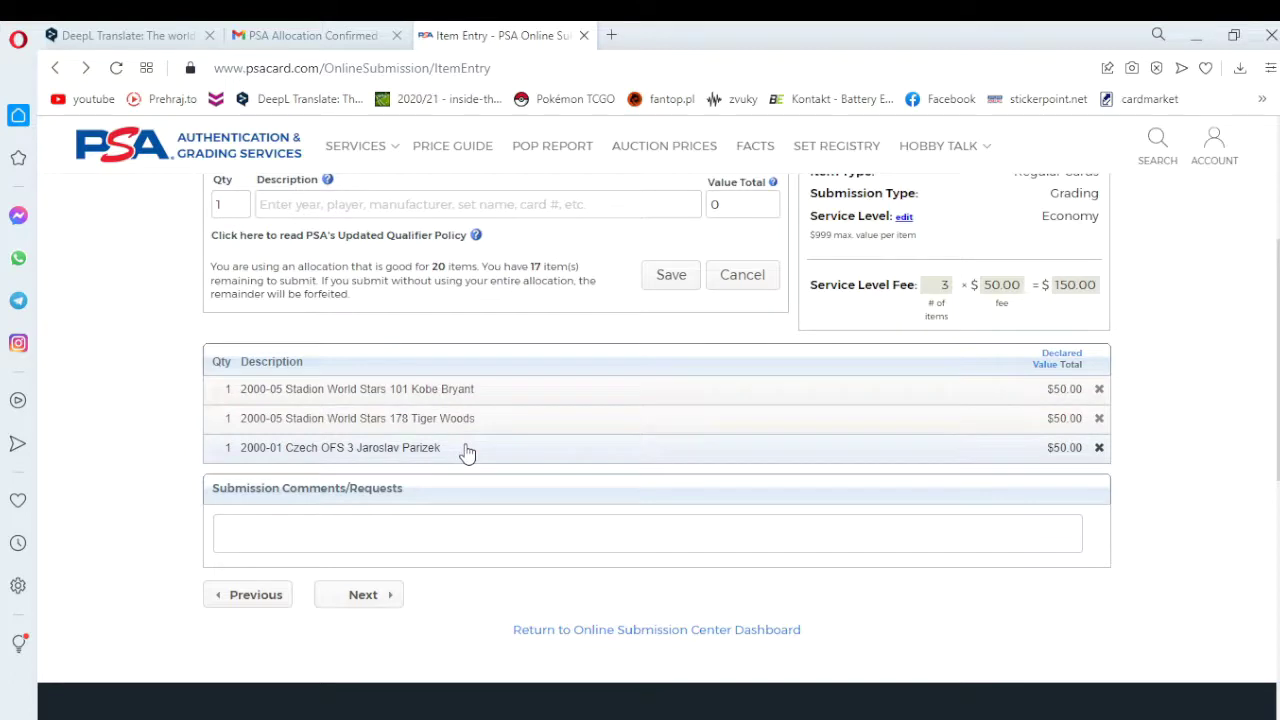
Fill the new line's description with the suggested card 2000-05 Stadion World Stars 567 Serena Williams
click(391, 204)
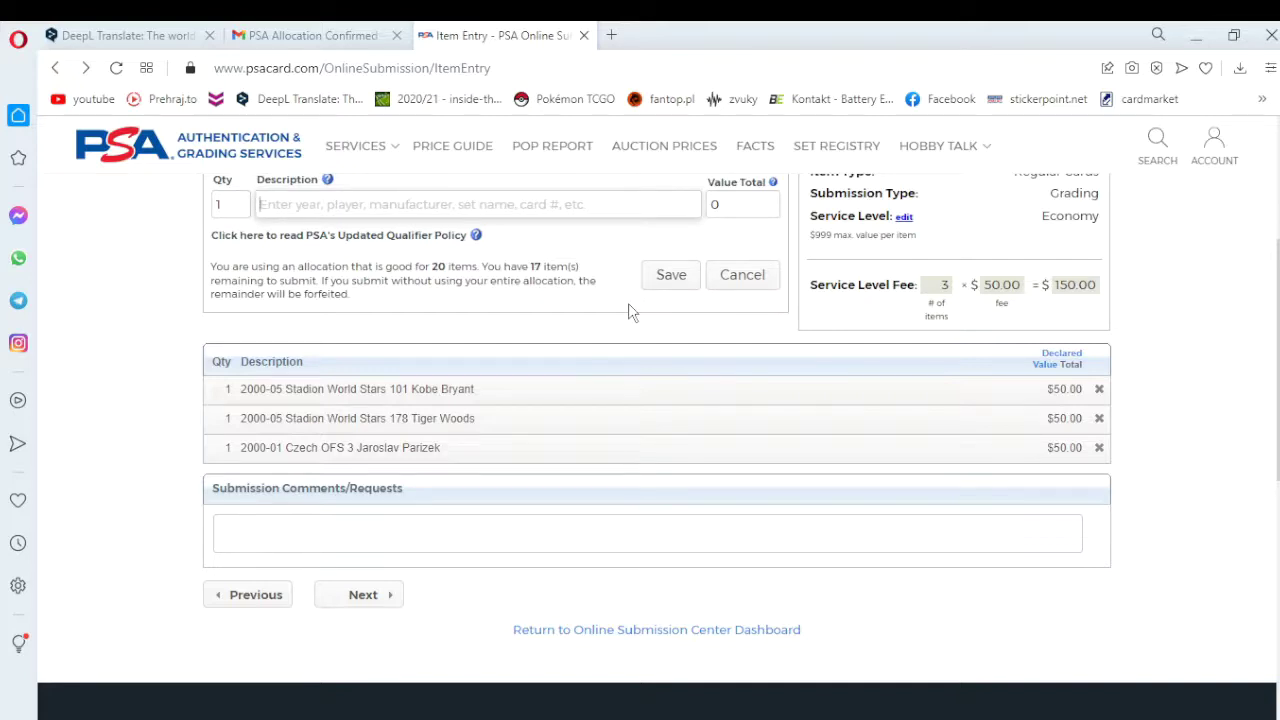
text(2000-05)
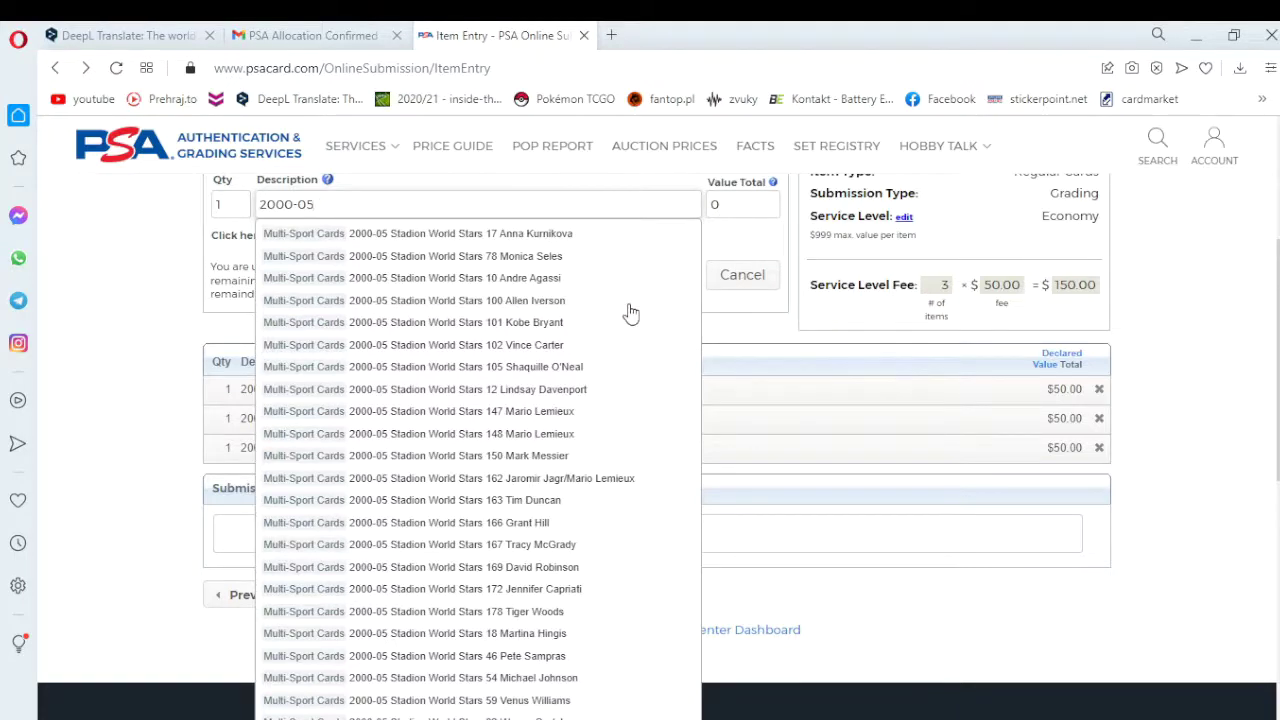
click(541, 240)
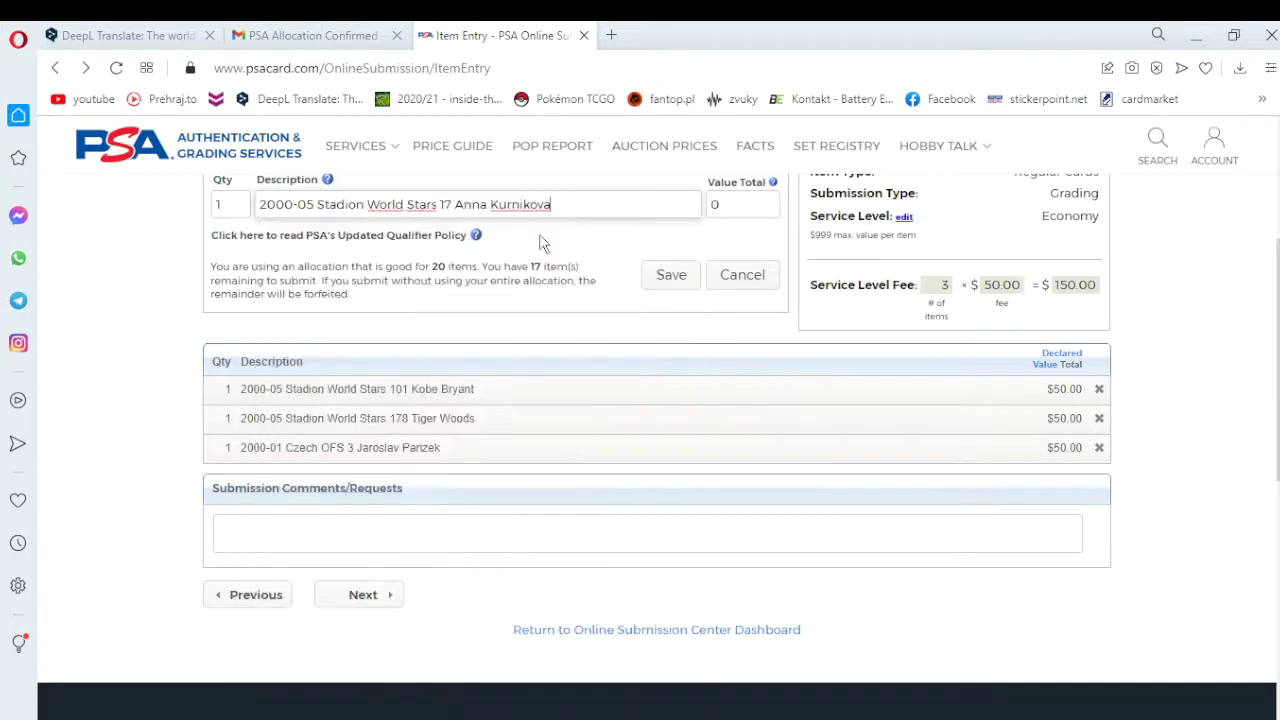
drag(562, 205, 443, 207)
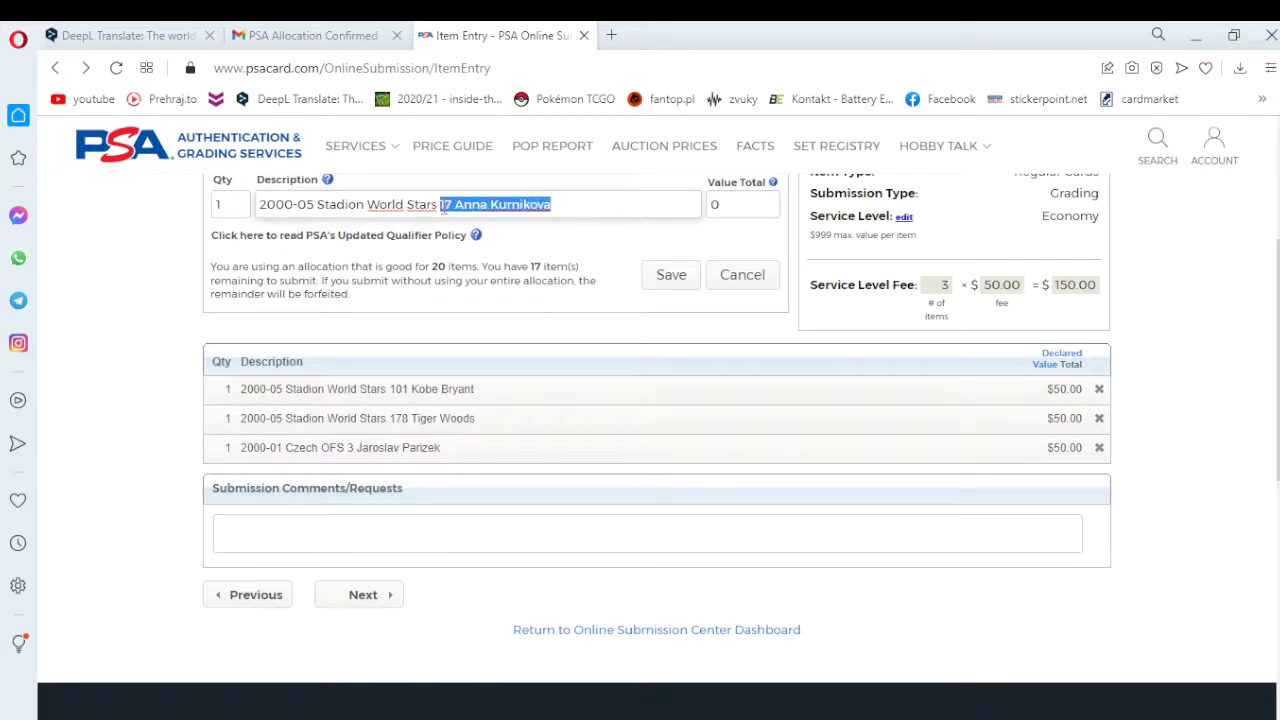
key(BackSpace)
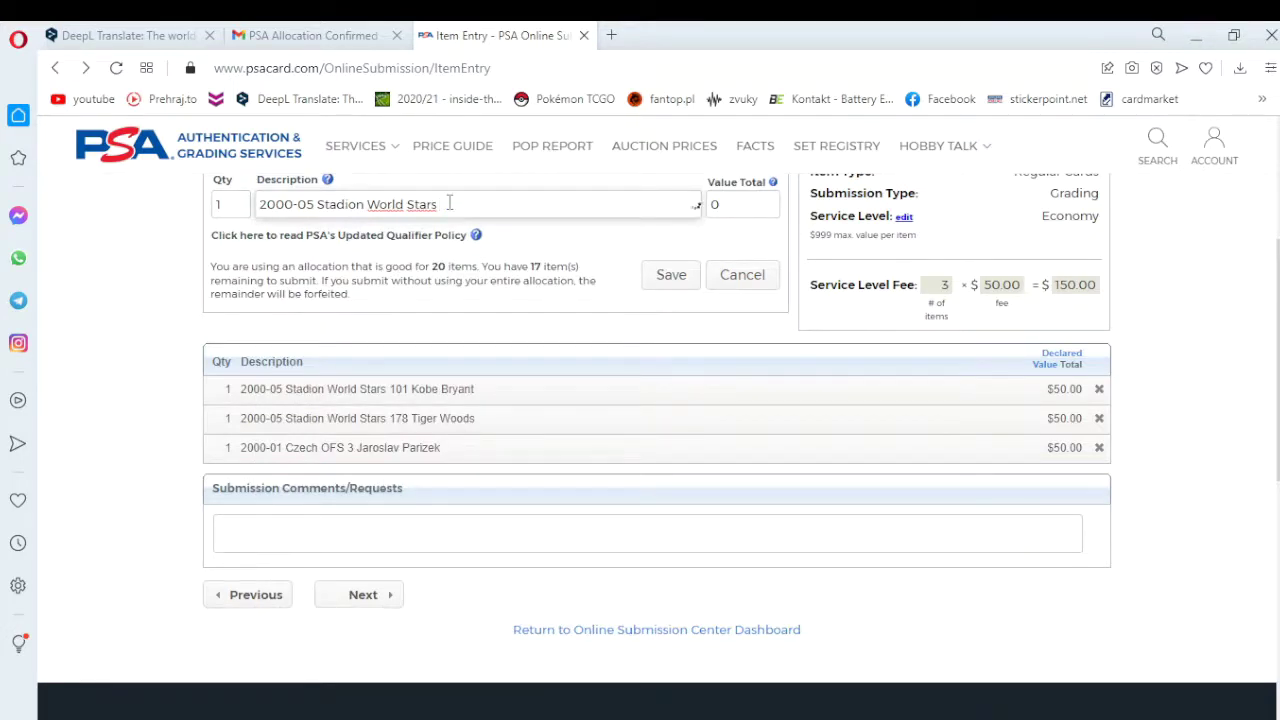
text(567)
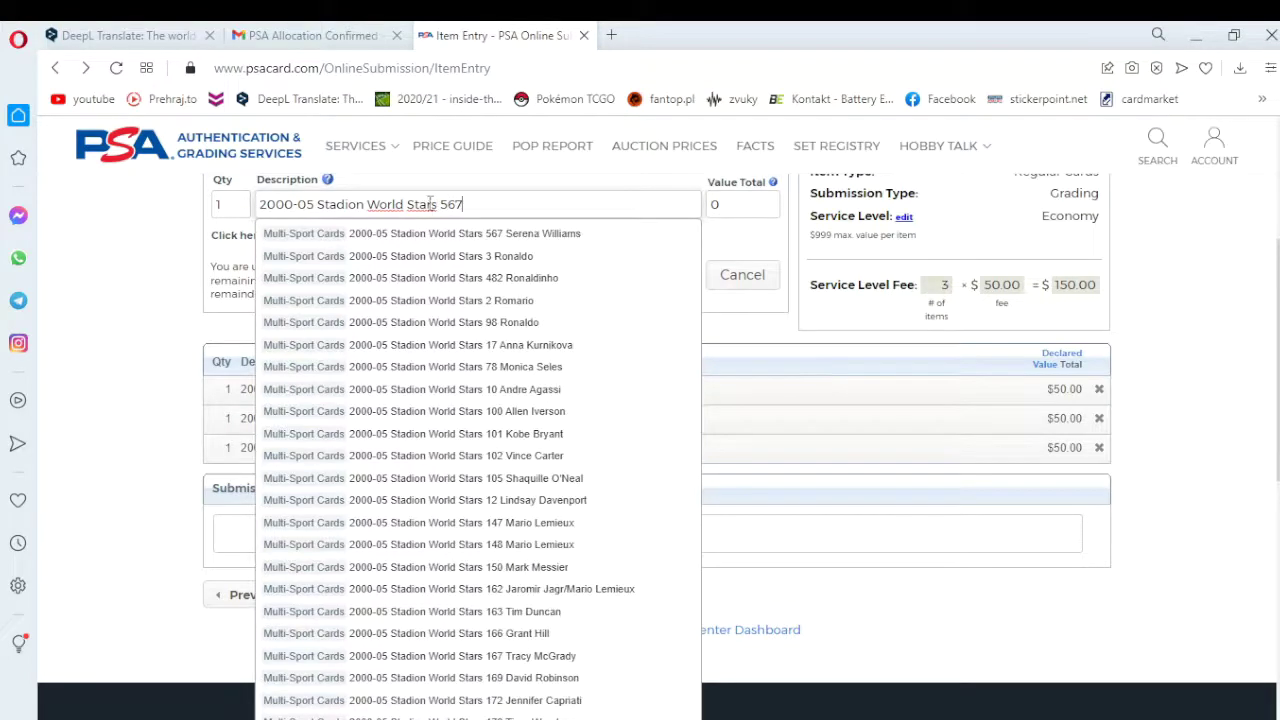
click(435, 236)
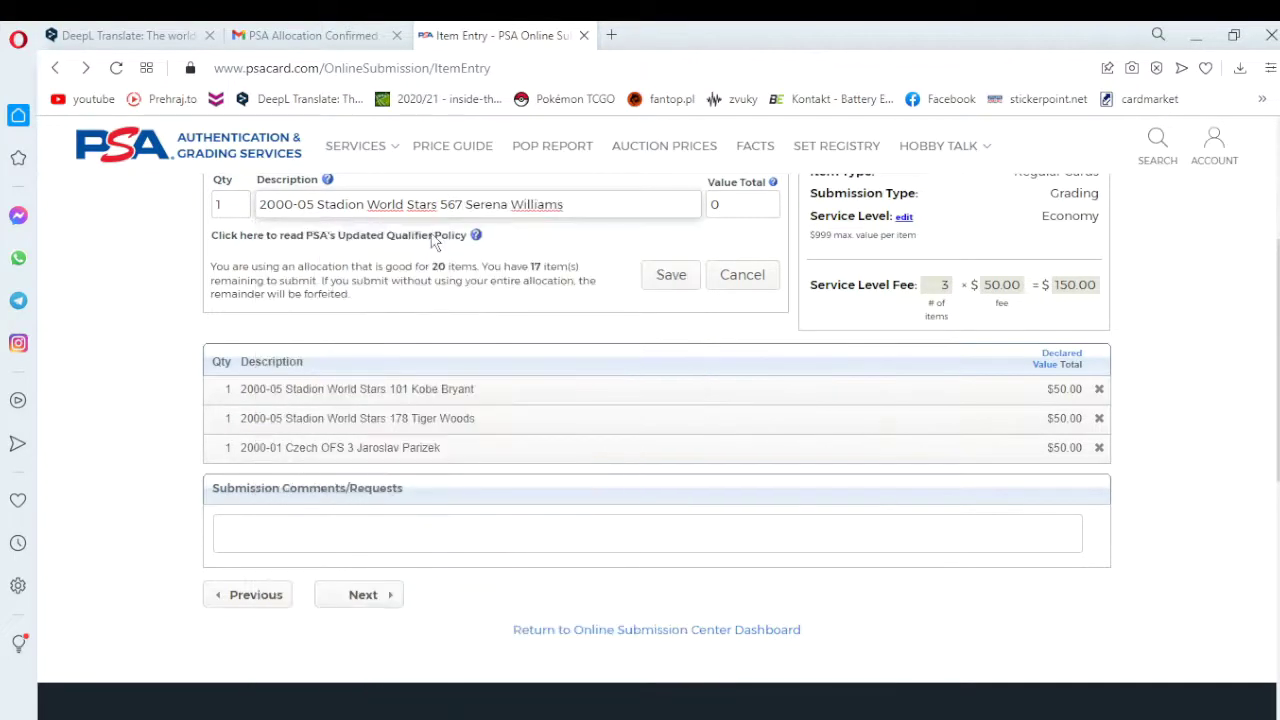
Set the declared value total to 50 and save the Serena Williams card line
click(726, 207)
text(50)
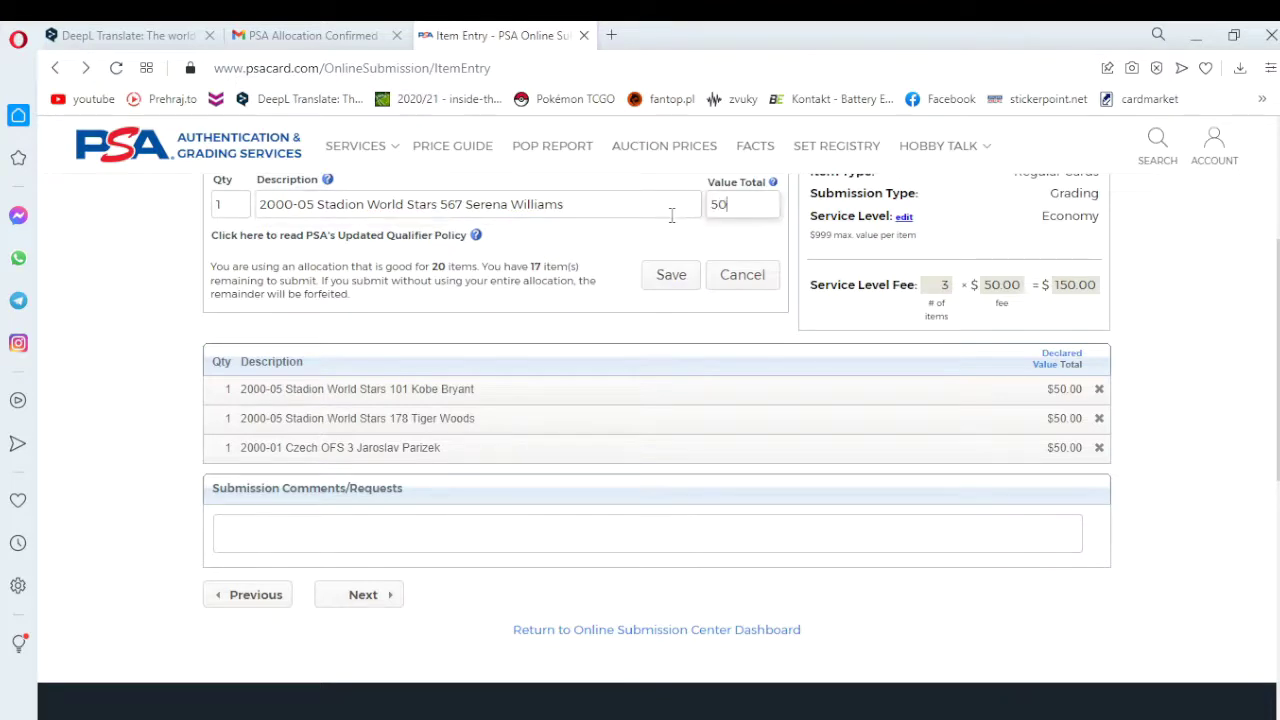
click(675, 288)
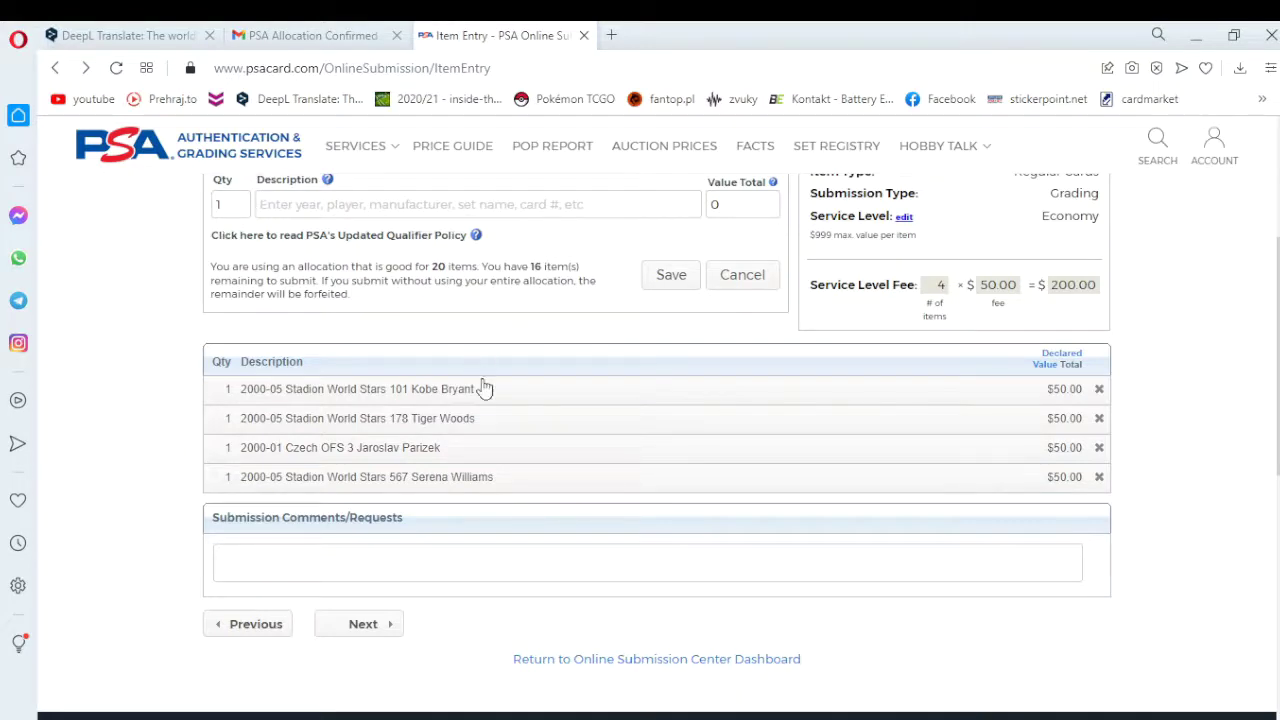
Delete the 2000-01 Czech OFS 3 line from the submission
click(1099, 448)
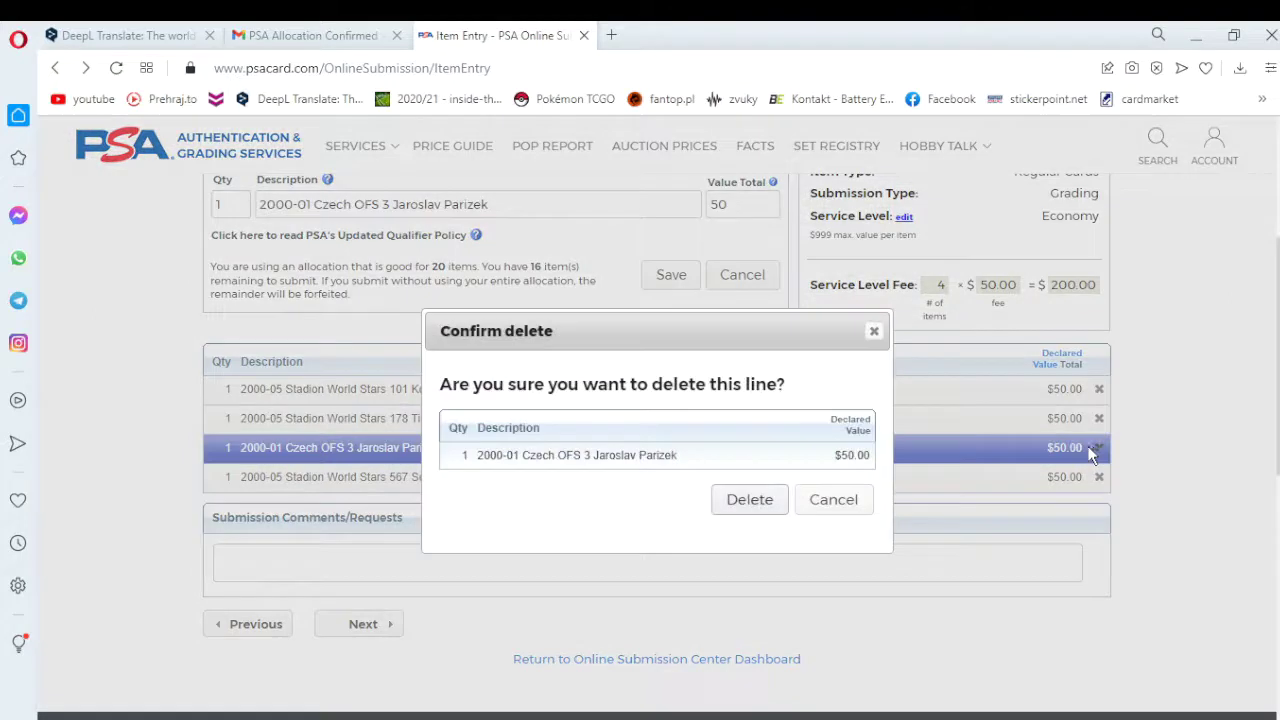
click(750, 500)
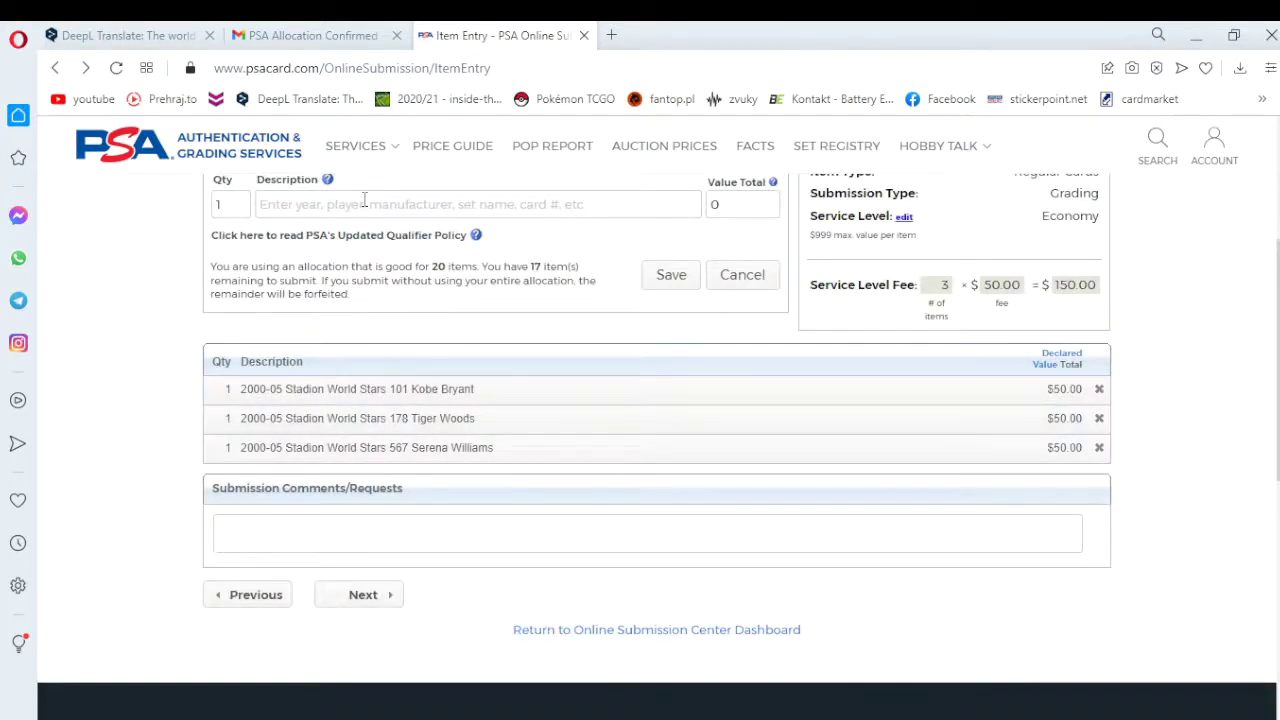
Open eBay in a new browser tab and search for haaland match psa
click(612, 36)
click(595, 513)
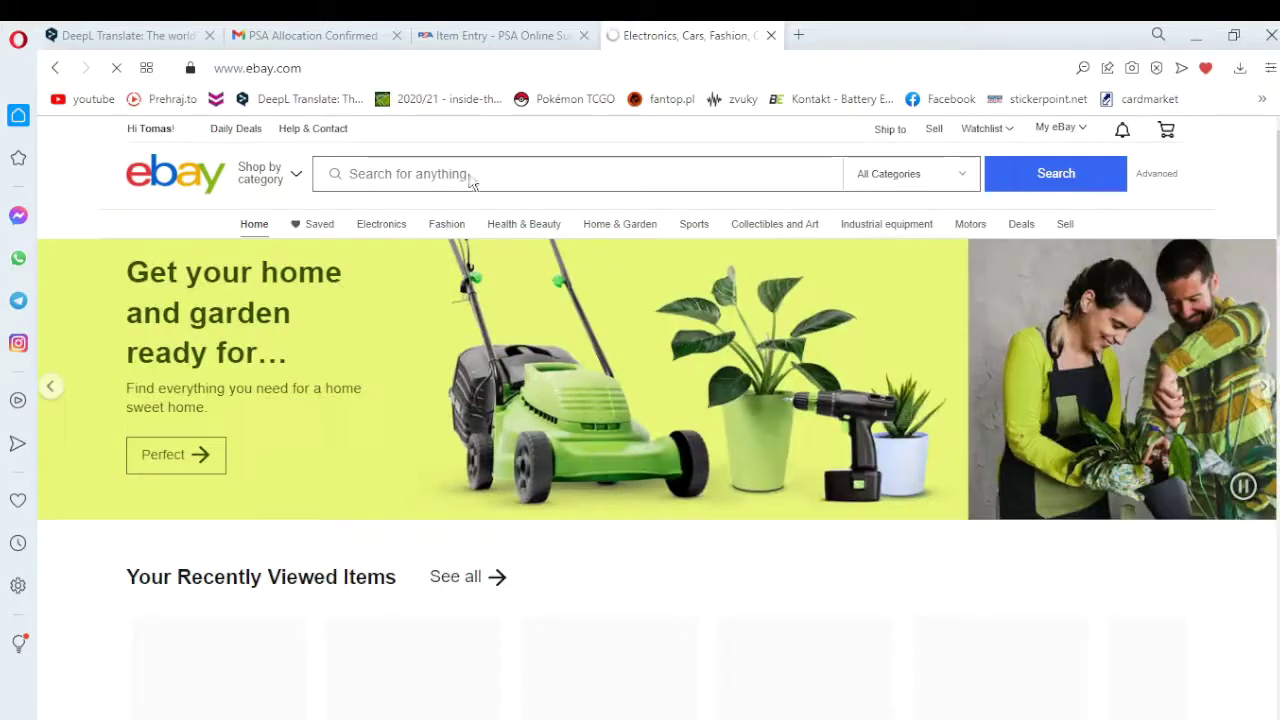
click(474, 177)
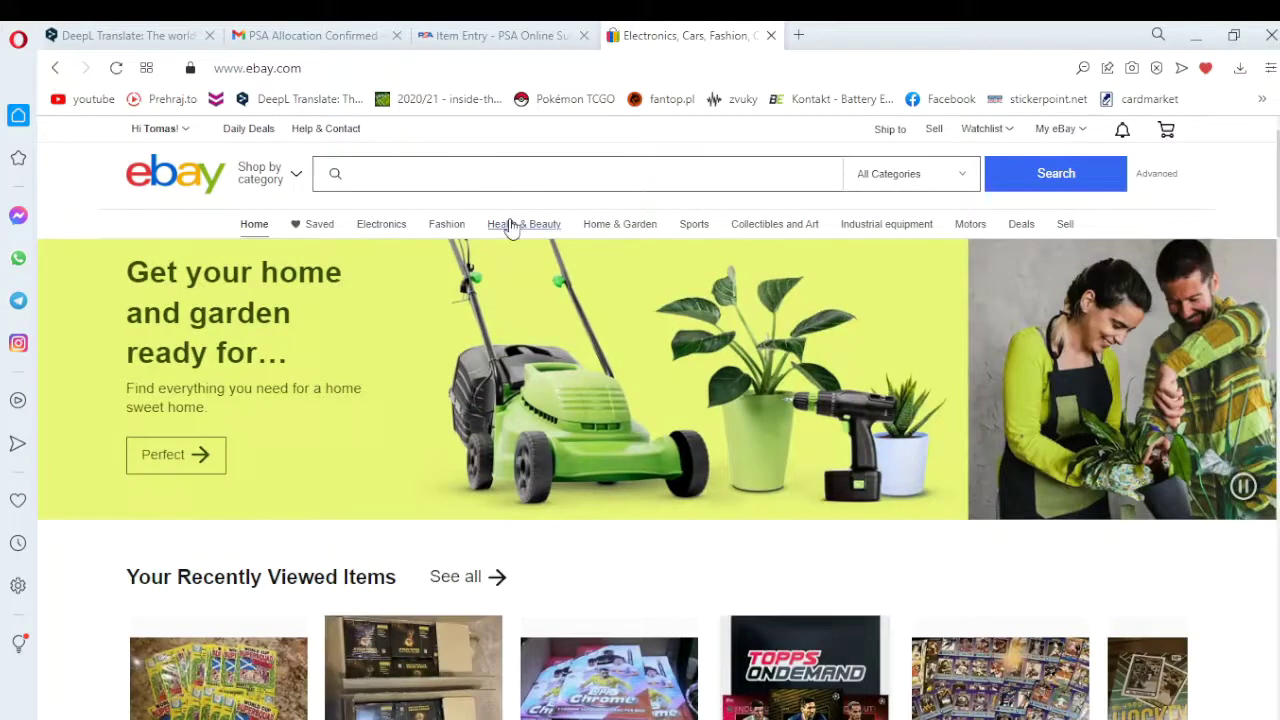
mouse_move(511, 227)
text(haaland mat)
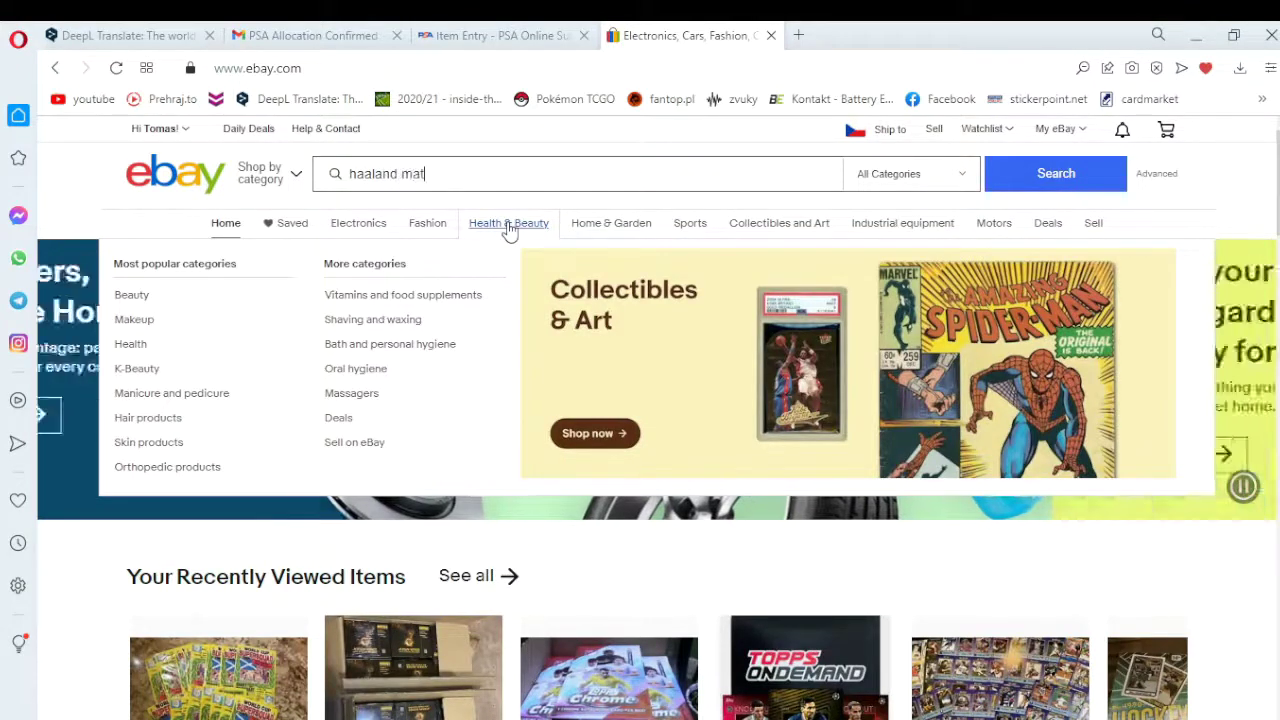
text(ch psa)
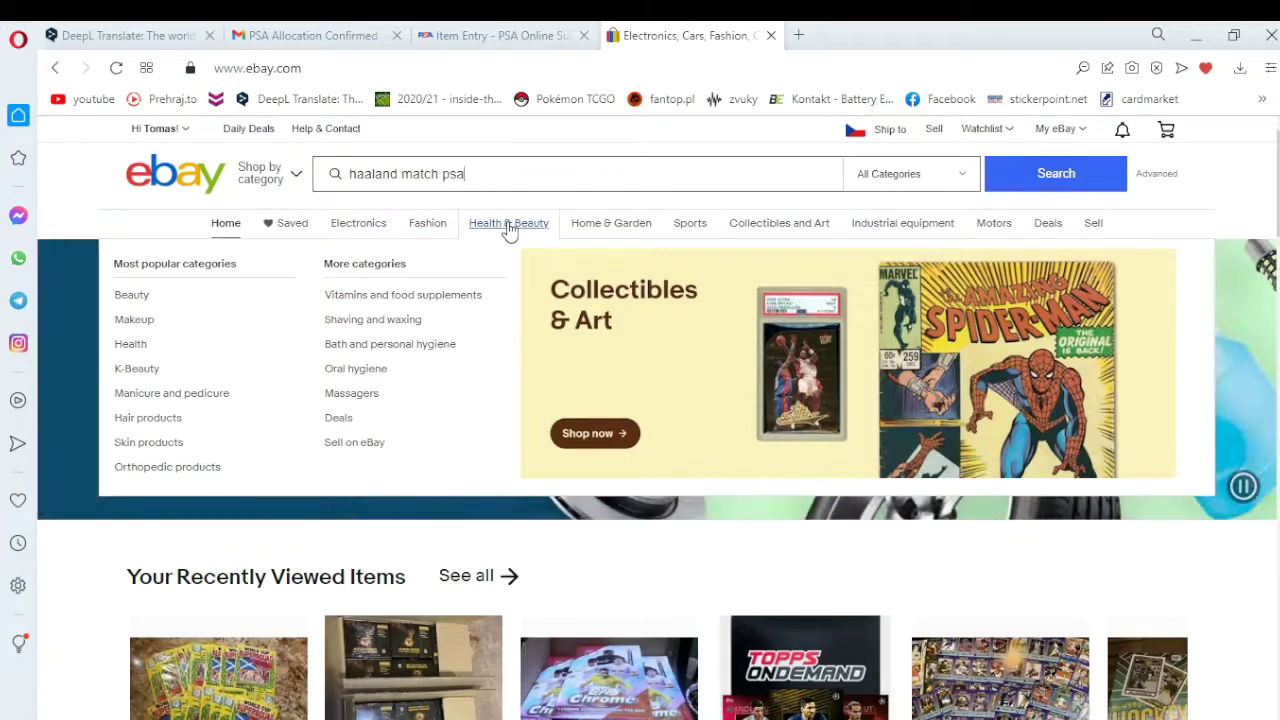
key(Return)
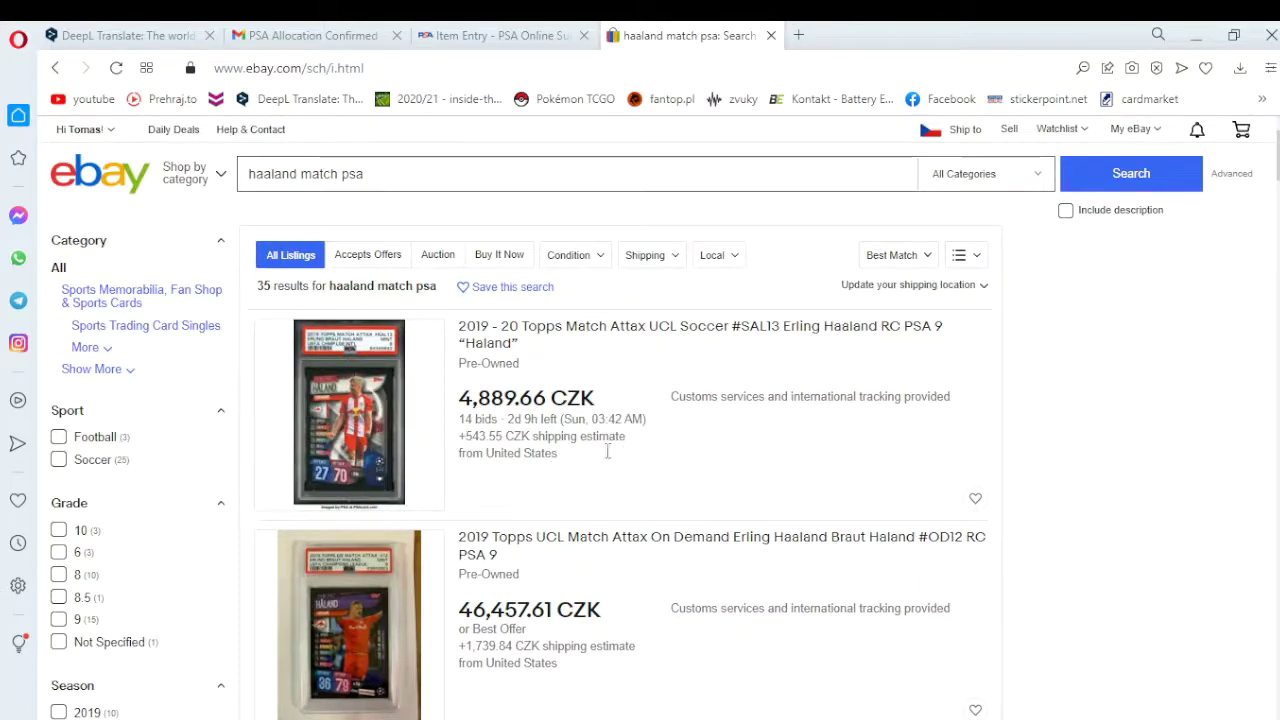
Browse the results and open the 2019-20 Topps Match Attax UCL #SAL13 Erling Haaland RC PSA 9 listing
scroll(628, 455, down, 1)
scroll(626, 457, down, 2)
scroll(626, 449, up, 2)
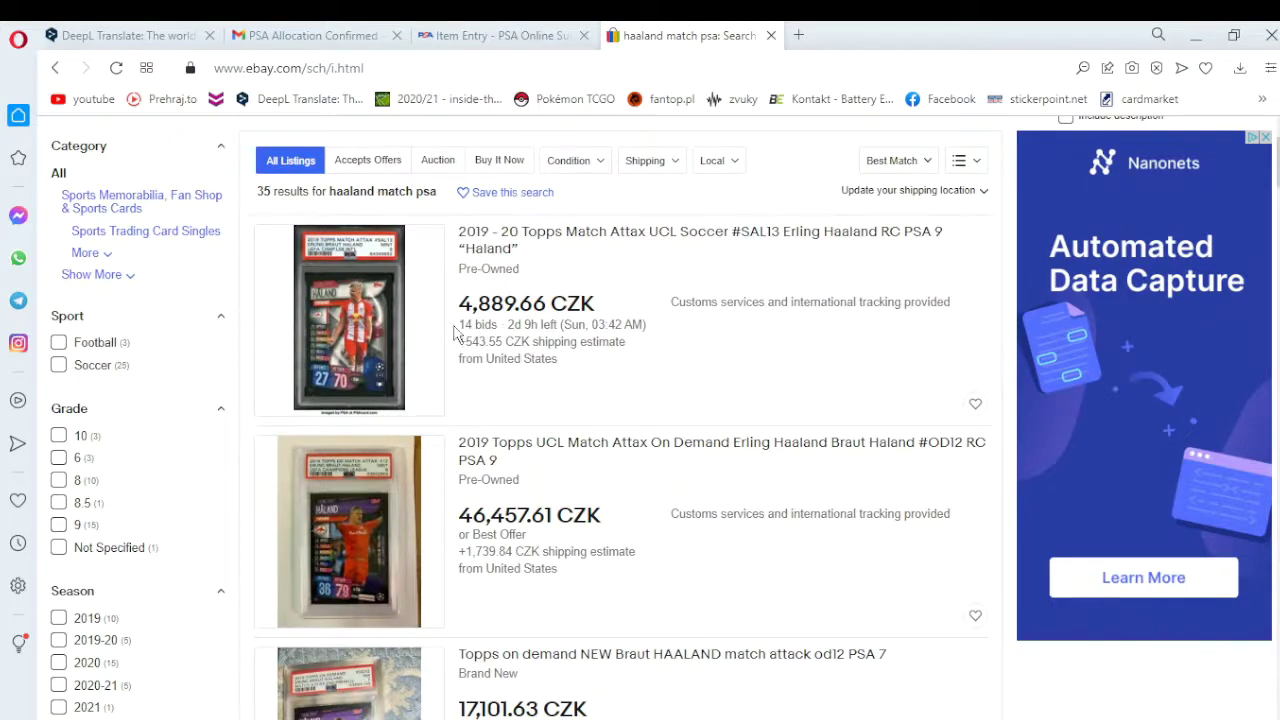
click(368, 343)
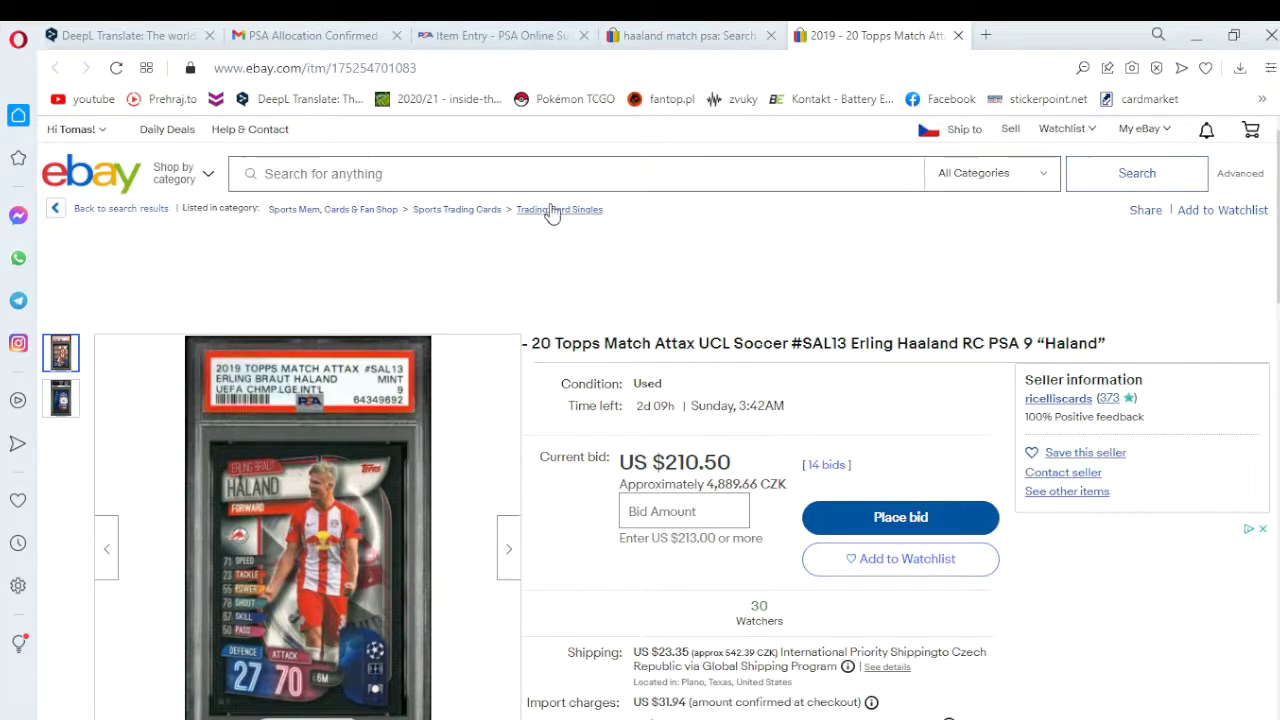
Switch back to the PSA Item Entry page and search for 2019 topps match attax sal as the new line's description
mouse_move(296, 405)
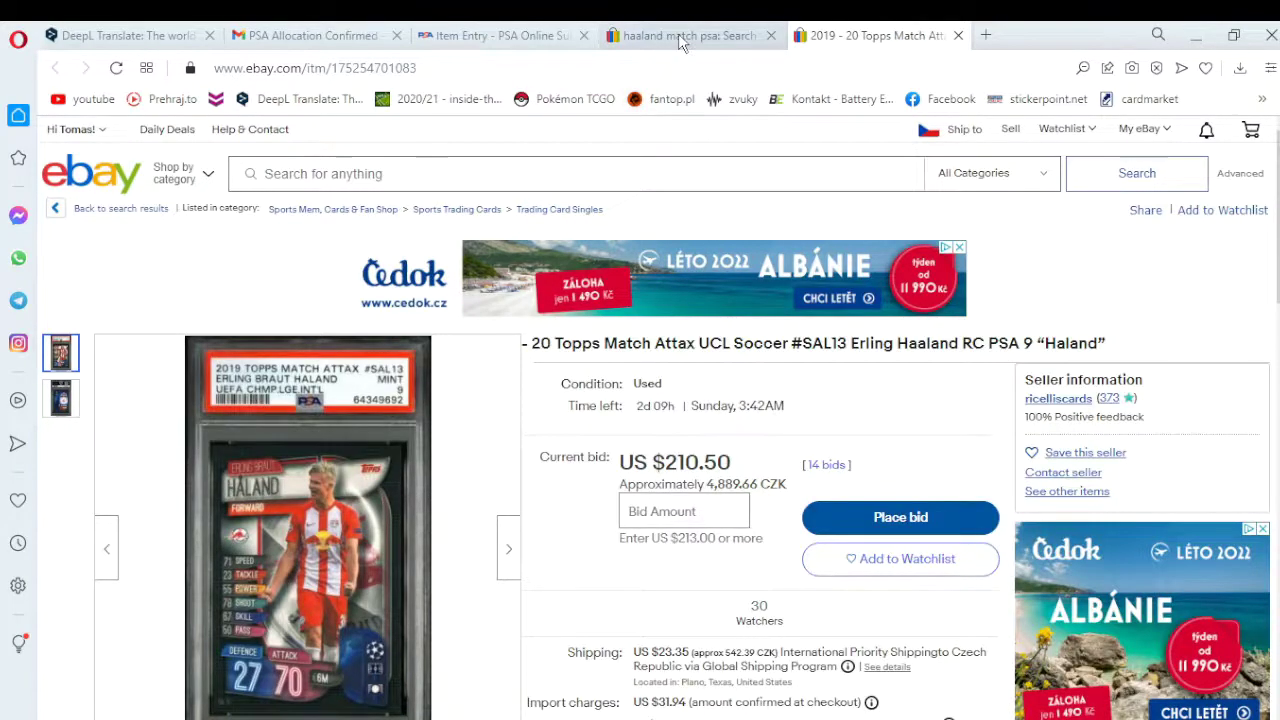
click(440, 38)
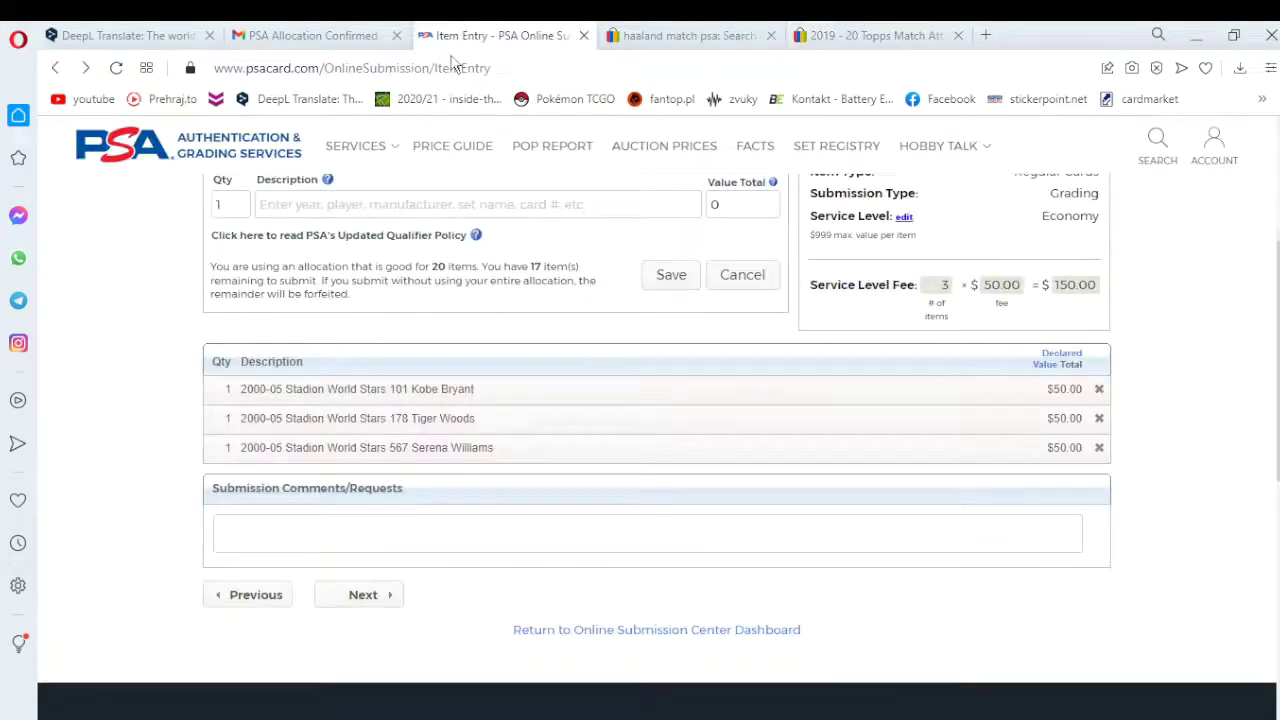
scroll(307, 220, down, 5)
scroll(307, 220, up, 5)
click(390, 203)
text(2)
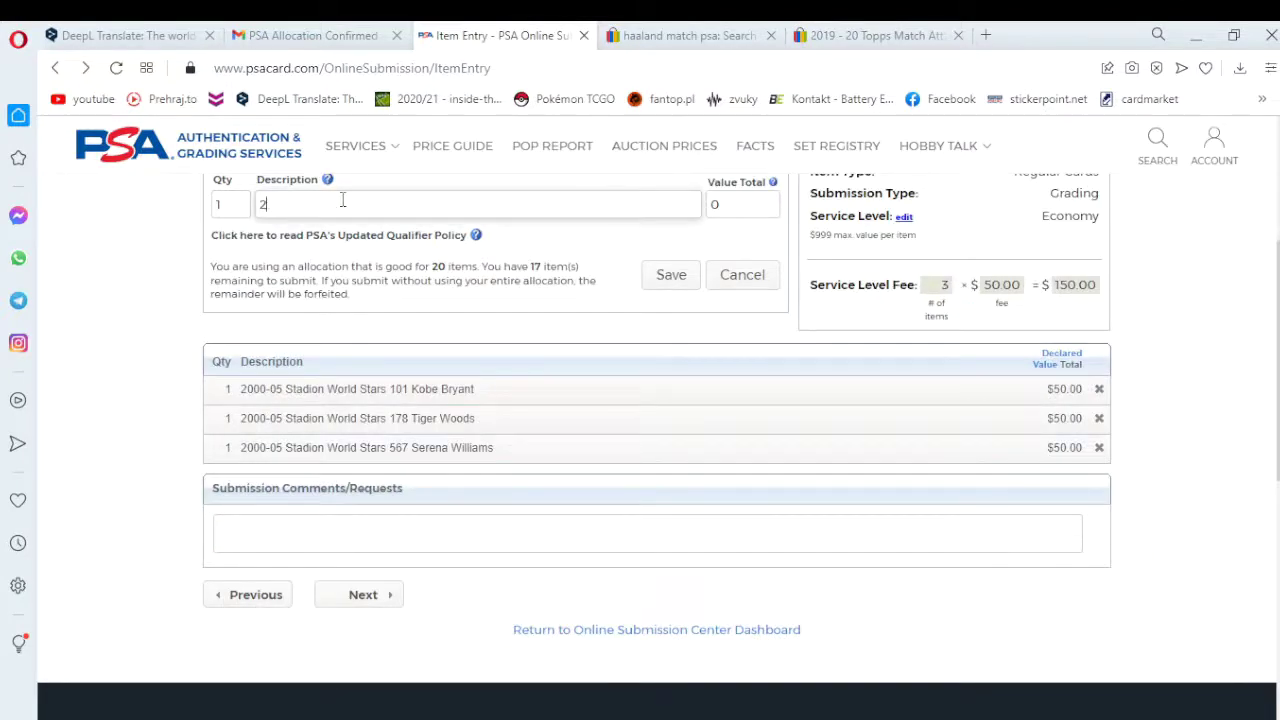
text(019 topps match attax)
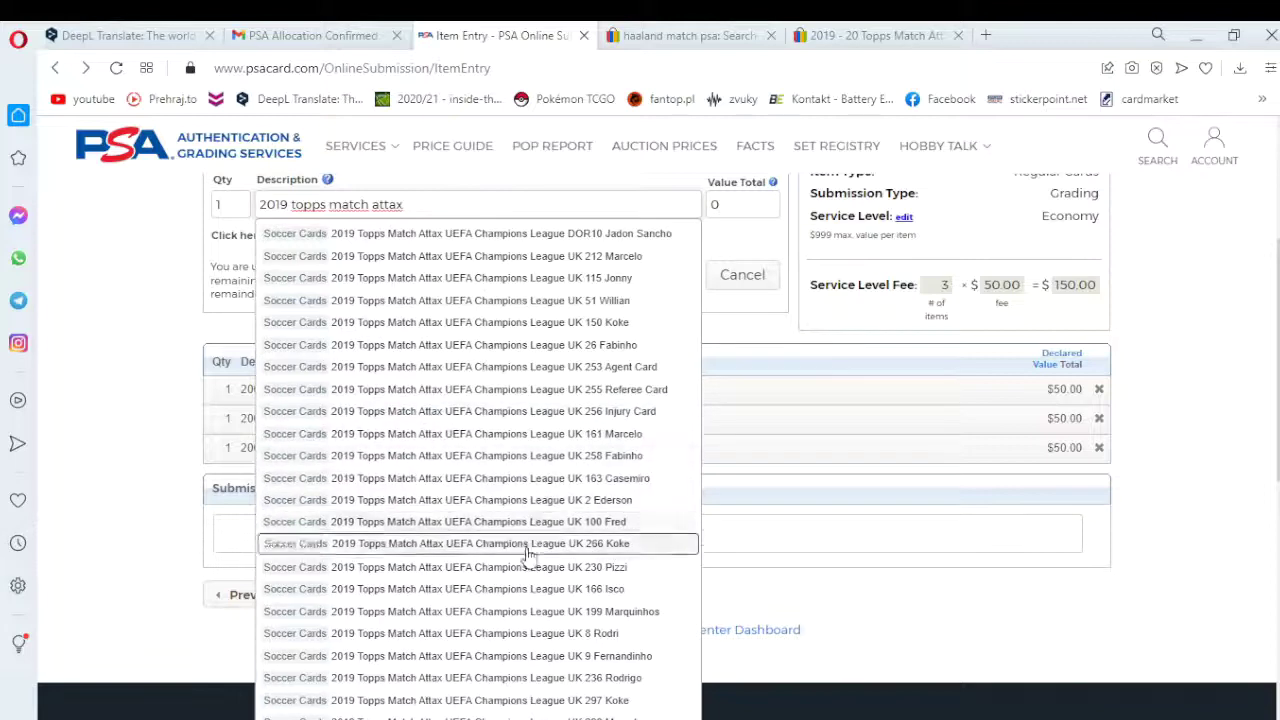
scroll(527, 560, down, 1)
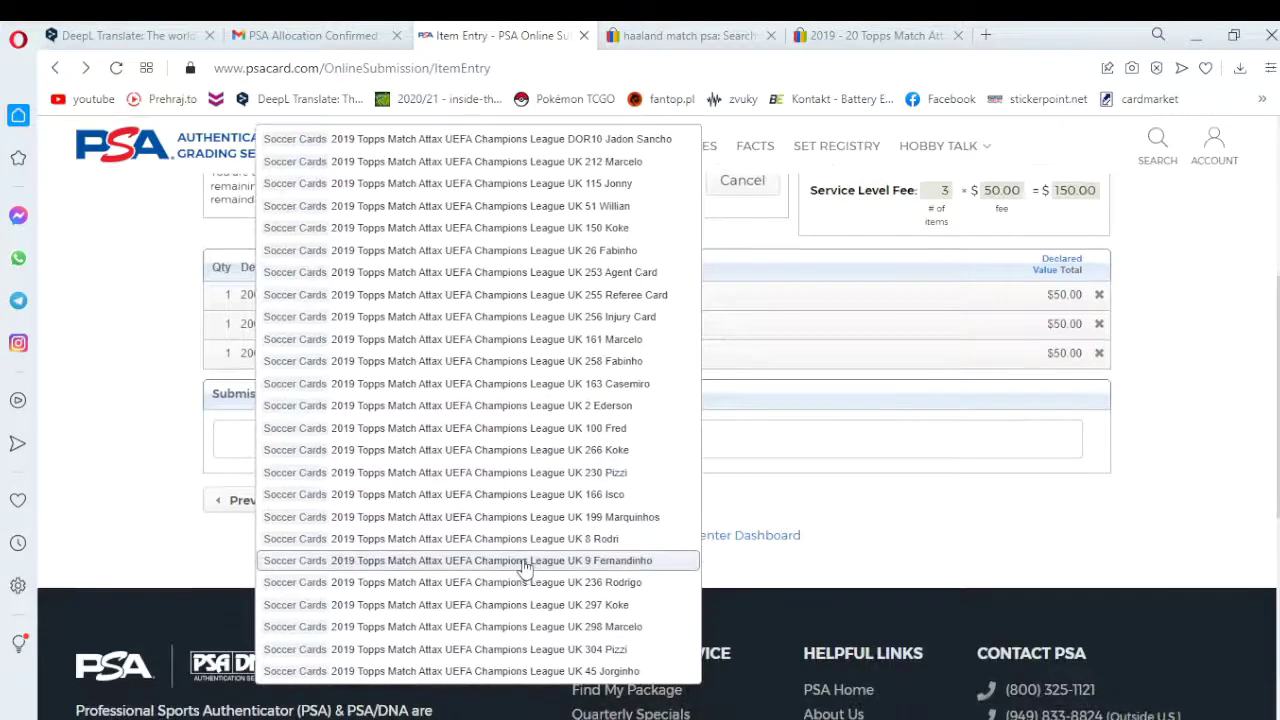
scroll(525, 566, up, 2)
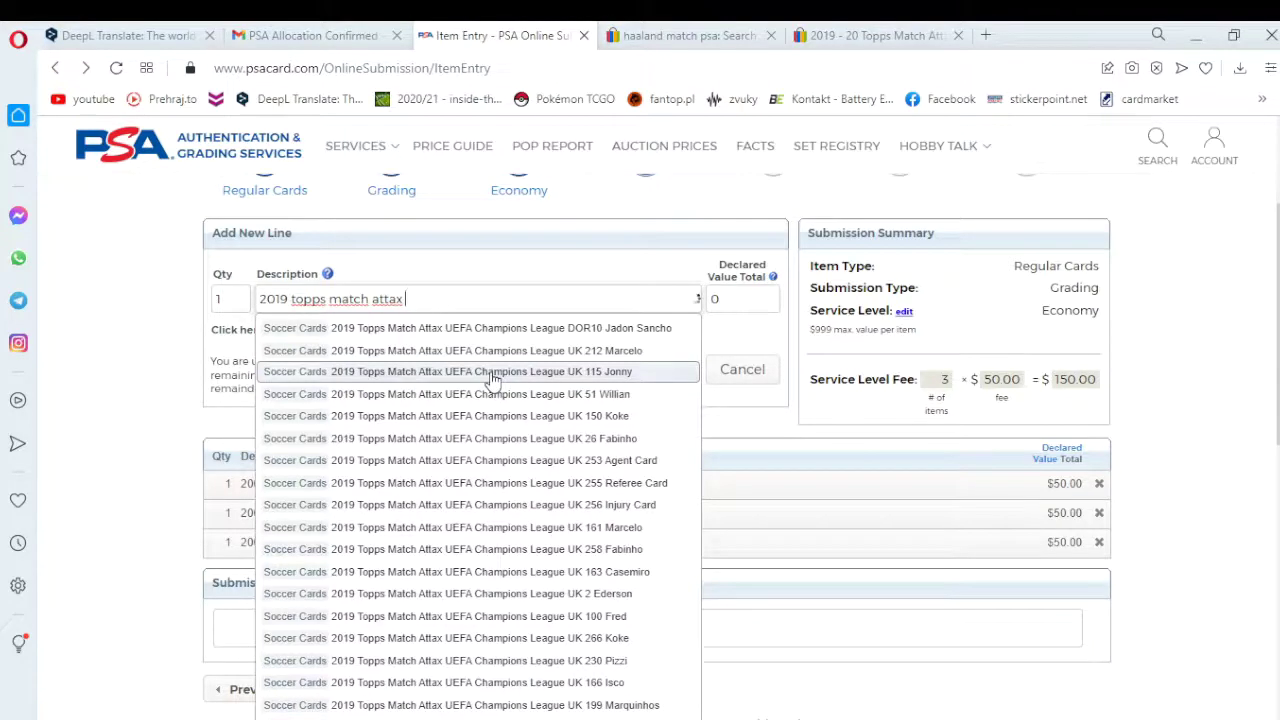
text(al)
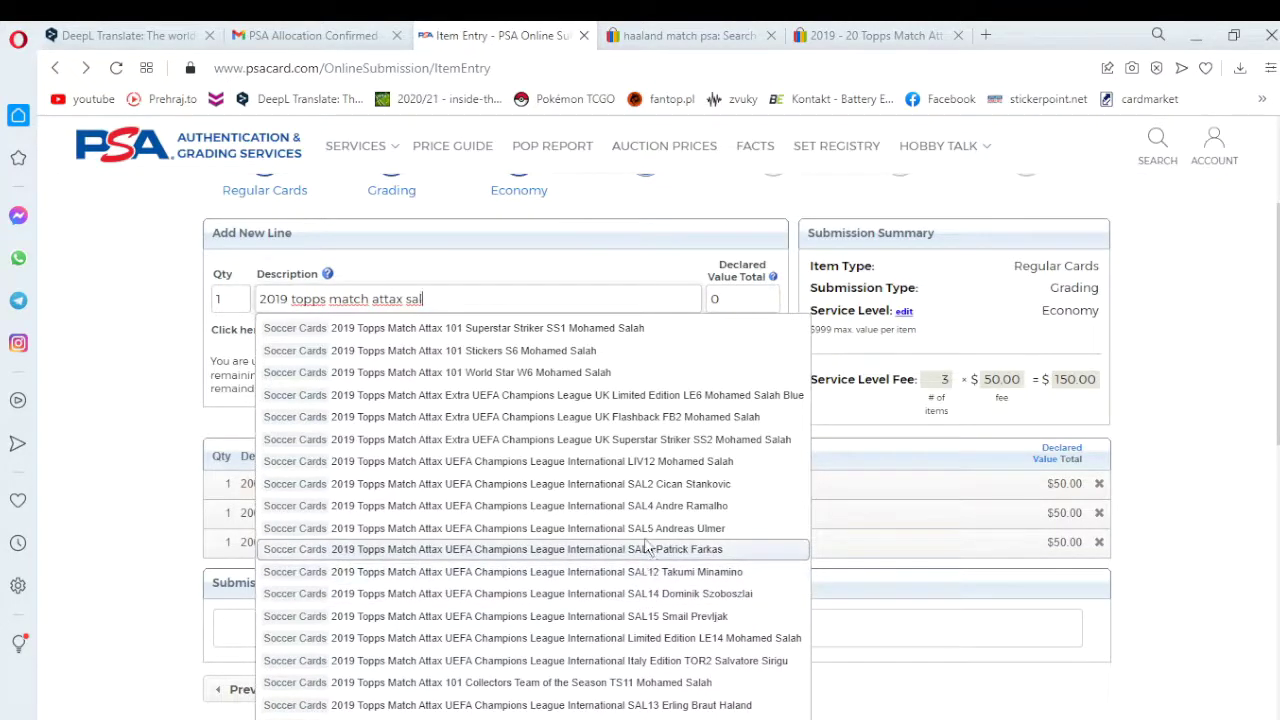
Pick the SAL14 Dominik Szoboszlai description, shorten it to end in SAL13, and look through the suggested cards
click(645, 593)
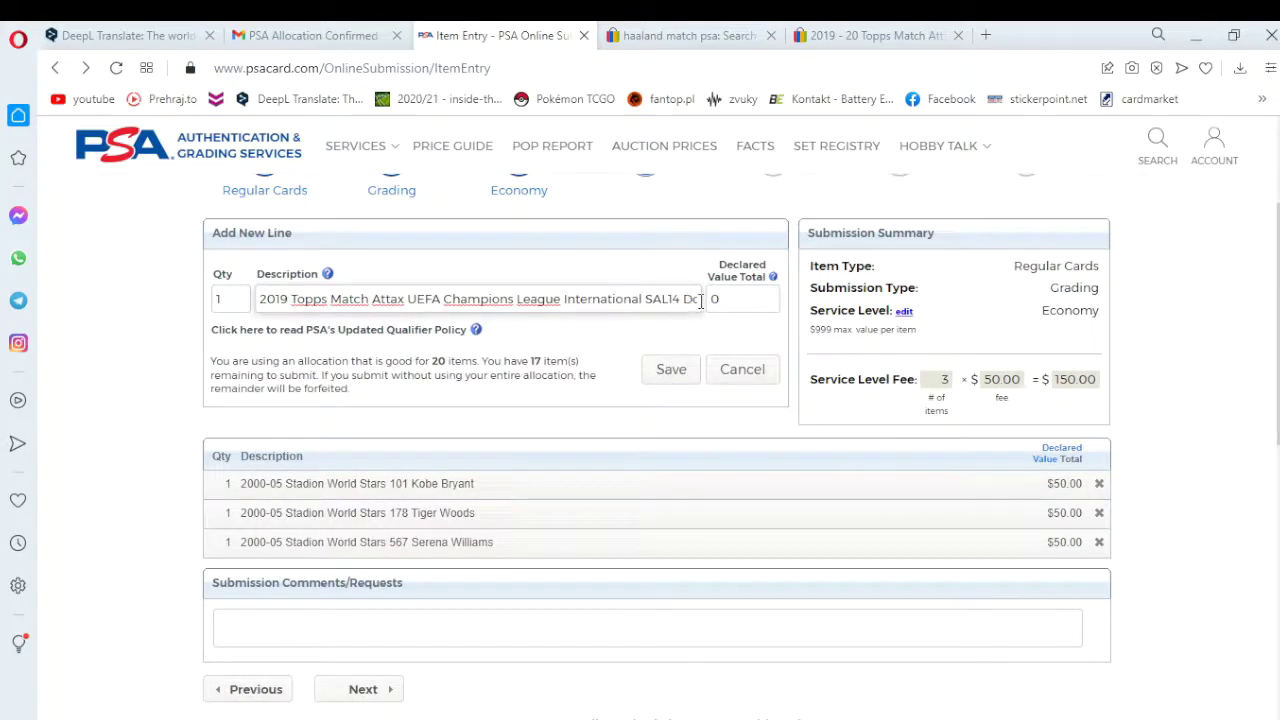
drag(693, 293, 728, 296)
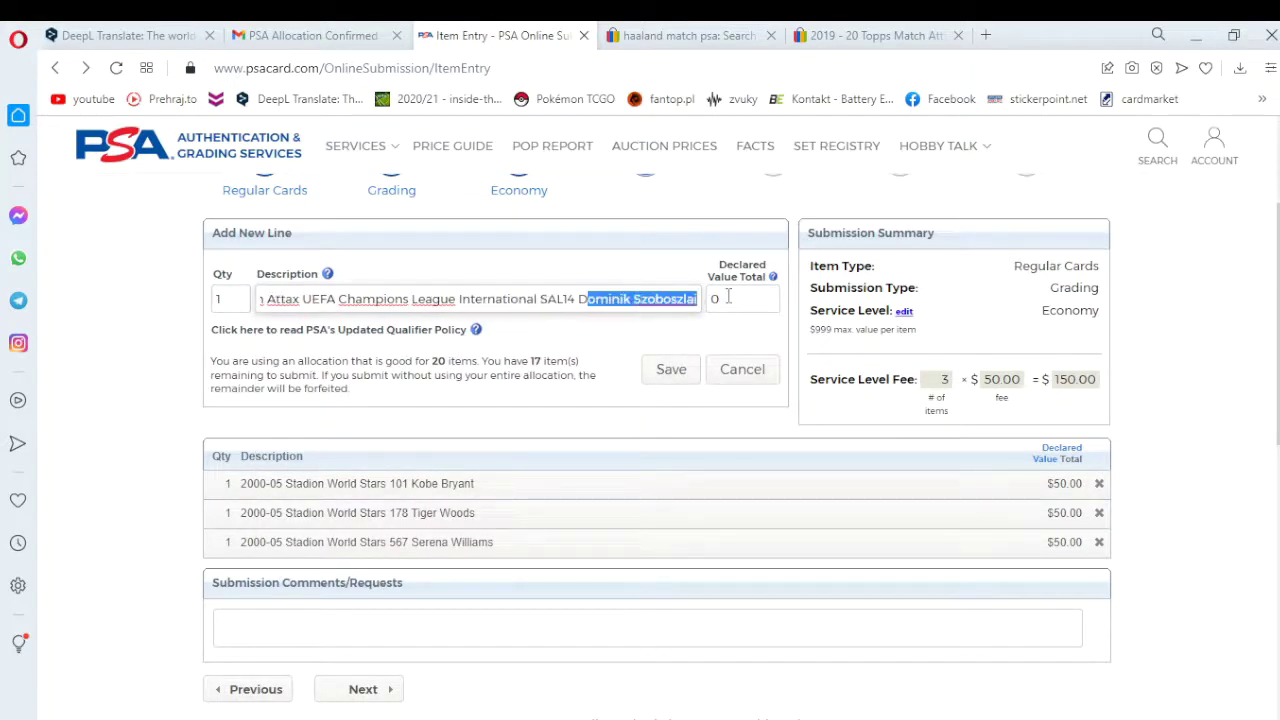
key(BackSpace)
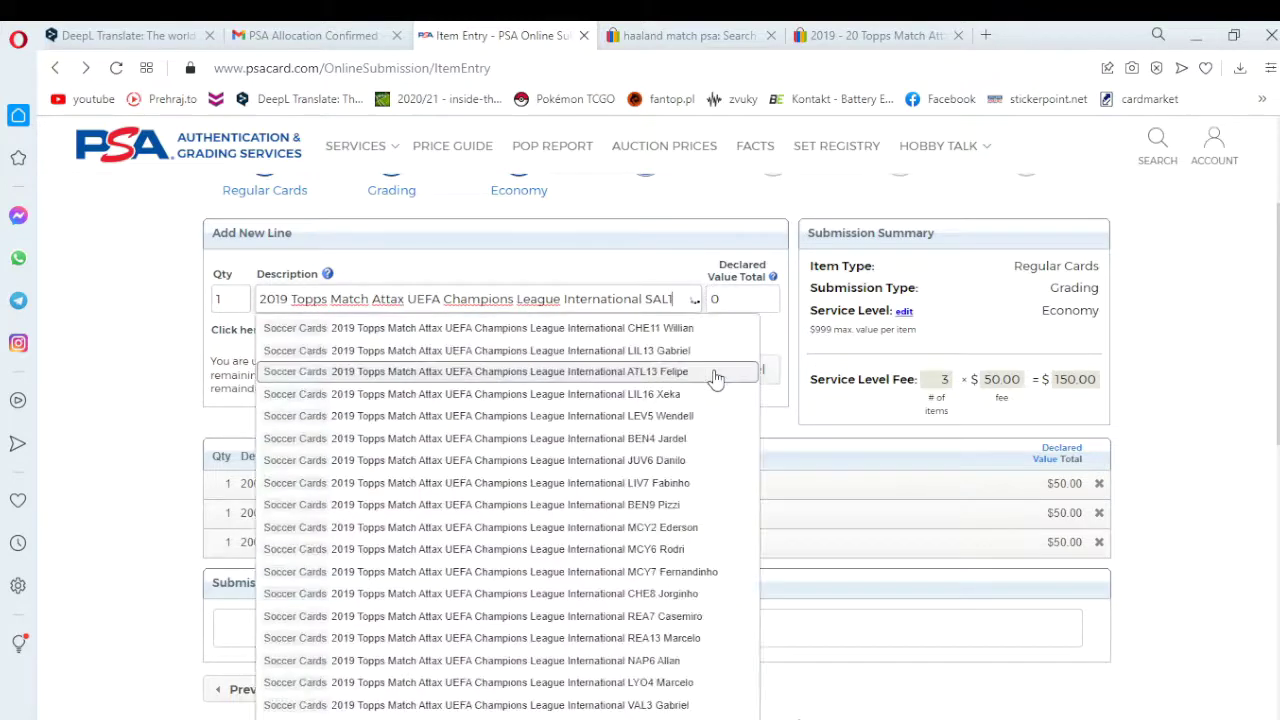
text(3)
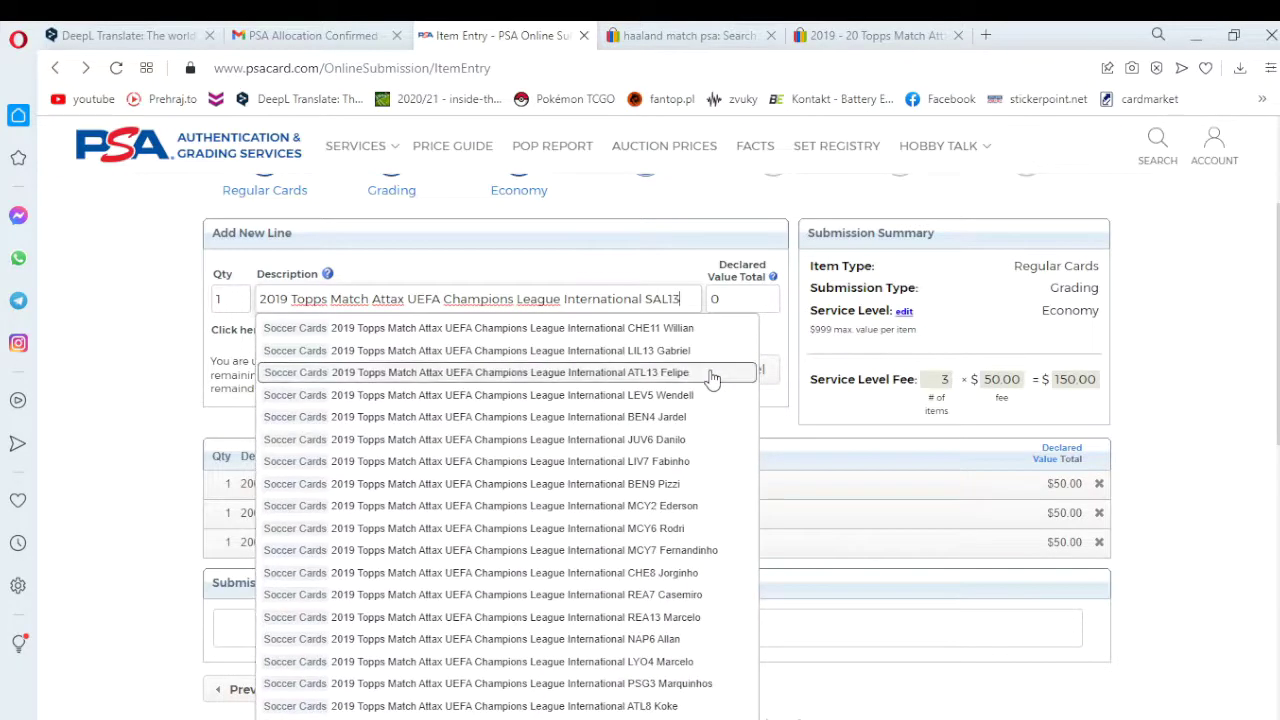
scroll(690, 395, up, 2)
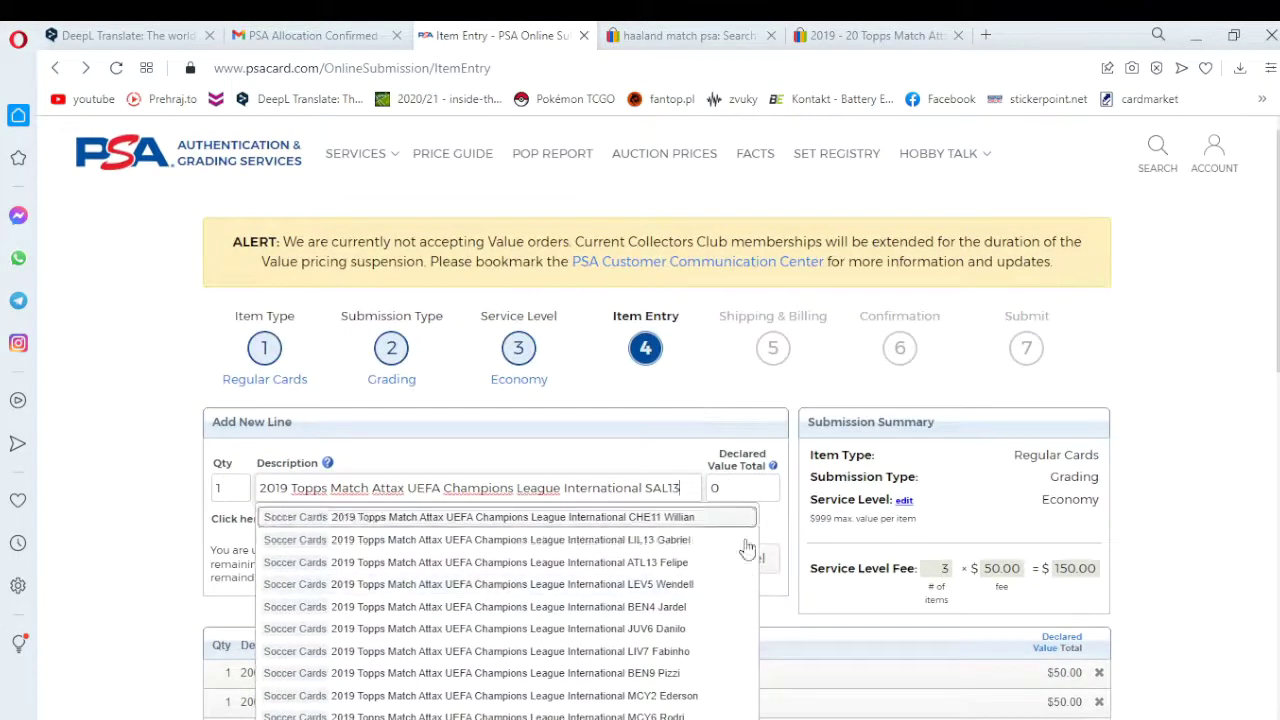
scroll(780, 575, down, 2)
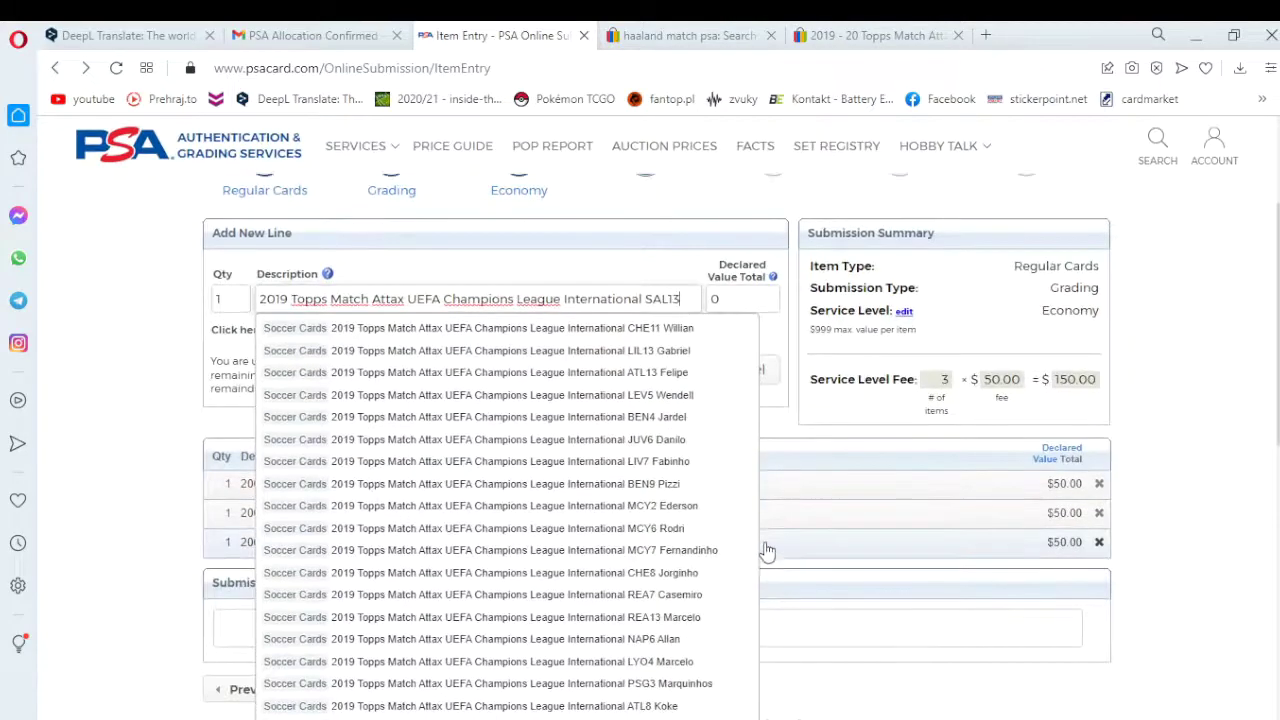
scroll(720, 530, down, 2)
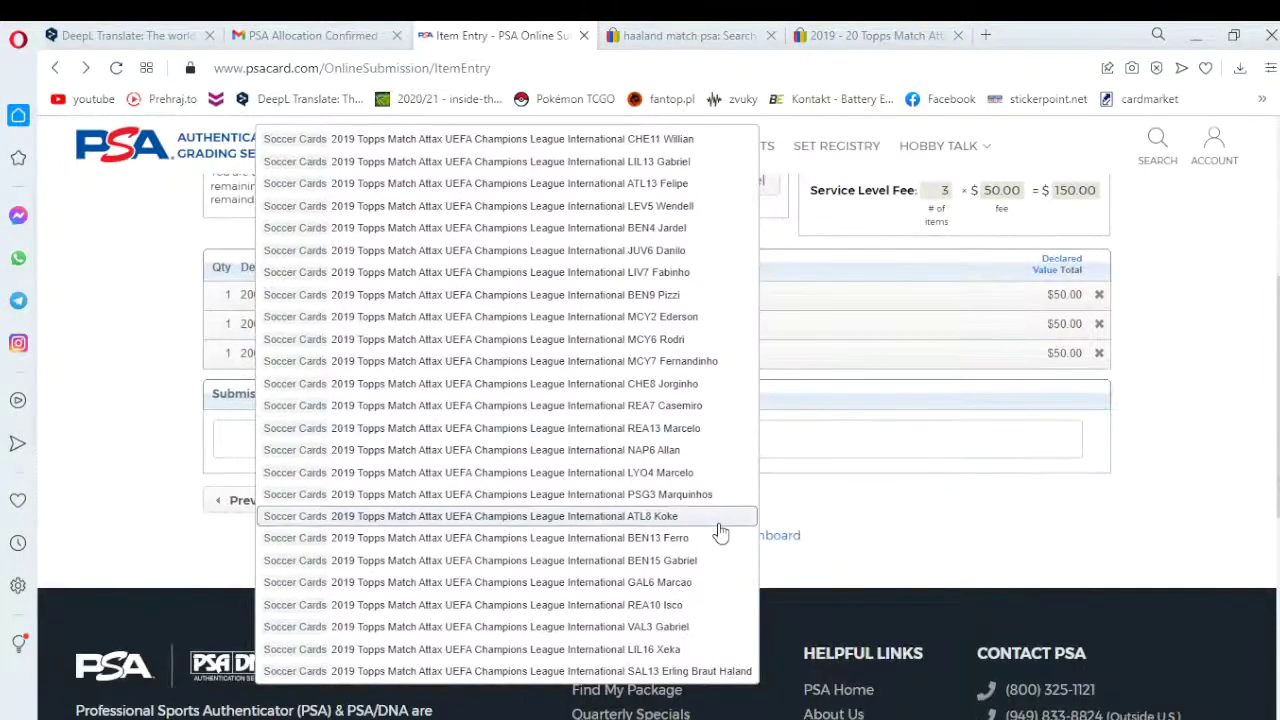
scroll(720, 532, up, 2)
scroll(720, 530, up, 1)
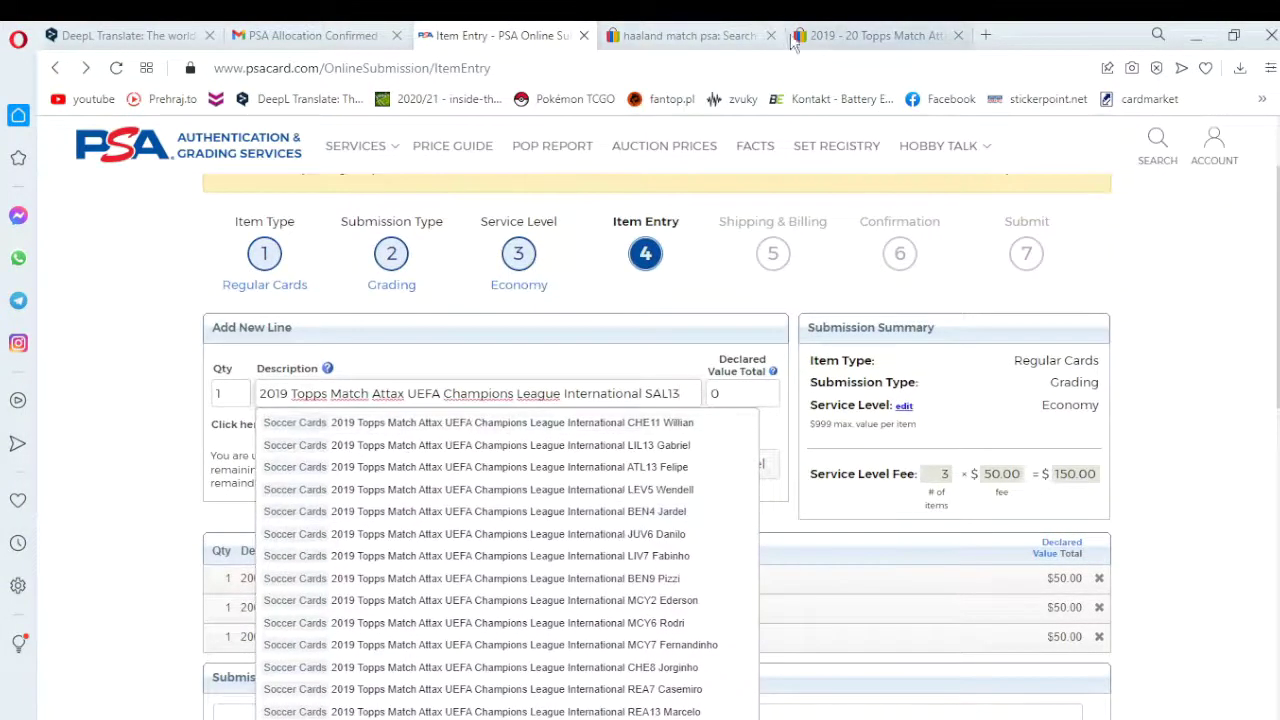
Check the grading label in the photo of the Erling Haaland #SAL13 eBay listing
click(835, 38)
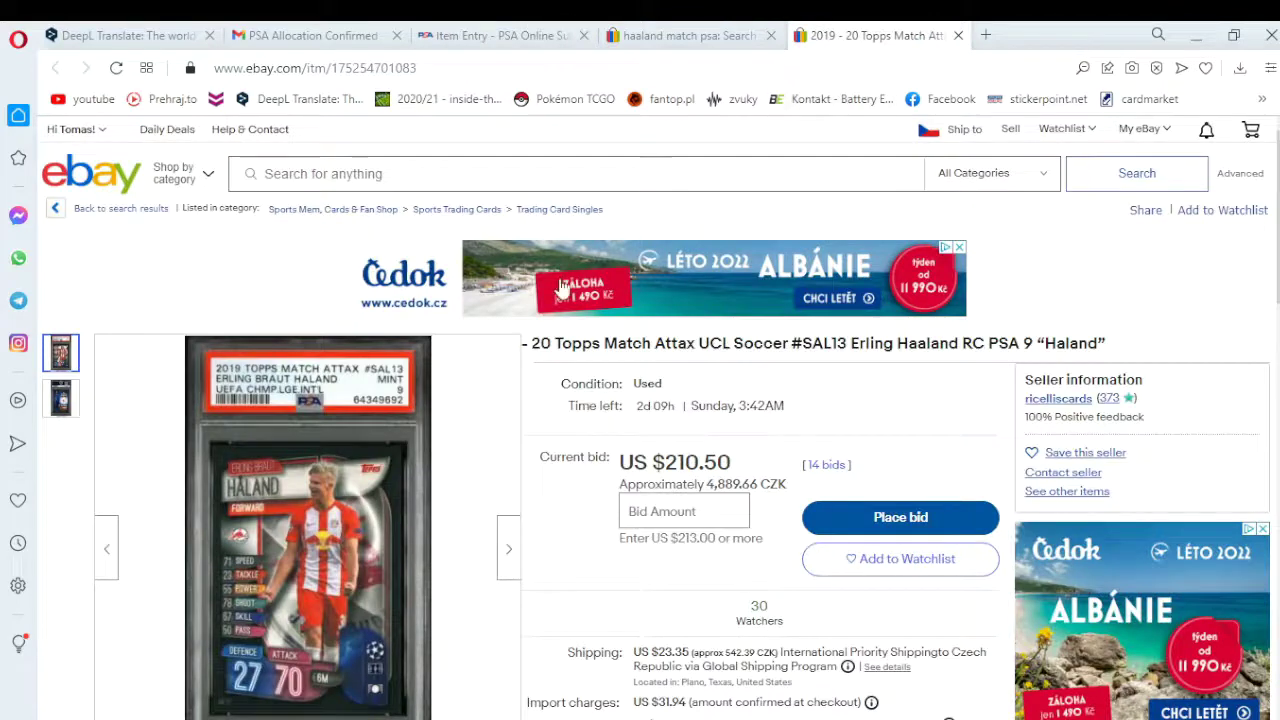
mouse_move(331, 405)
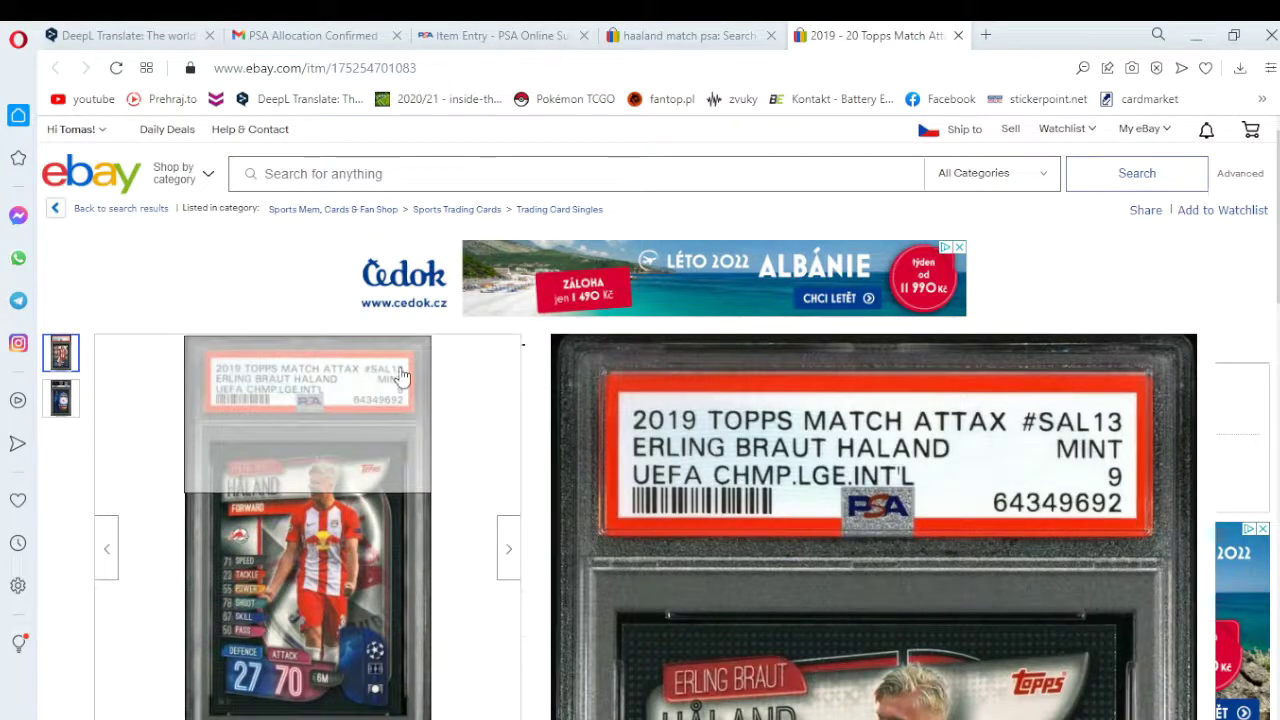
click(704, 44)
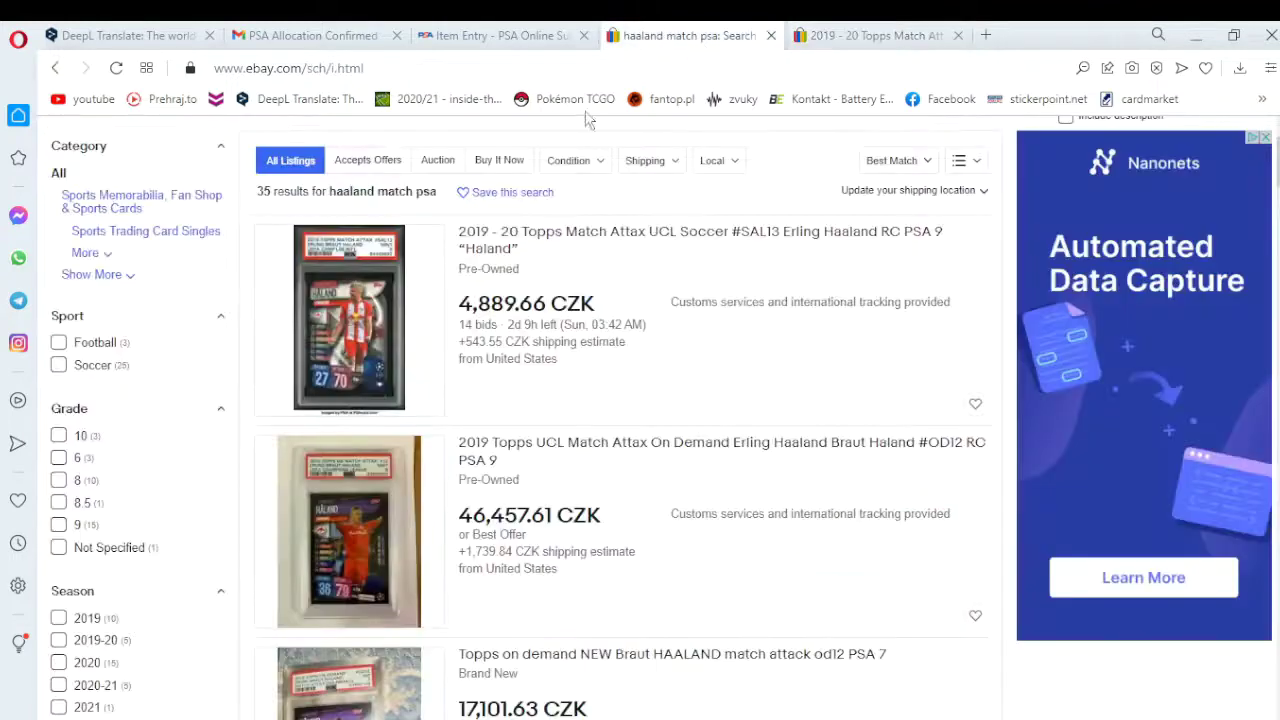
Add erling to the description on the PSA page and choose 2019 Topps Match Attax UEFA Champions League International SAL13 Erling Braut Haland
click(465, 42)
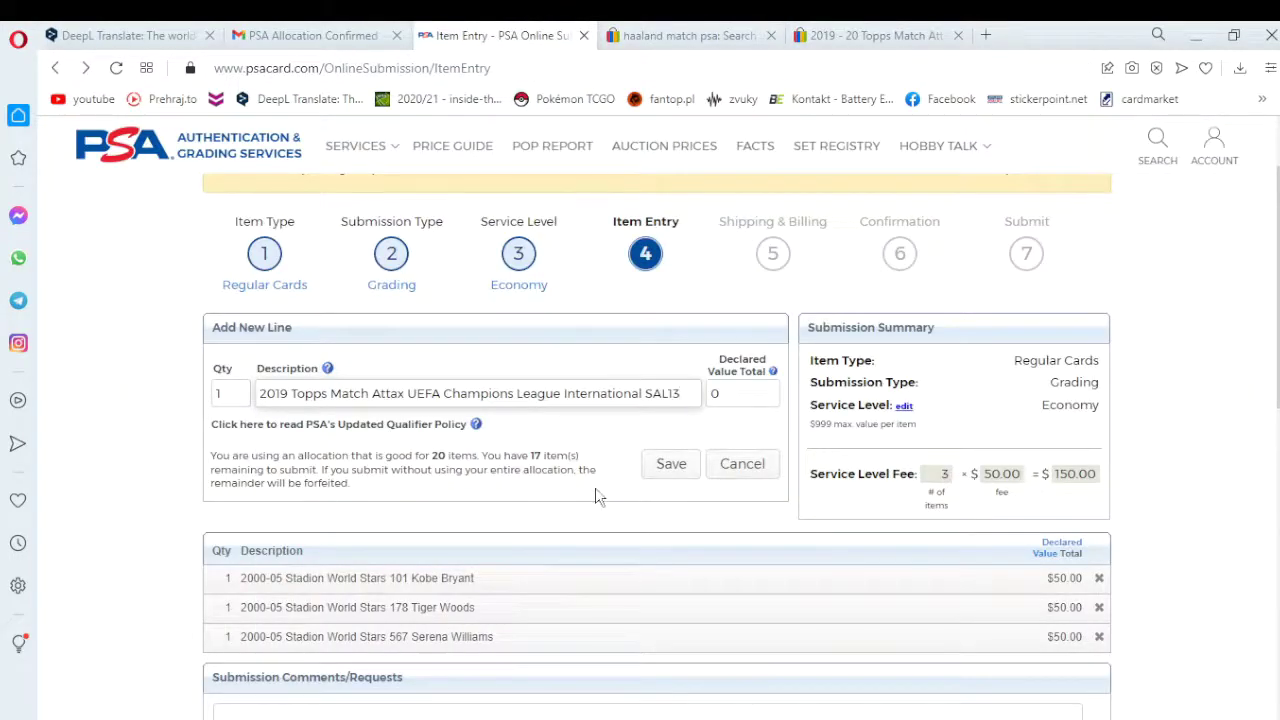
scroll(597, 497, down, 2)
scroll(610, 350, up, 1)
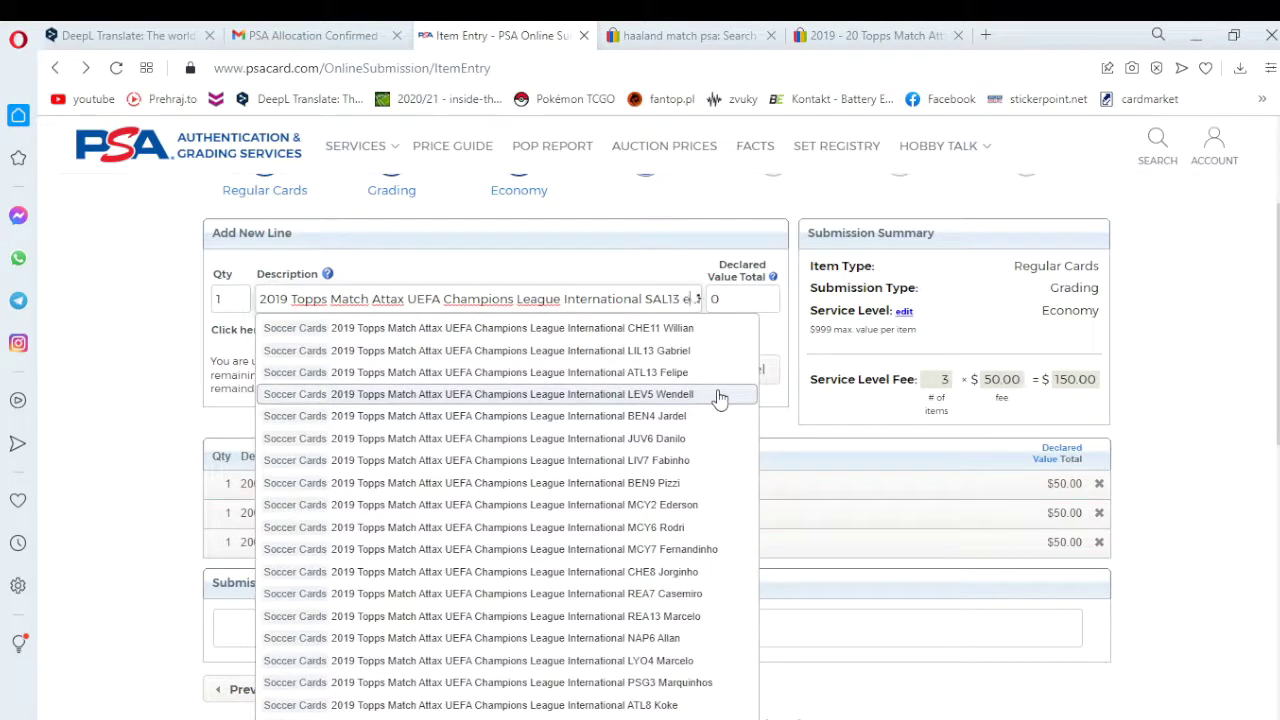
text(rling)
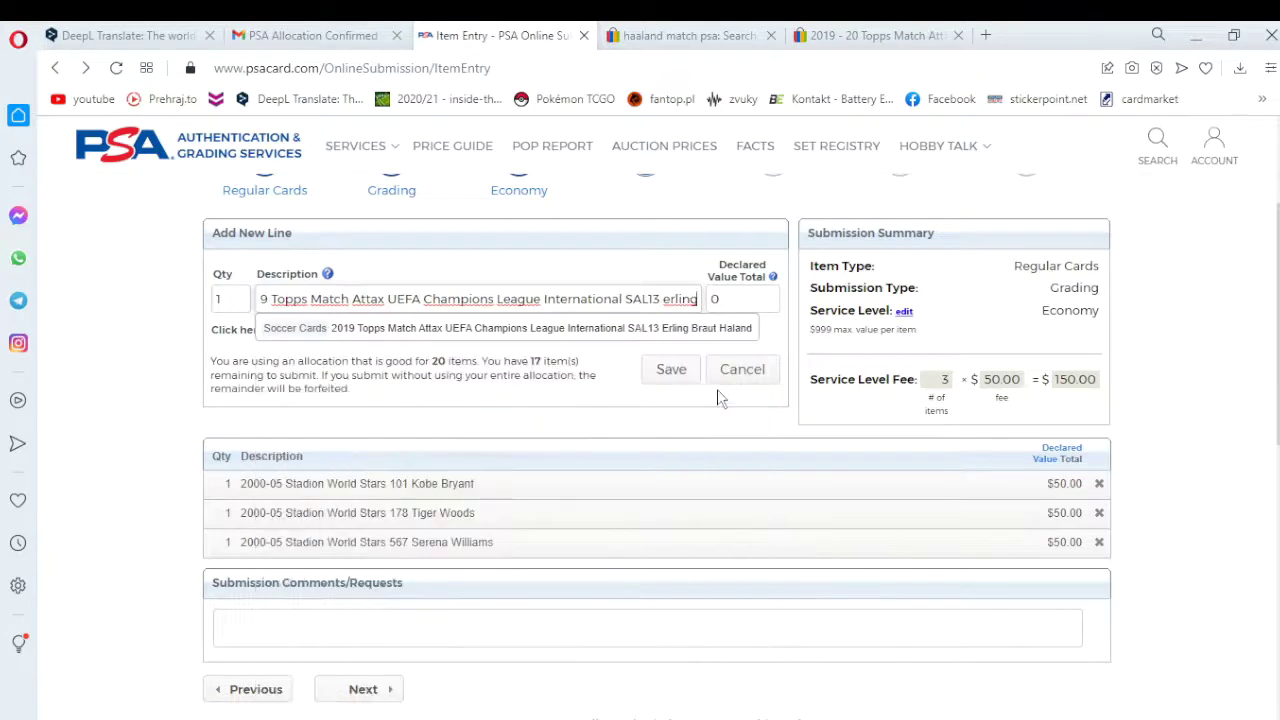
click(667, 328)
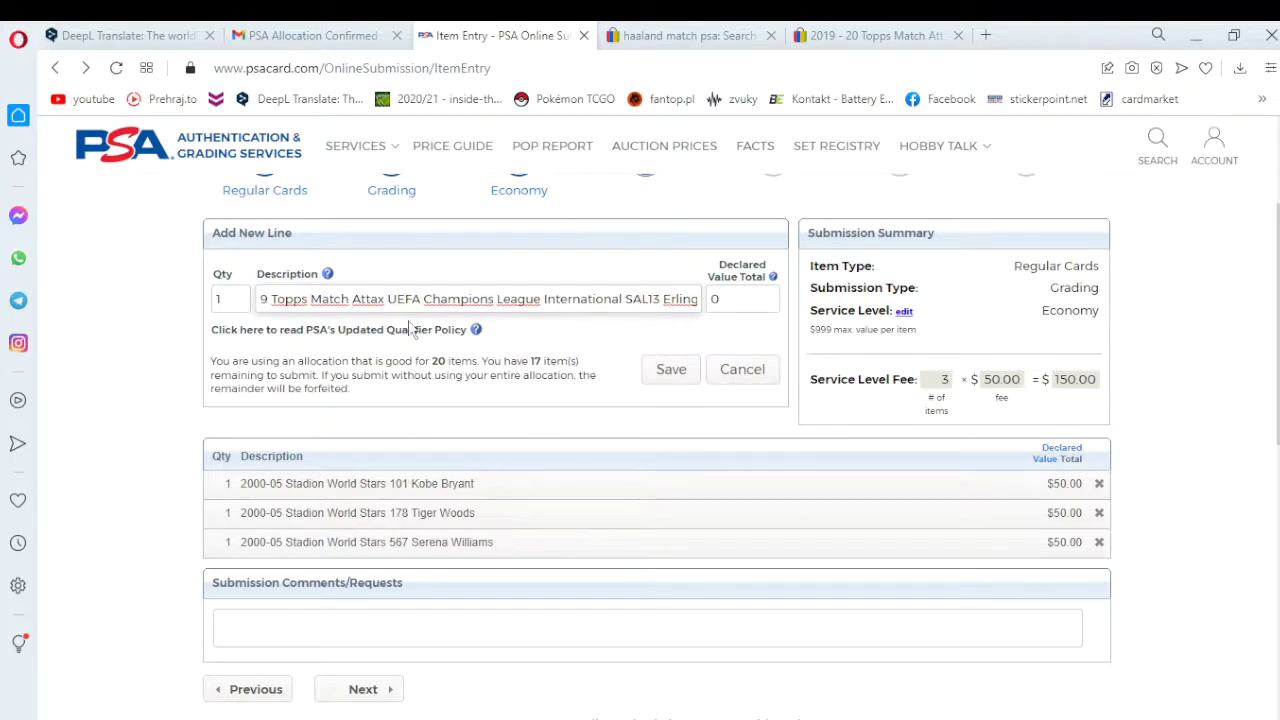
drag(407, 302, 194, 306)
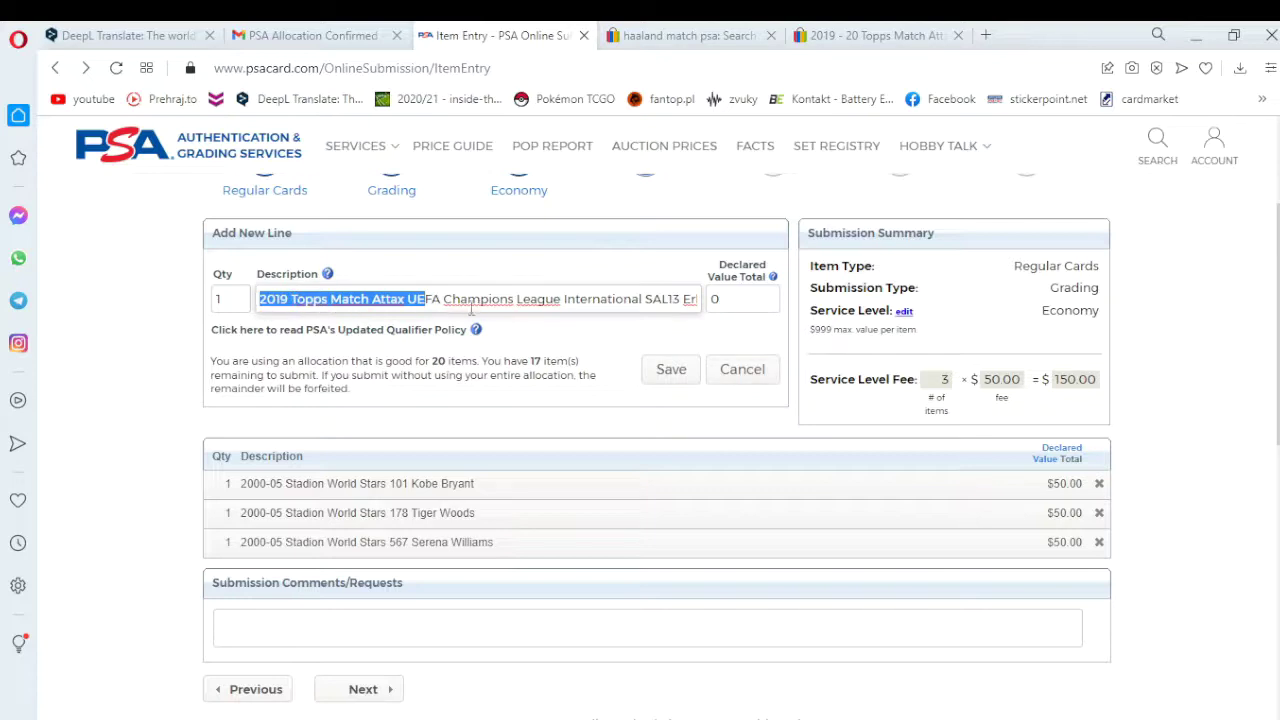
drag(597, 300, 759, 306)
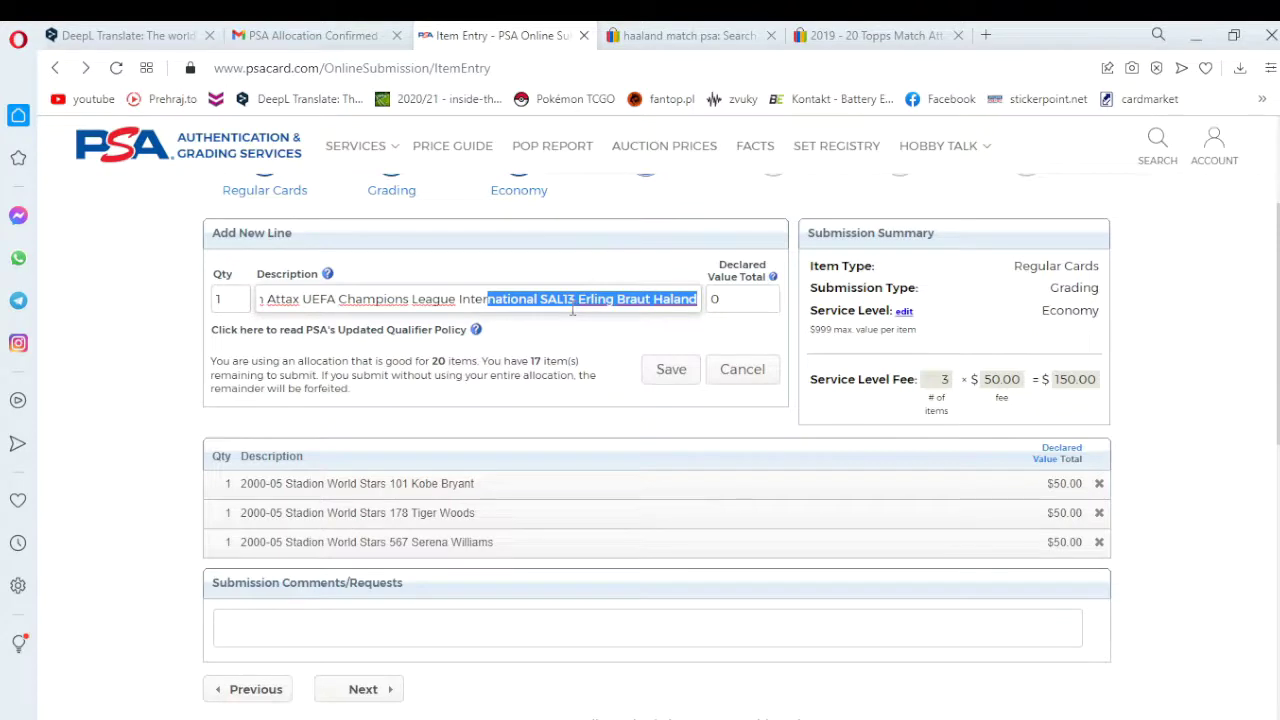
Reopen the Haaland #SAL13 PSA 9 listing from the eBay search results, view it, and close both listing tabs
click(722, 35)
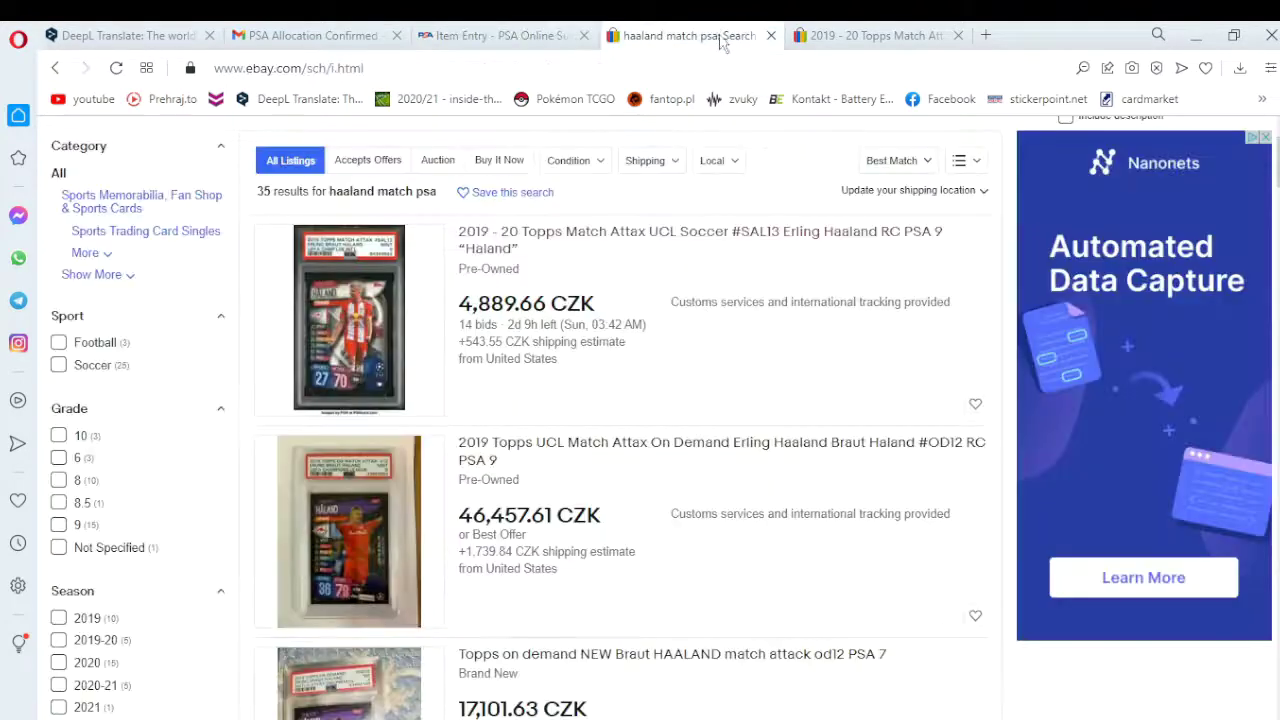
click(365, 310)
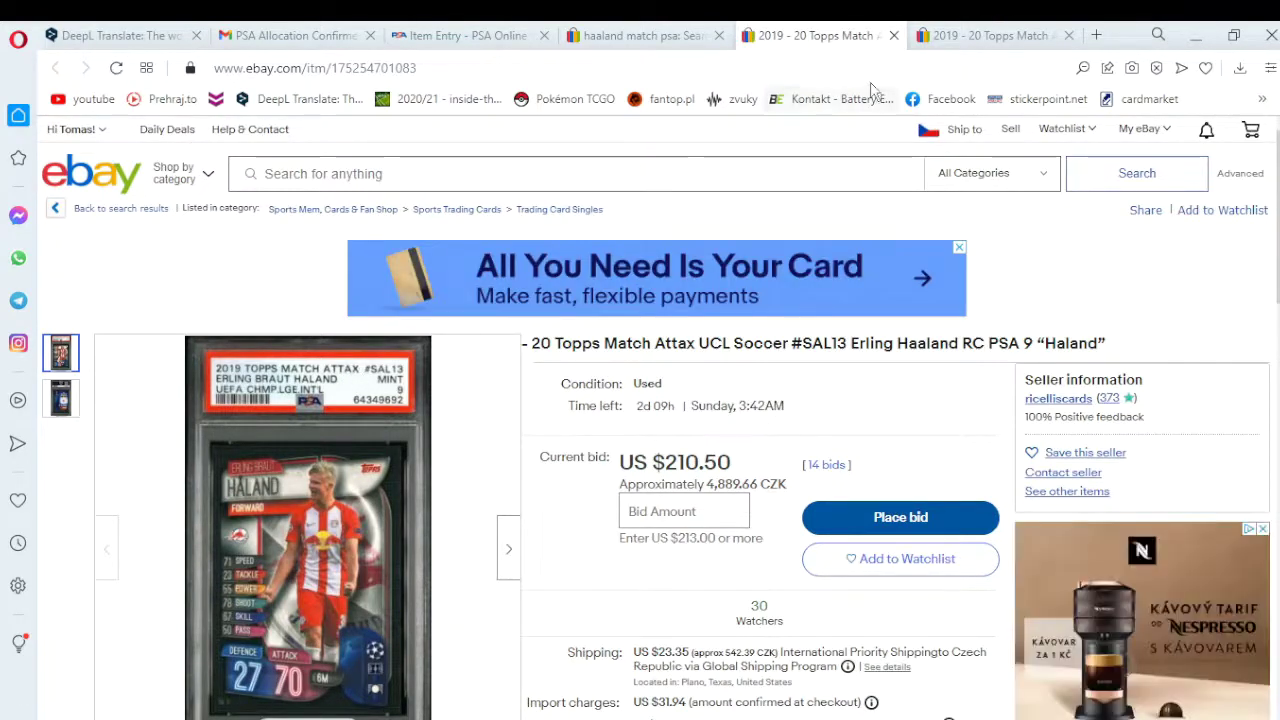
click(893, 36)
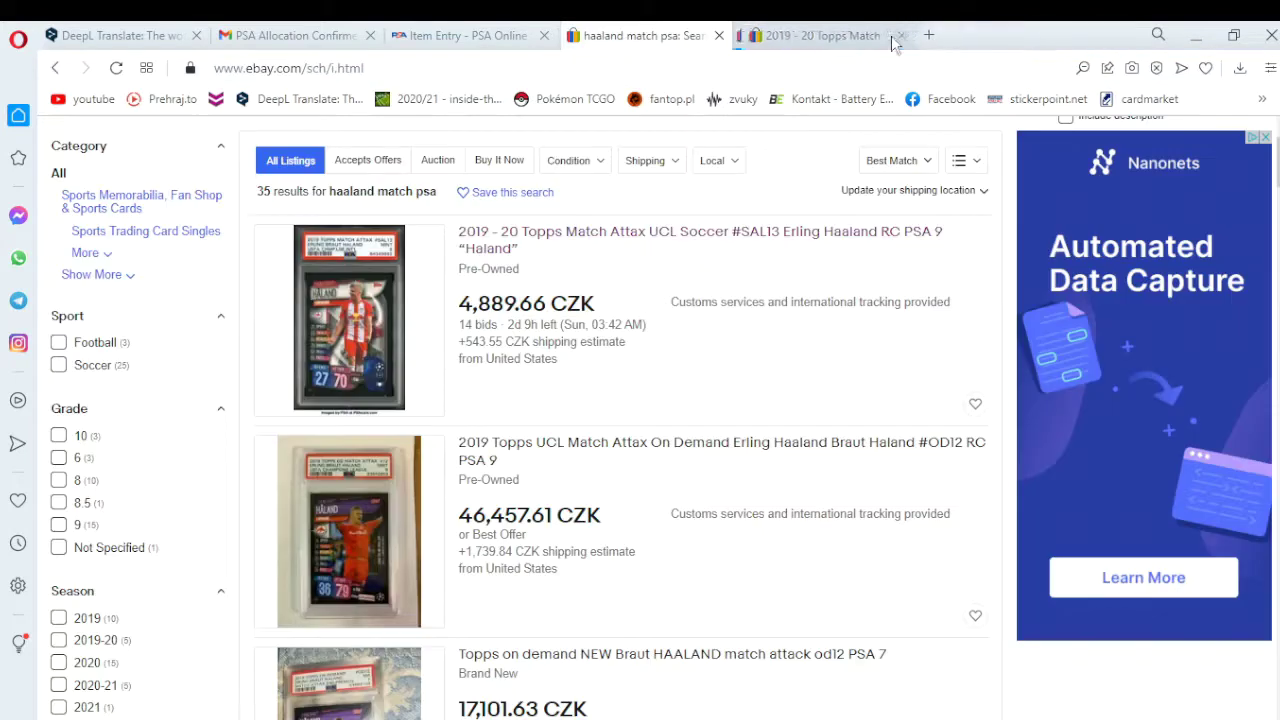
click(895, 36)
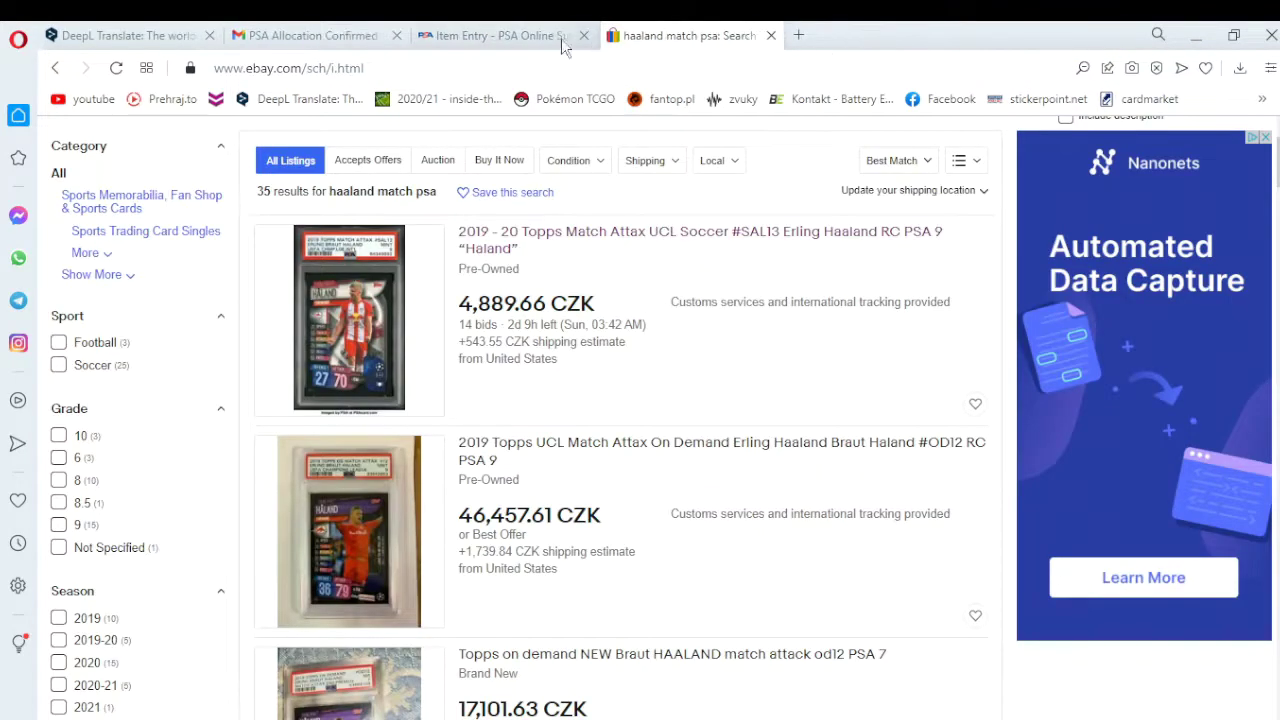
Return to the PSA Item Entry page, continue to Shipping & Billing, and view the submission summary and return shipping methods
click(471, 34)
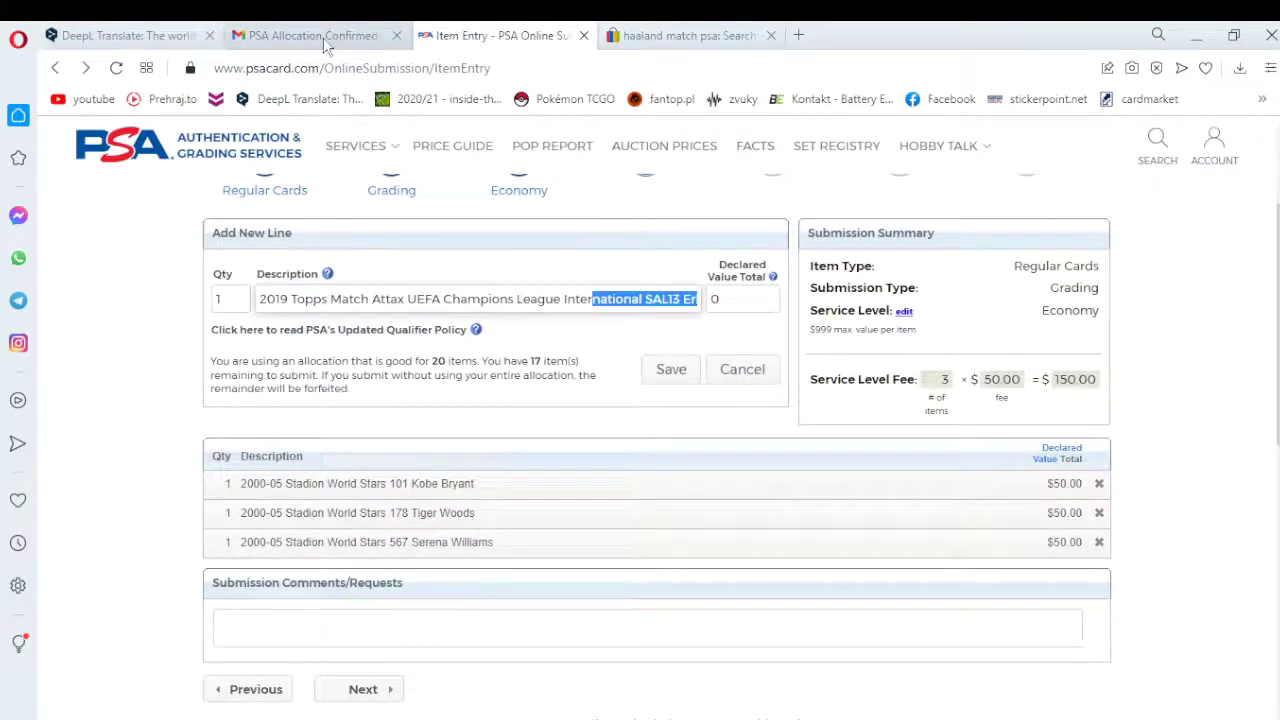
click(326, 38)
click(471, 36)
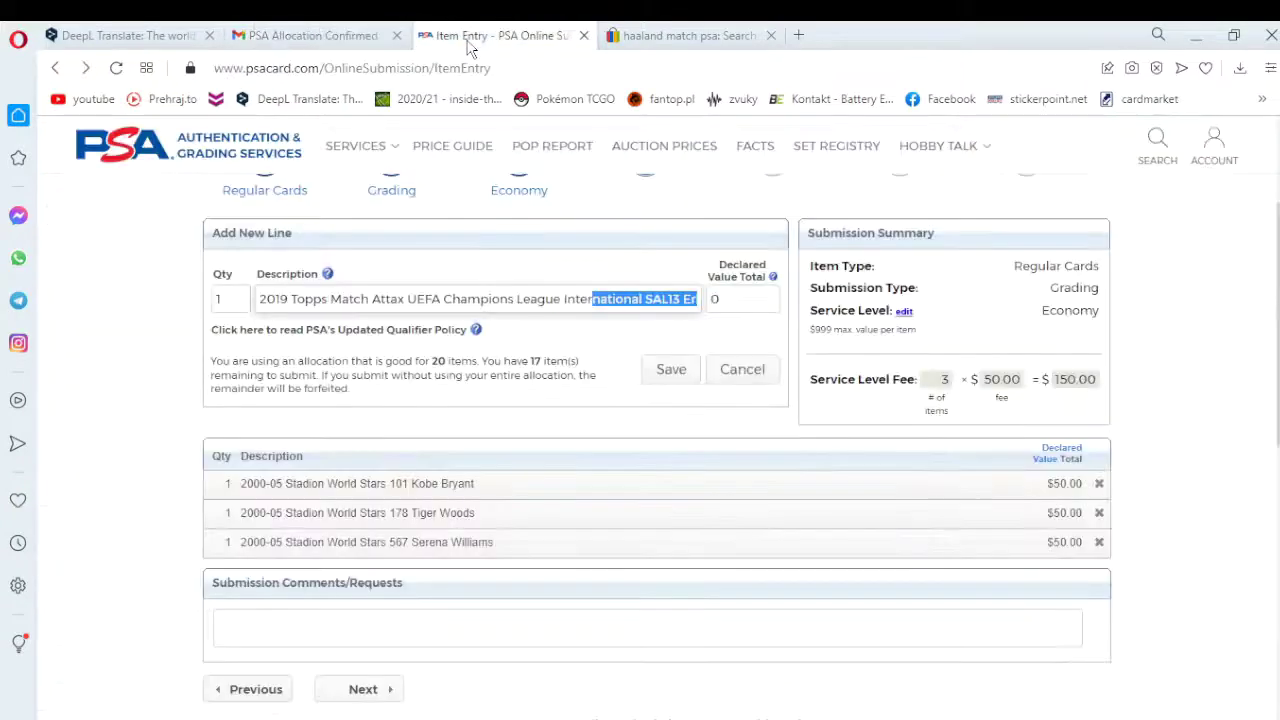
scroll(270, 320, down, 10)
scroll(270, 320, up, 10)
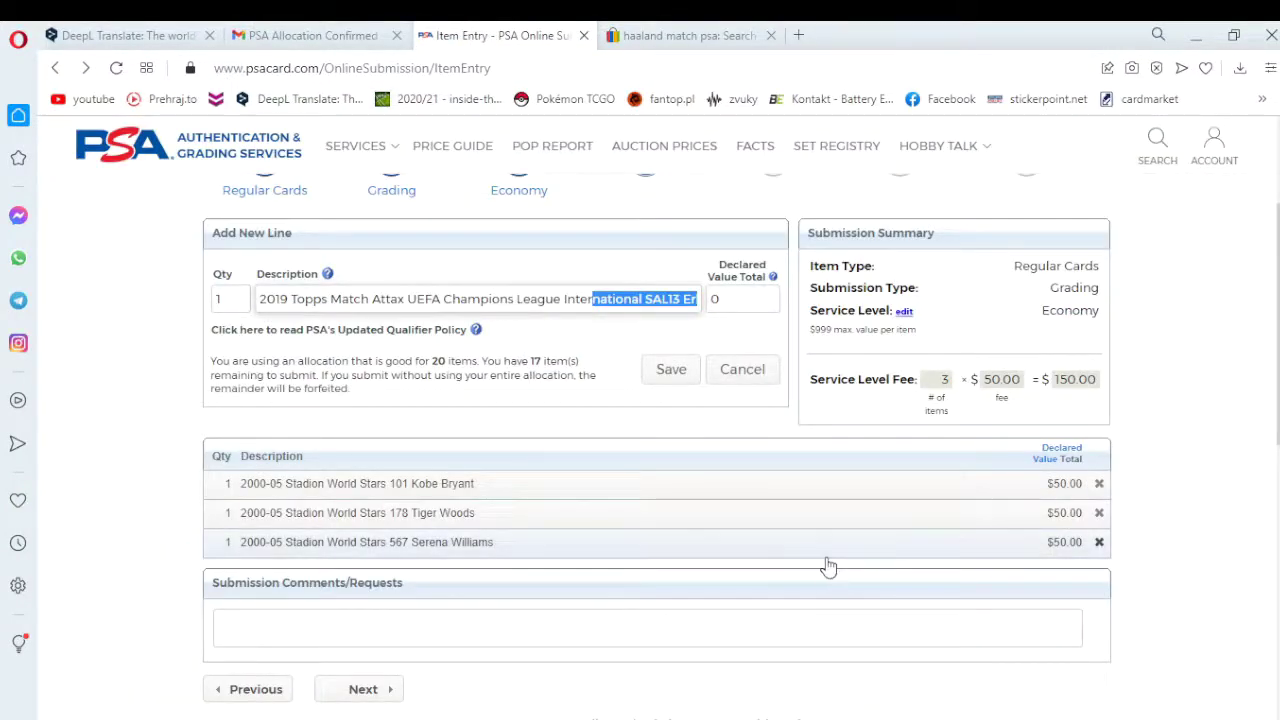
scroll(838, 543, down, 1)
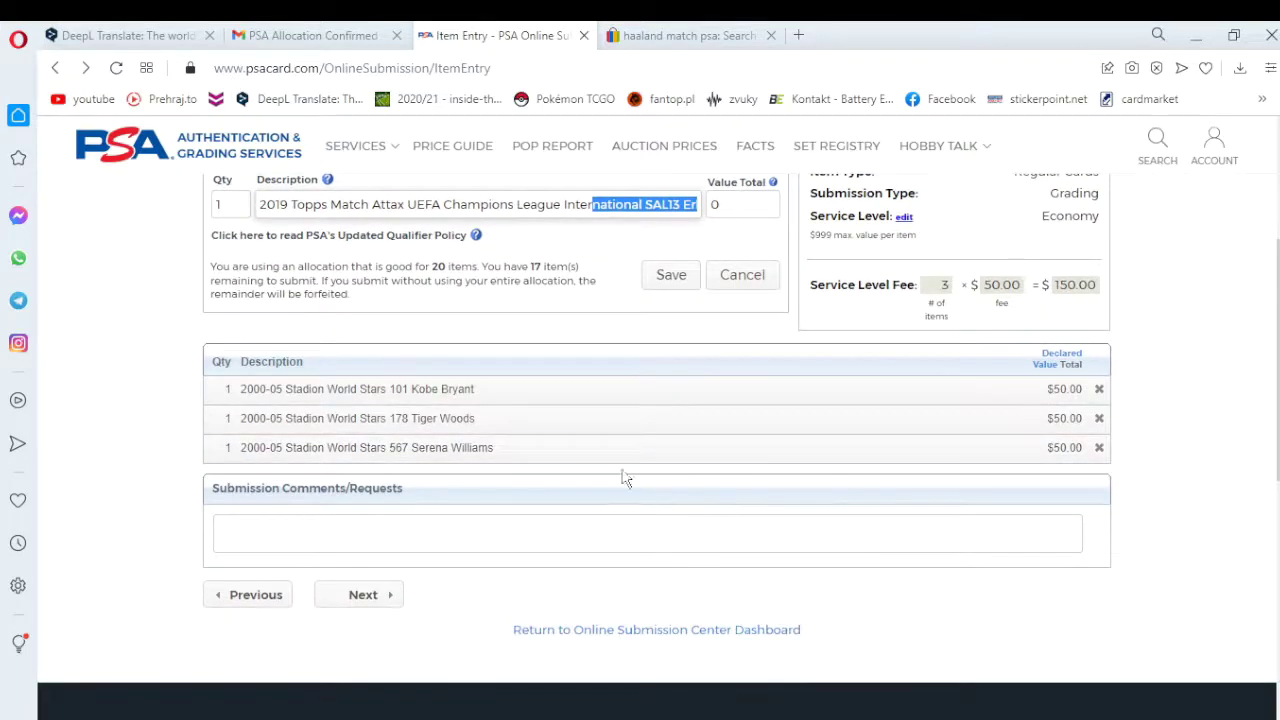
click(378, 602)
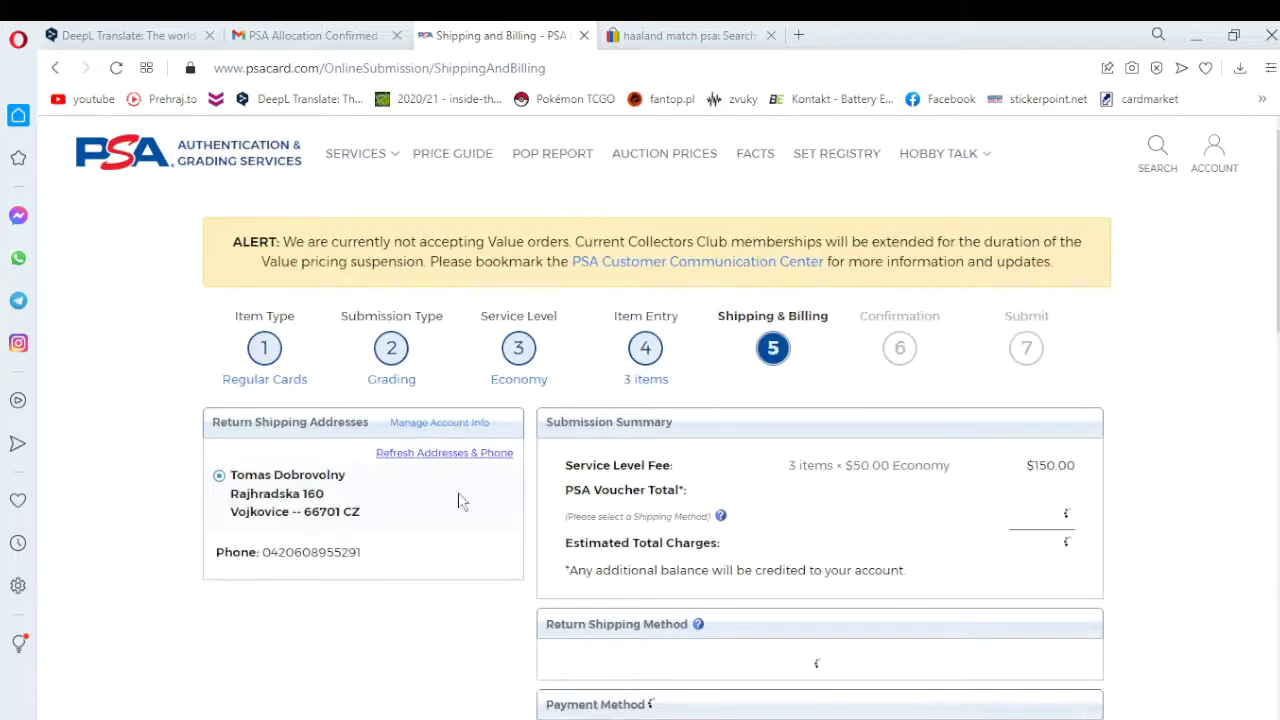
scroll(437, 520, down, 1)
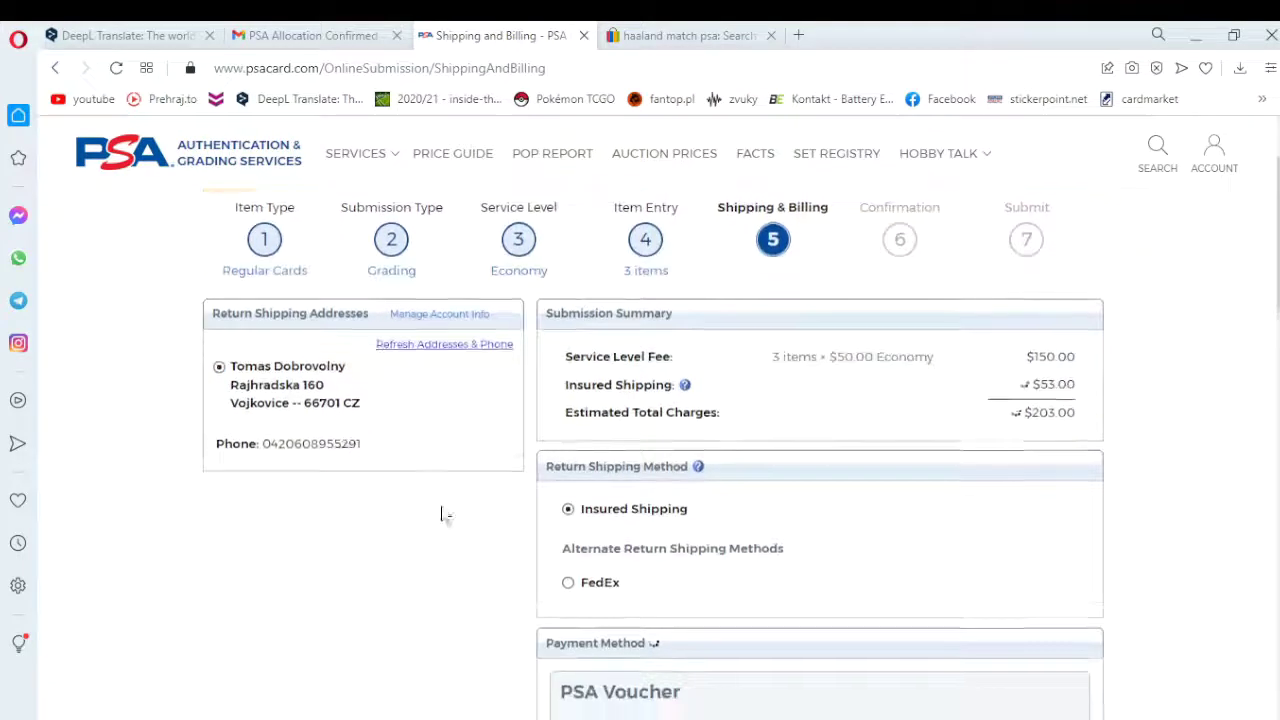
scroll(437, 520, down, 1)
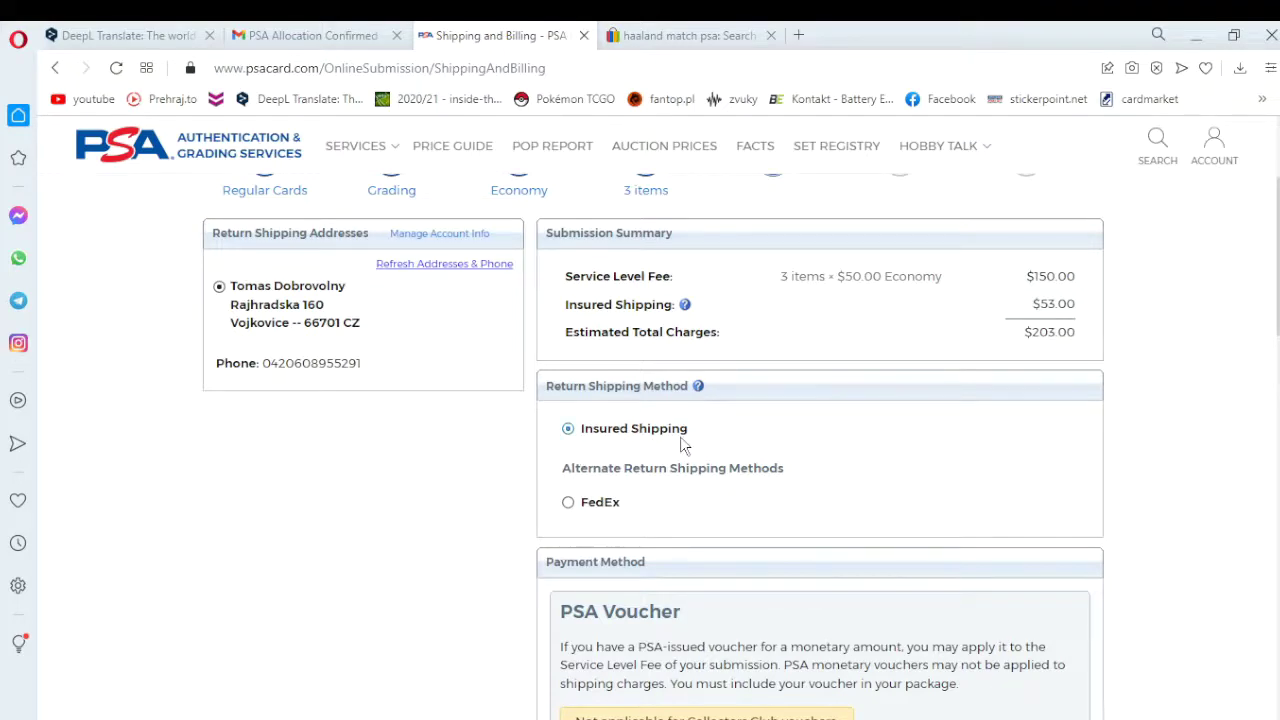
Select FedEx as the return shipping method to view its options, and switch back to Insured Shipping
click(569, 503)
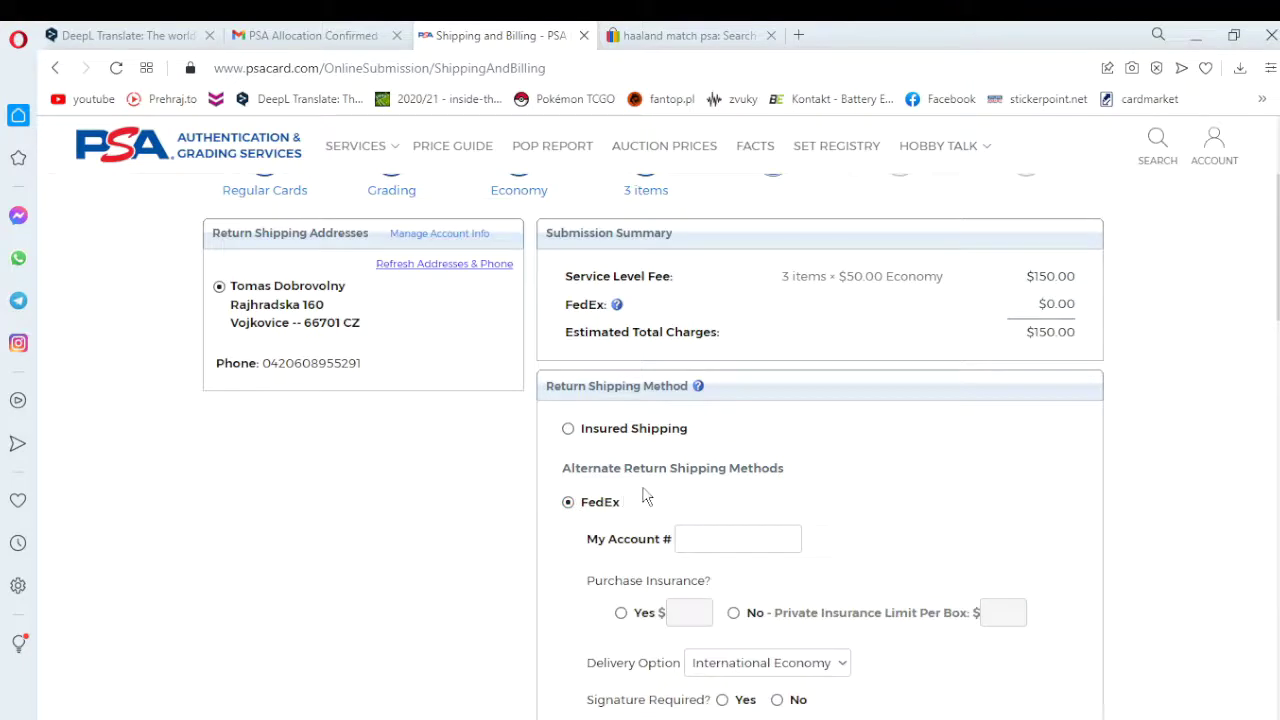
scroll(790, 473, down, 1)
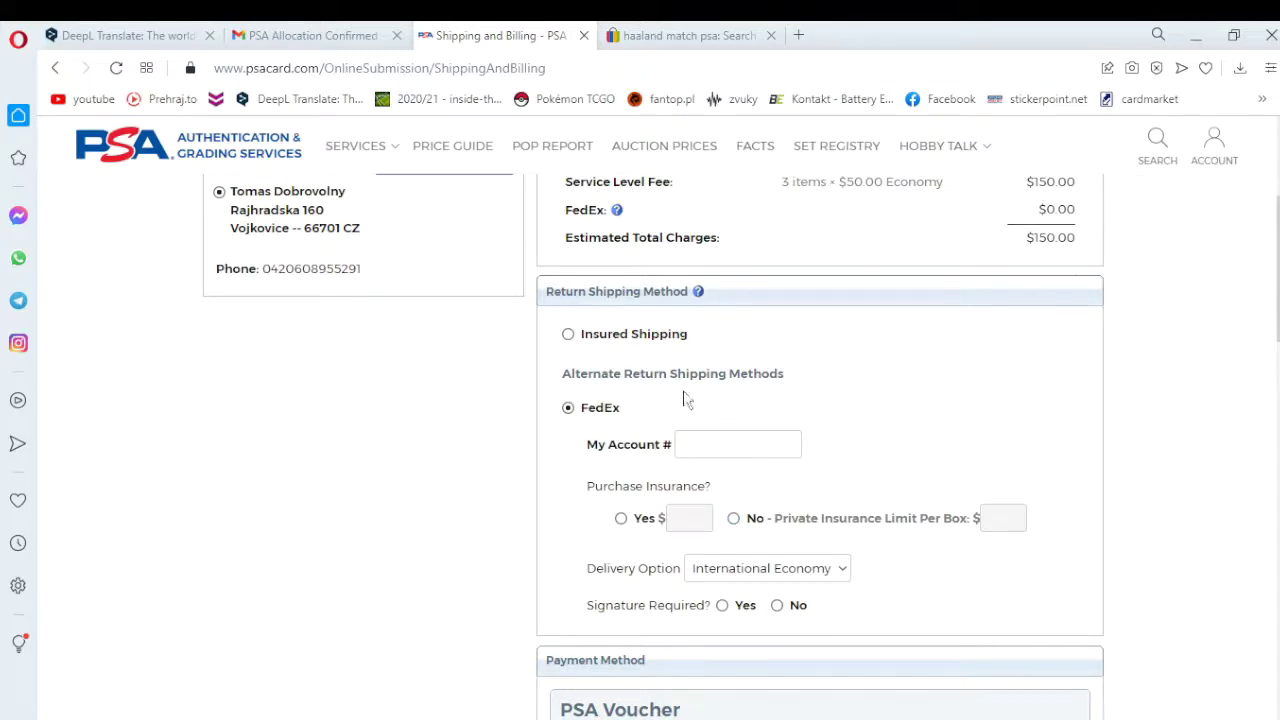
click(568, 334)
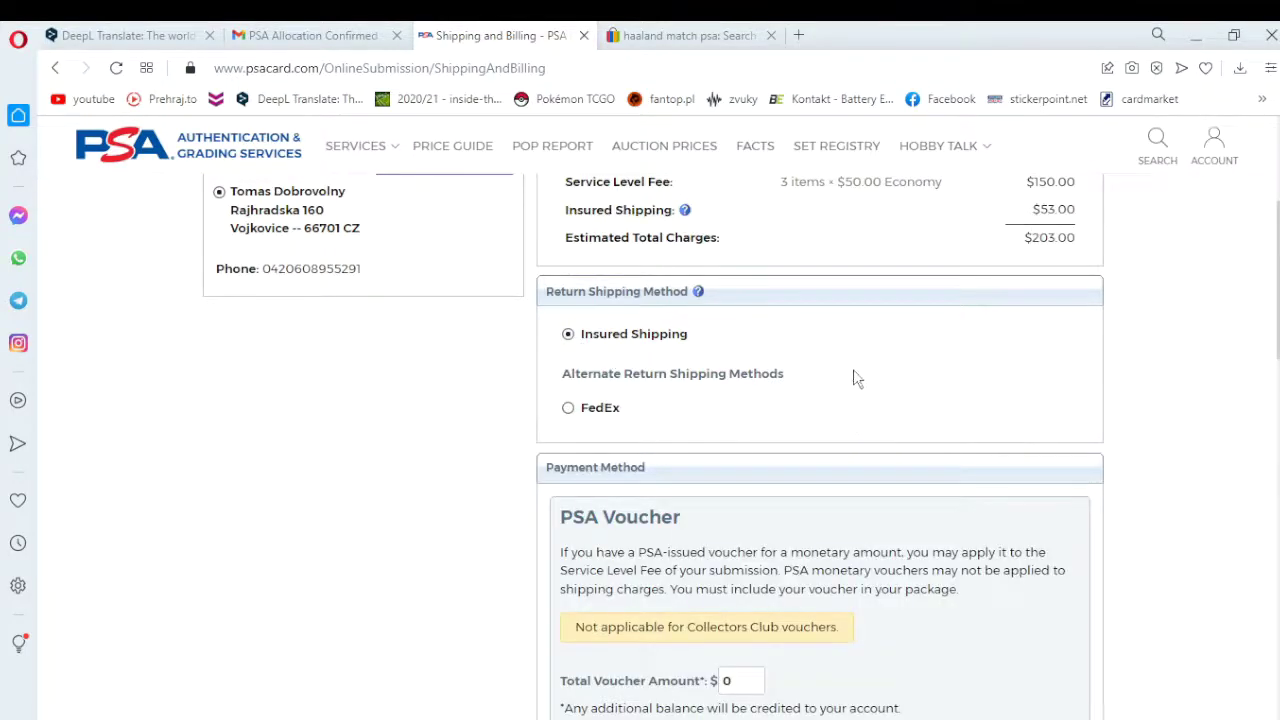
Review the voucher, credit card and billing address sections, and acknowledge the International Shipping Policy as read and understood
scroll(883, 365, down, 2)
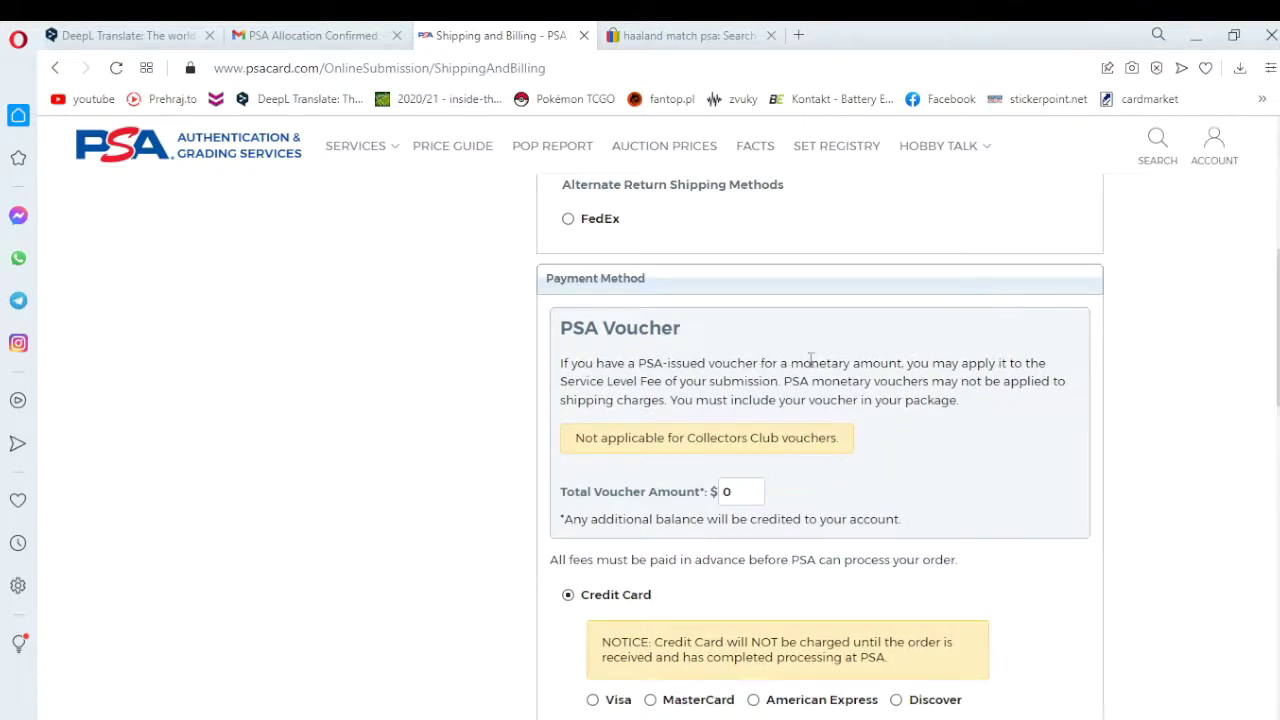
scroll(815, 357, down, 2)
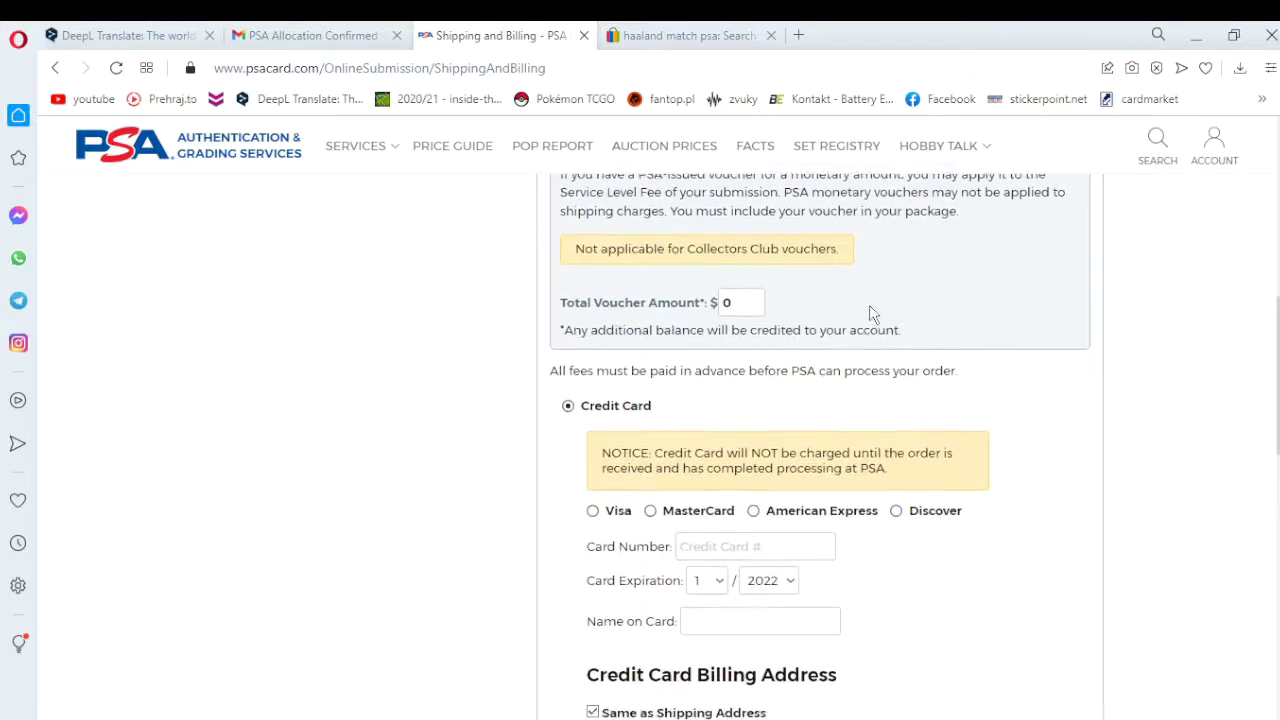
scroll(870, 314, down, 1)
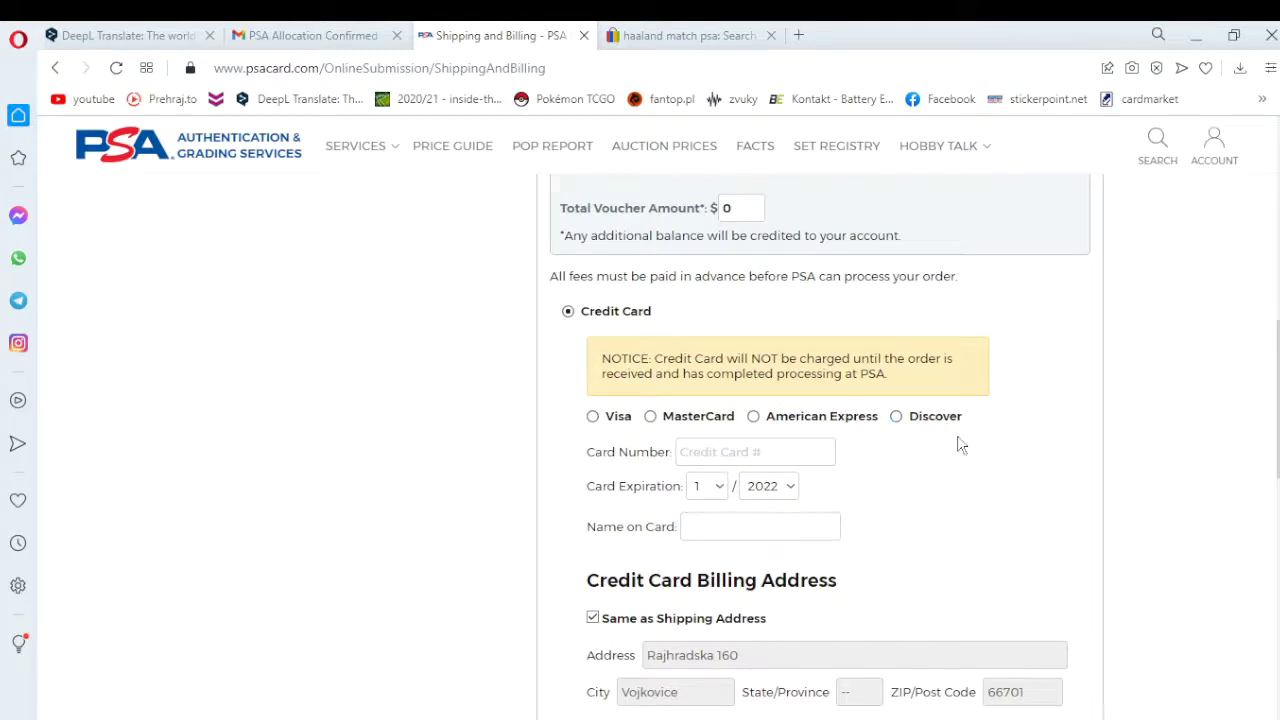
scroll(955, 424, down, 2)
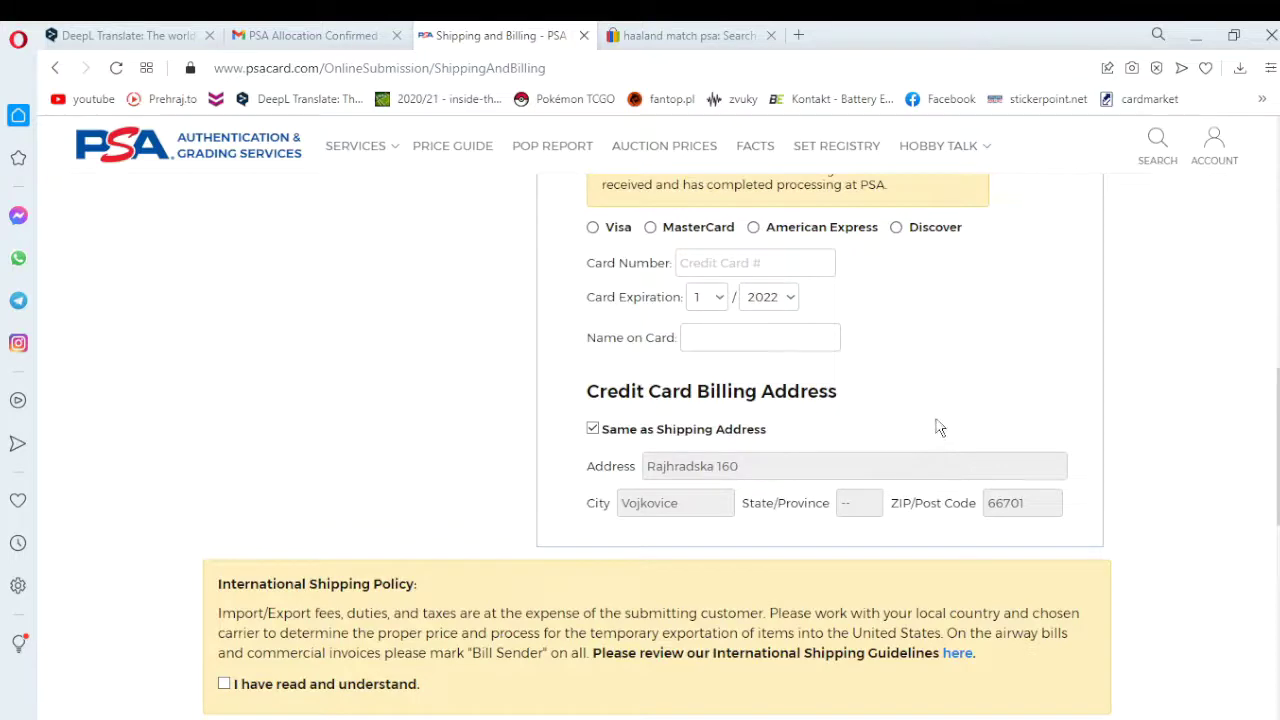
scroll(980, 426, up, 3)
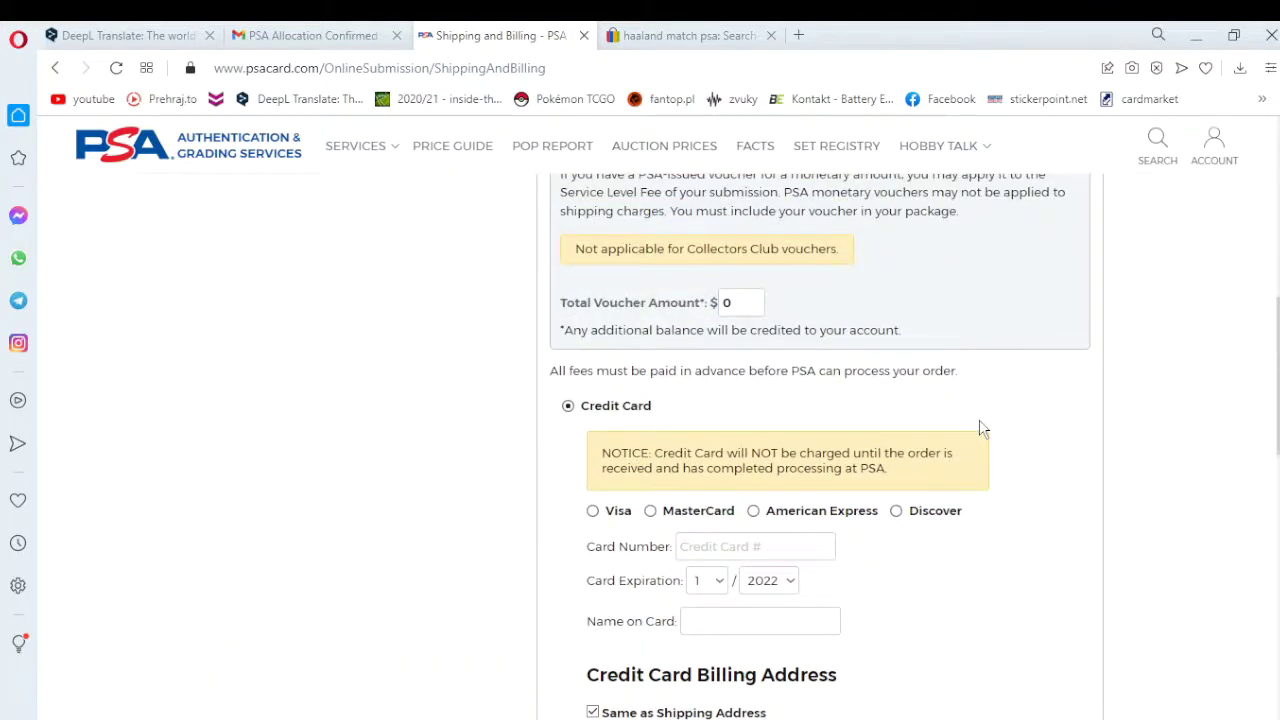
scroll(978, 424, down, 4)
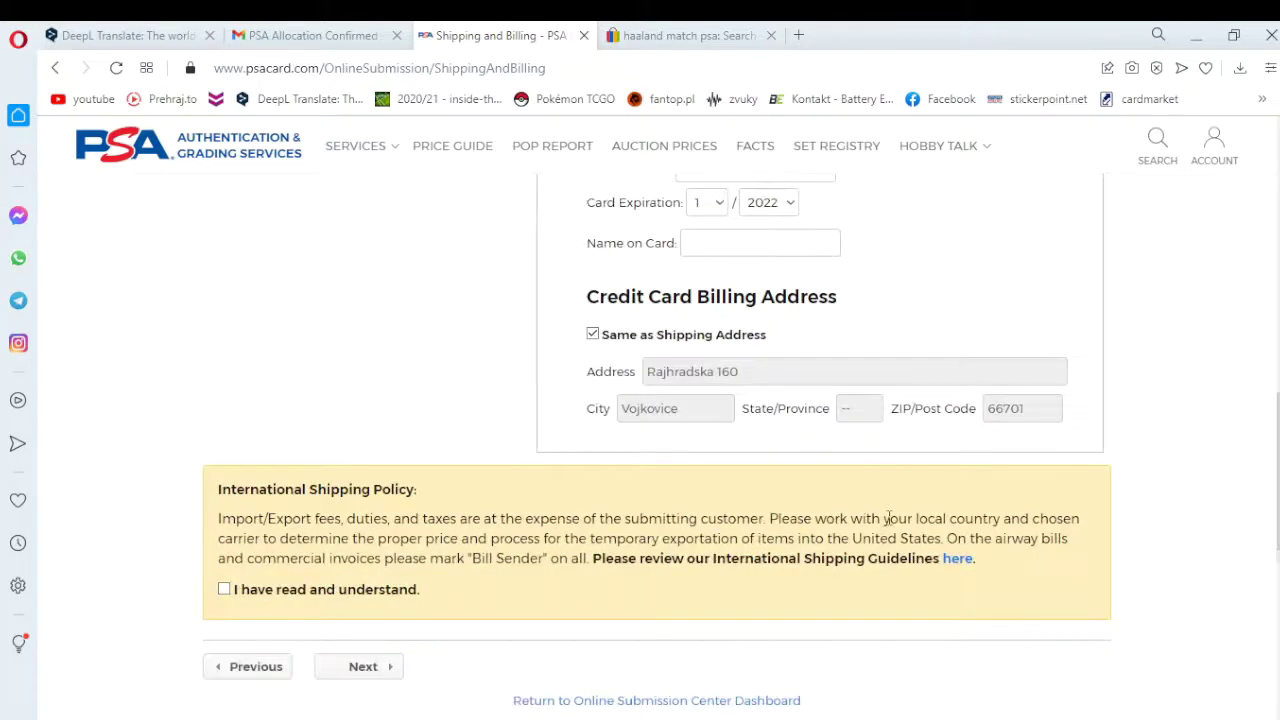
scroll(885, 519, down, 2)
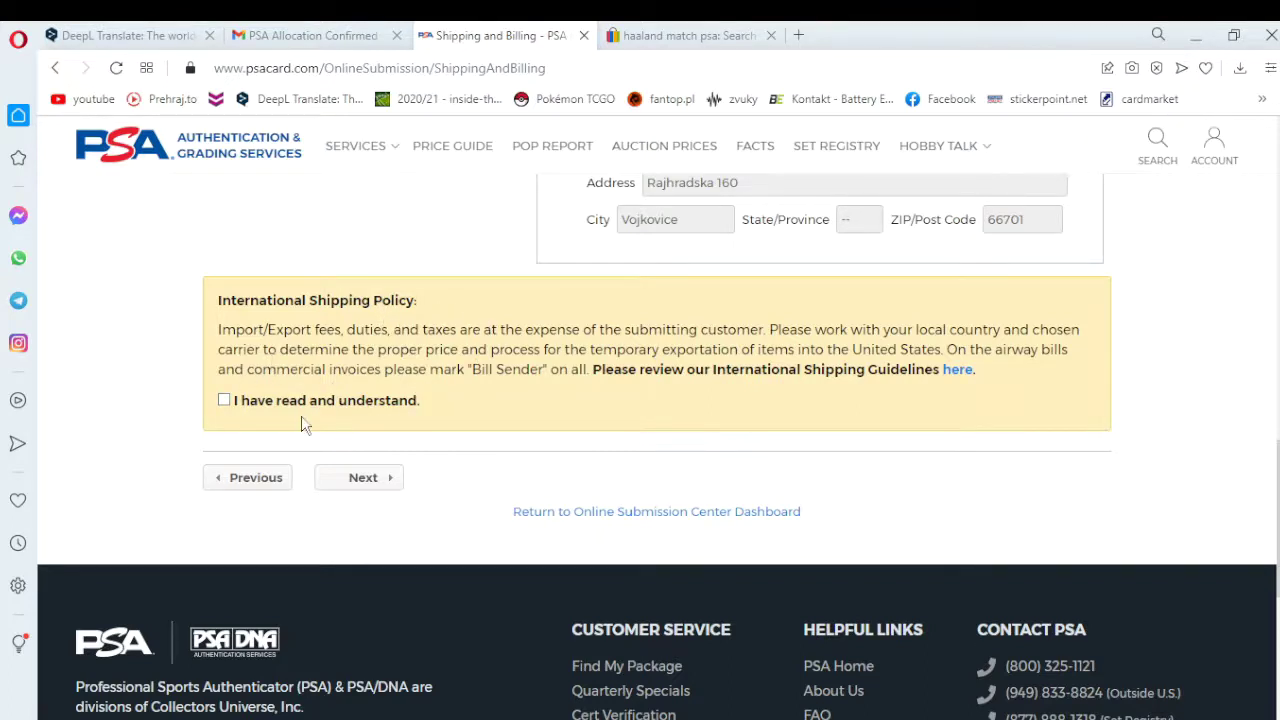
click(224, 401)
Leave the billing page for the account's membership page, open the list of all orders, and look through it
scroll(1200, 460, up, 10)
scroll(1173, 468, up, 5)
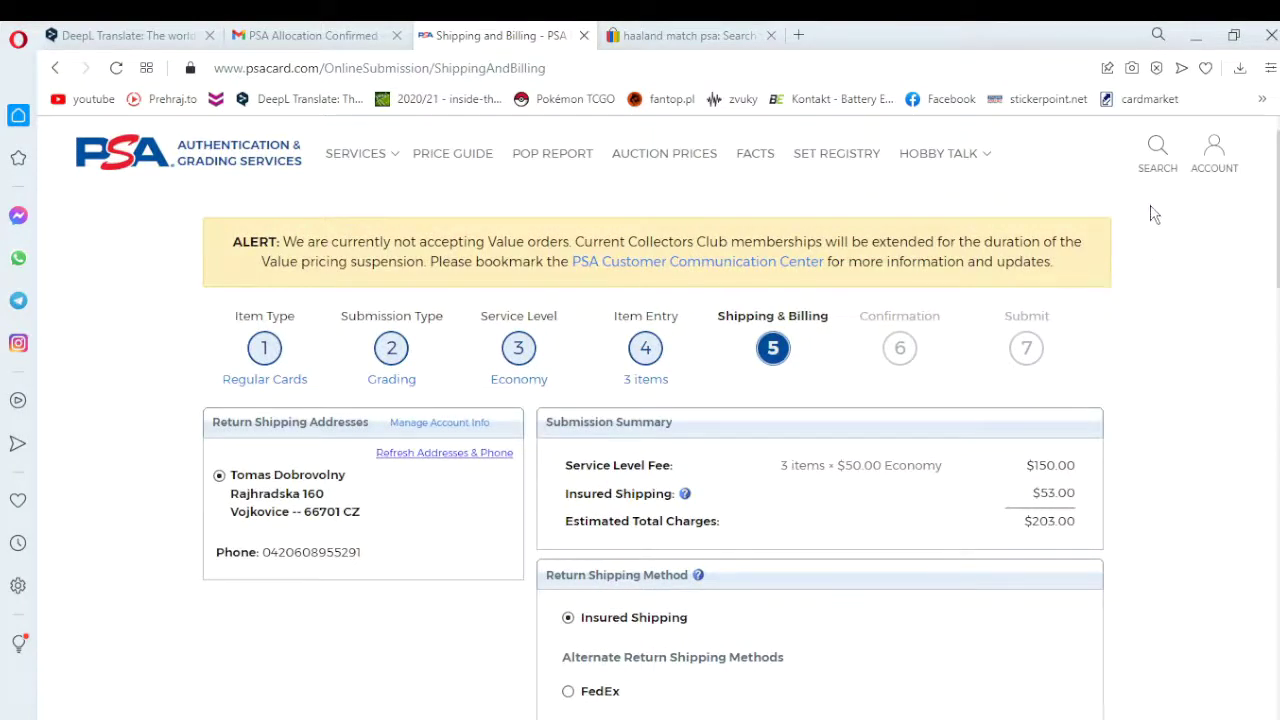
click(1205, 172)
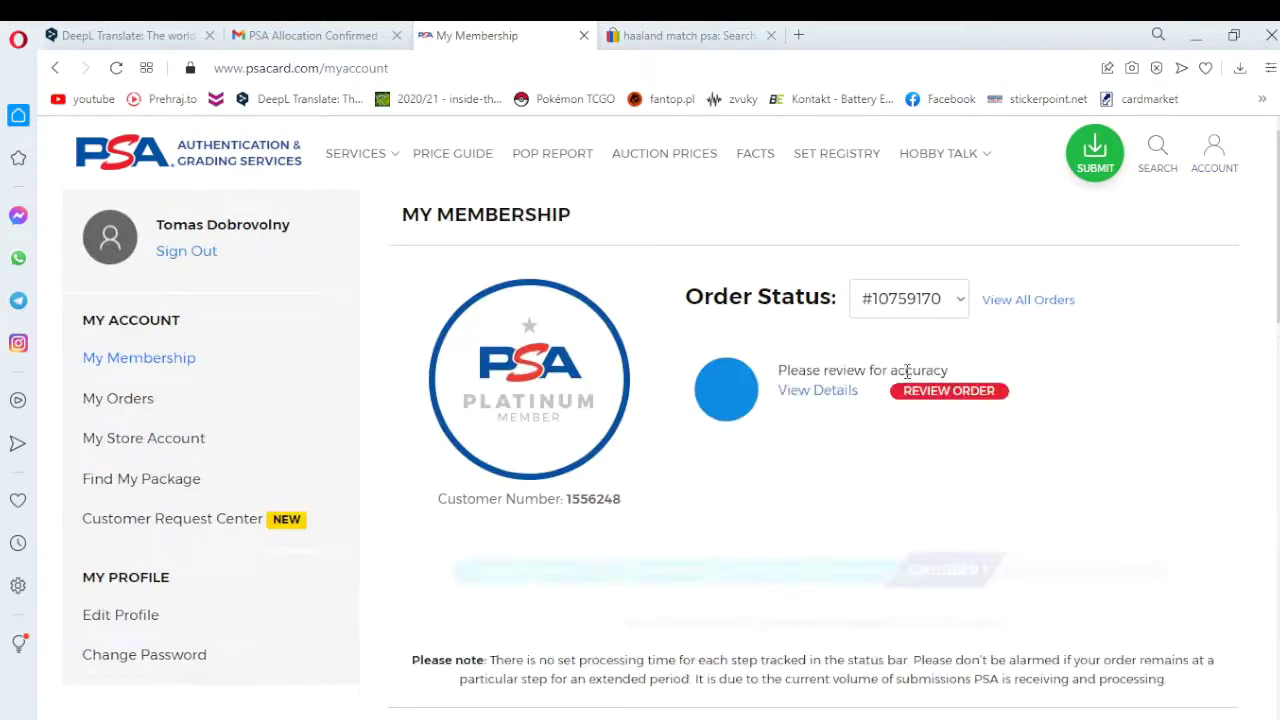
click(1026, 303)
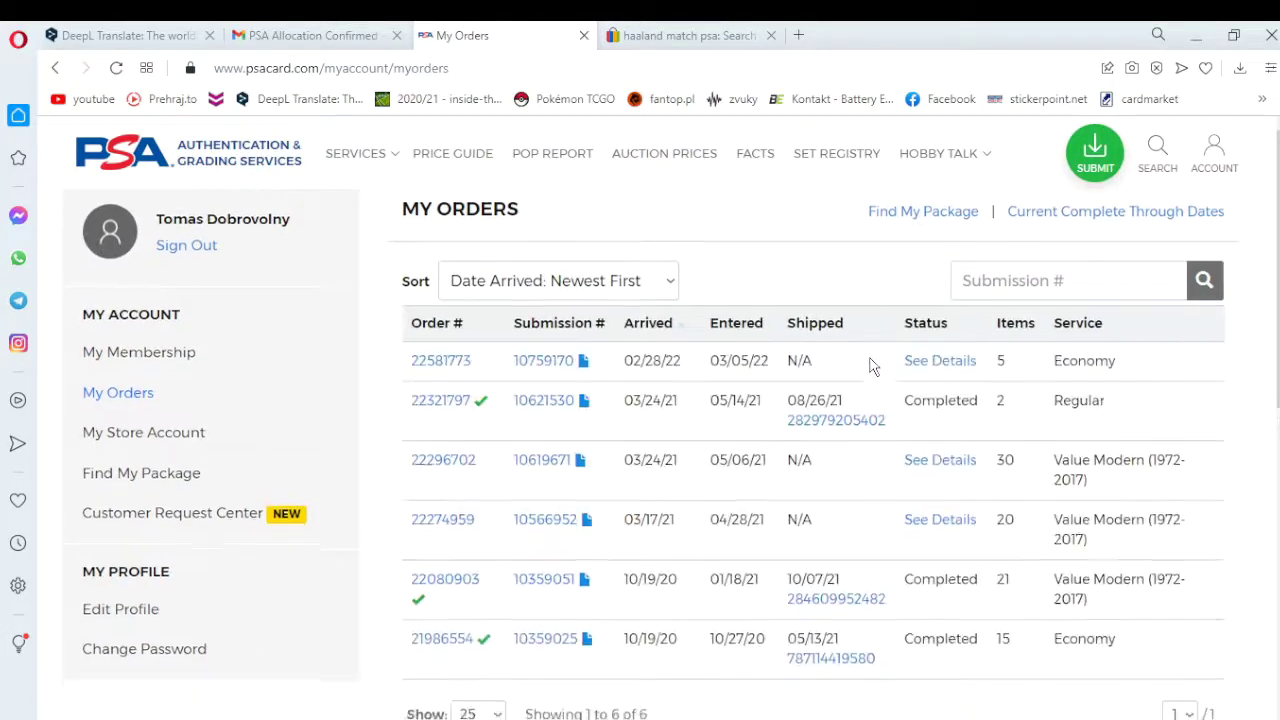
scroll(872, 368, down, 2)
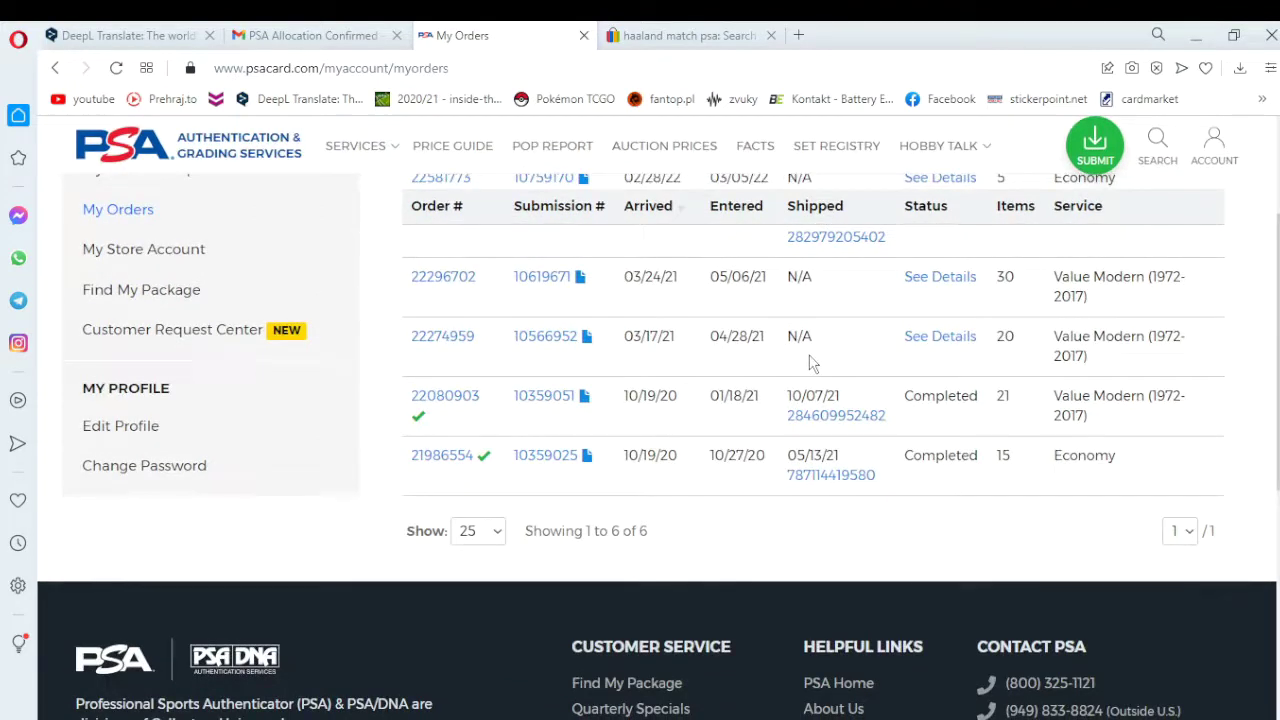
scroll(785, 367, up, 2)
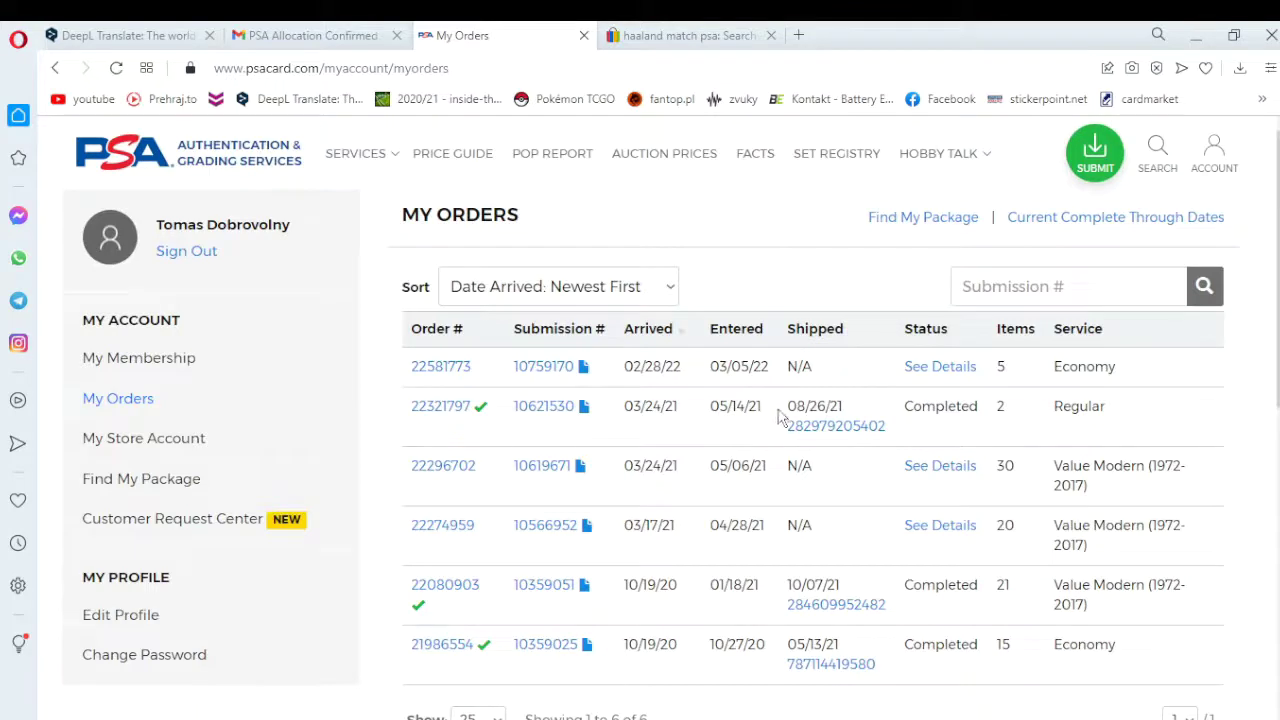
Open the completed form of the newest Economy submission and read its Arrange, Package, Agree and Print instructions
click(541, 370)
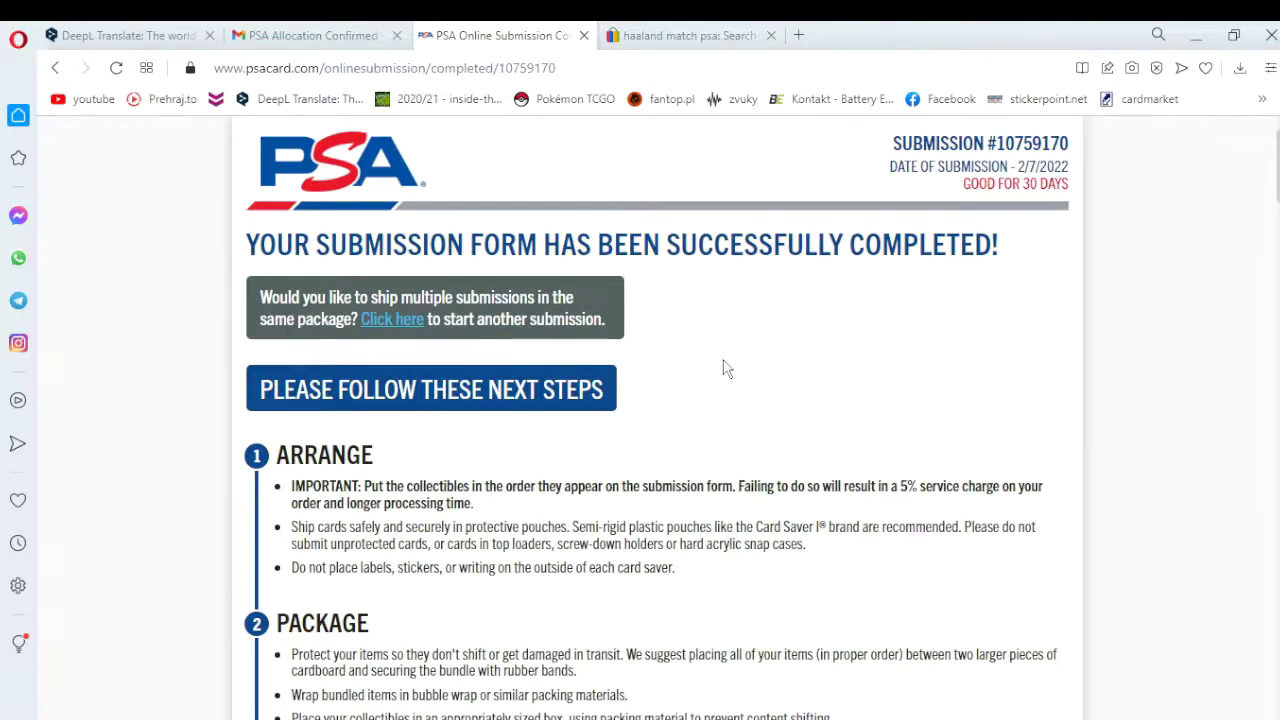
scroll(715, 368, down, 3)
scroll(700, 375, down, 3)
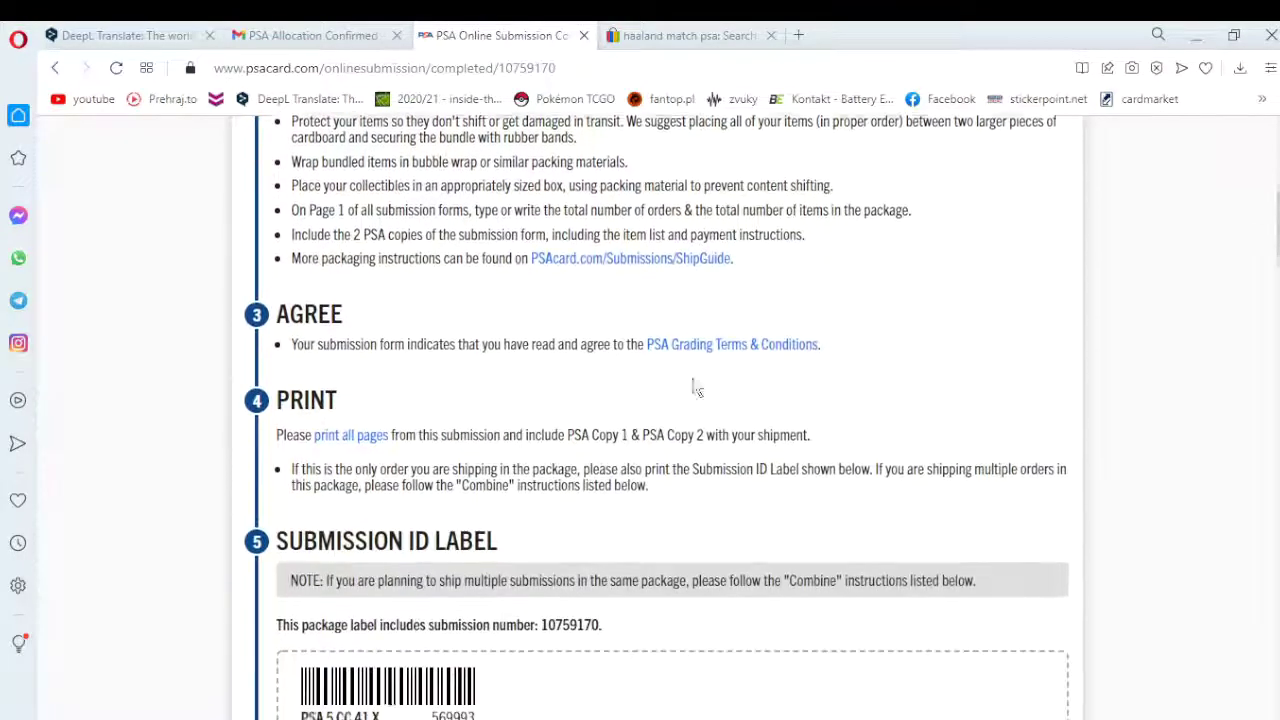
scroll(682, 379, up, 4)
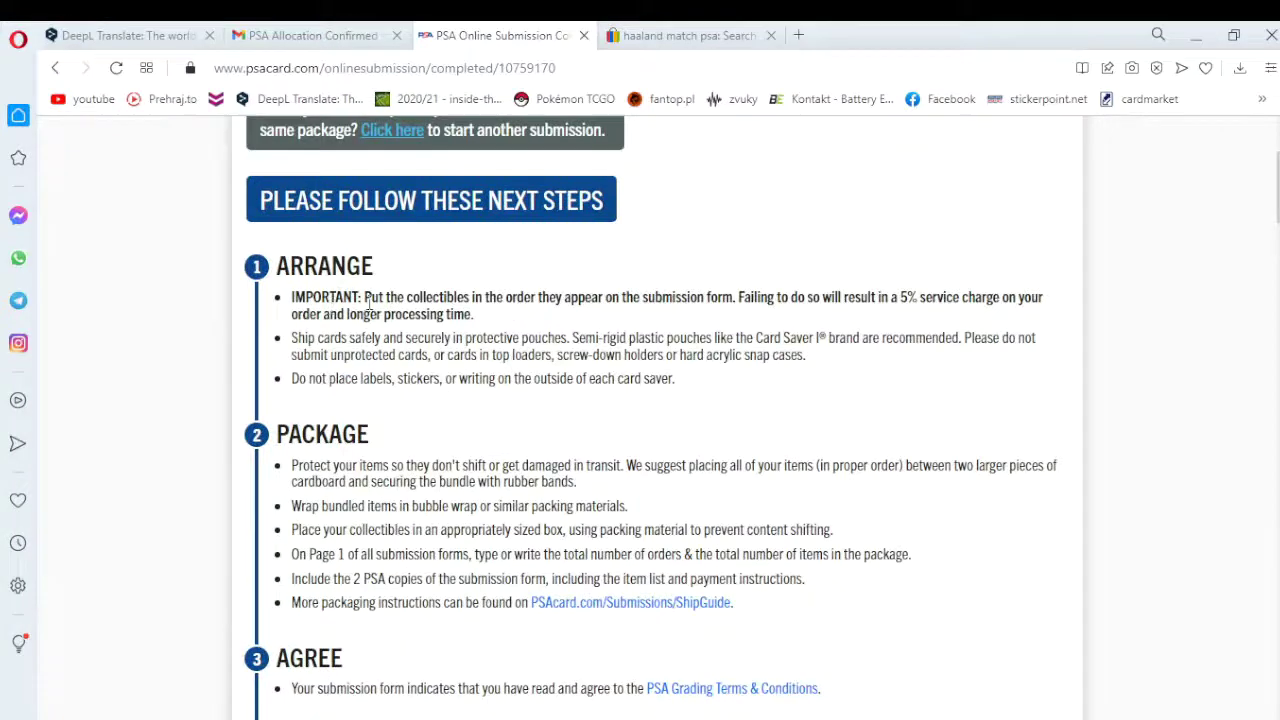
scroll(580, 330, down, 4)
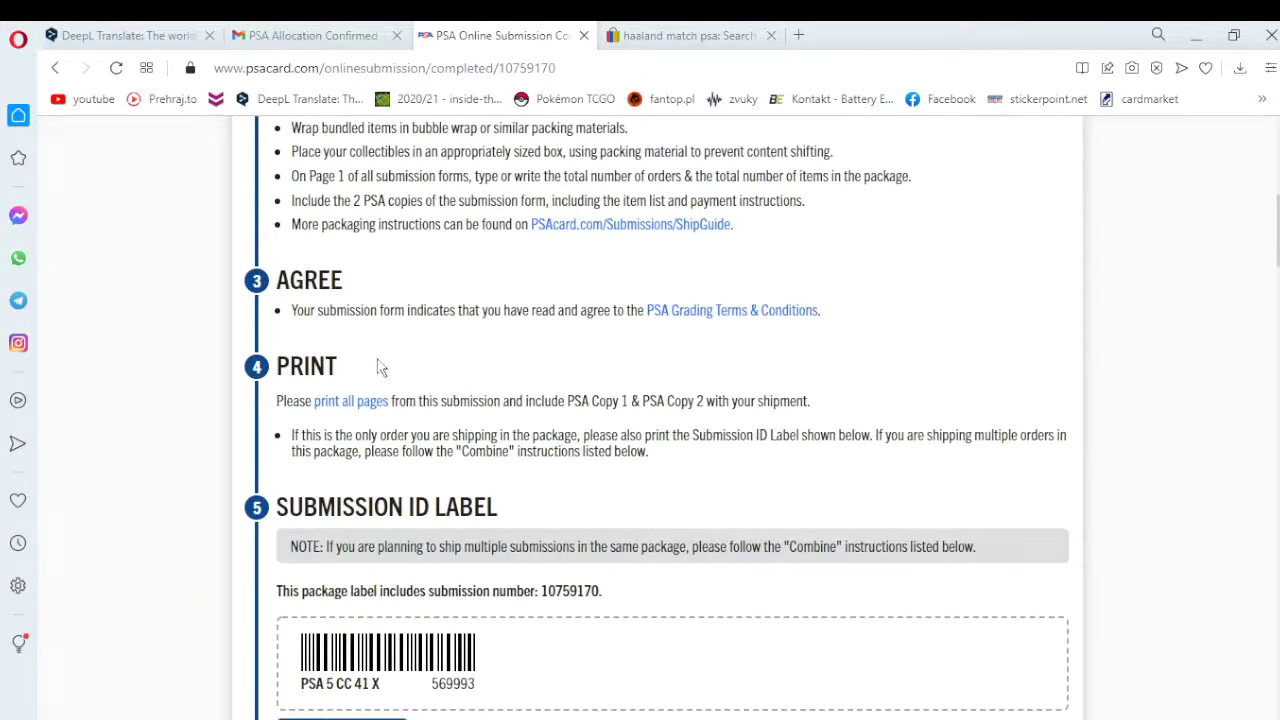
scroll(490, 356, down, 2)
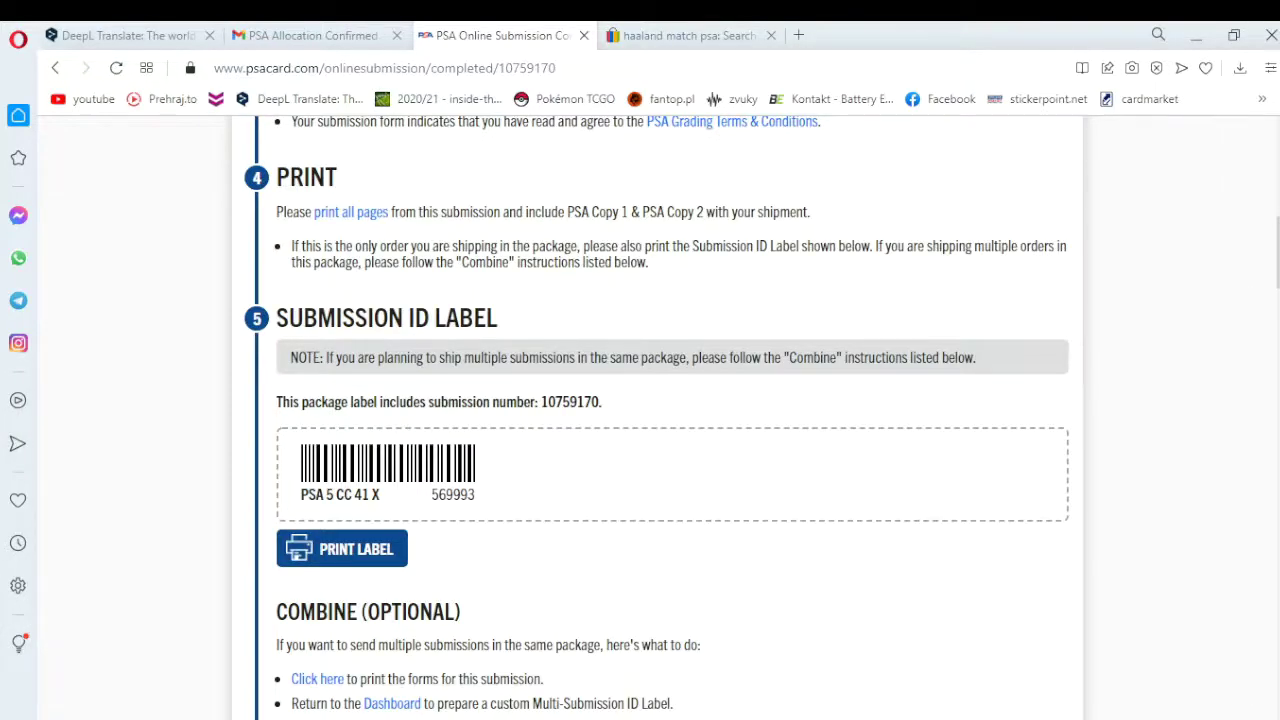
Examine the Submission ID Label, Combine and Ship instructions, including the USPS and FedEx shipping options
scroll(603, 460, down, 5)
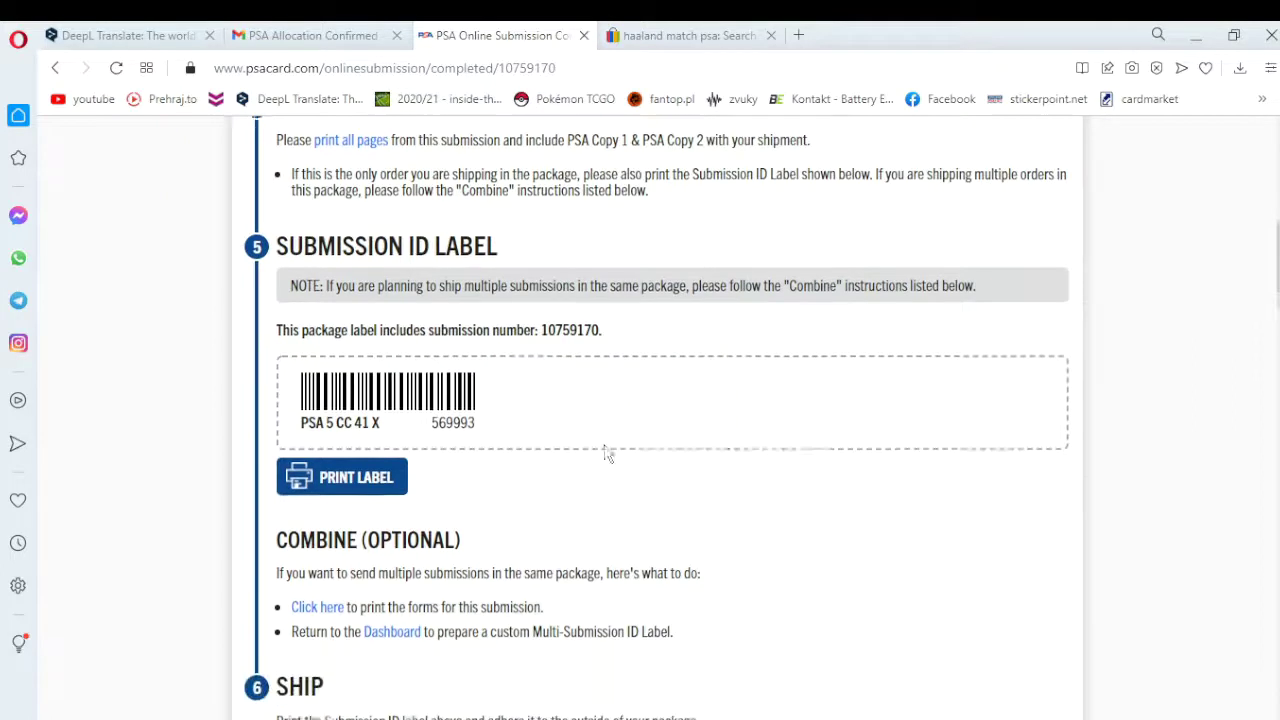
scroll(565, 415, down, 2)
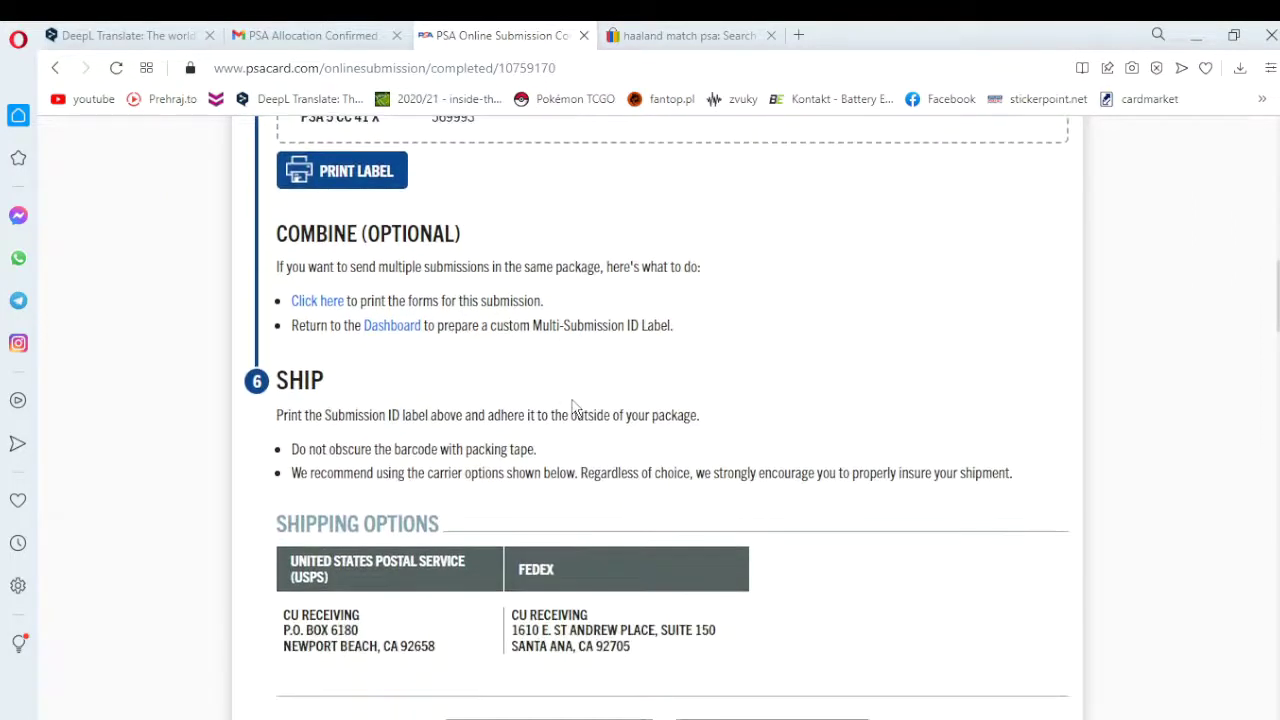
scroll(575, 405, up, 2)
scroll(575, 405, down, 2)
scroll(432, 372, down, 6)
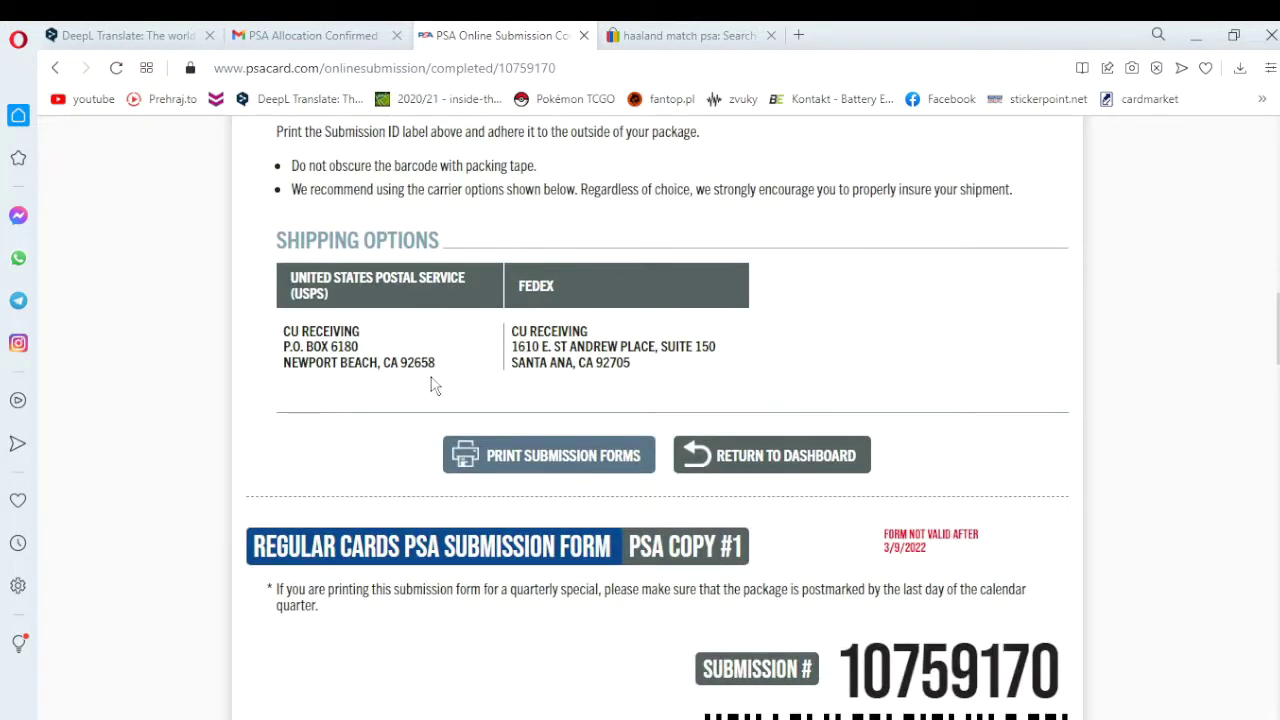
scroll(567, 383, up, 4)
scroll(750, 383, down, 4)
scroll(537, 463, down, 5)
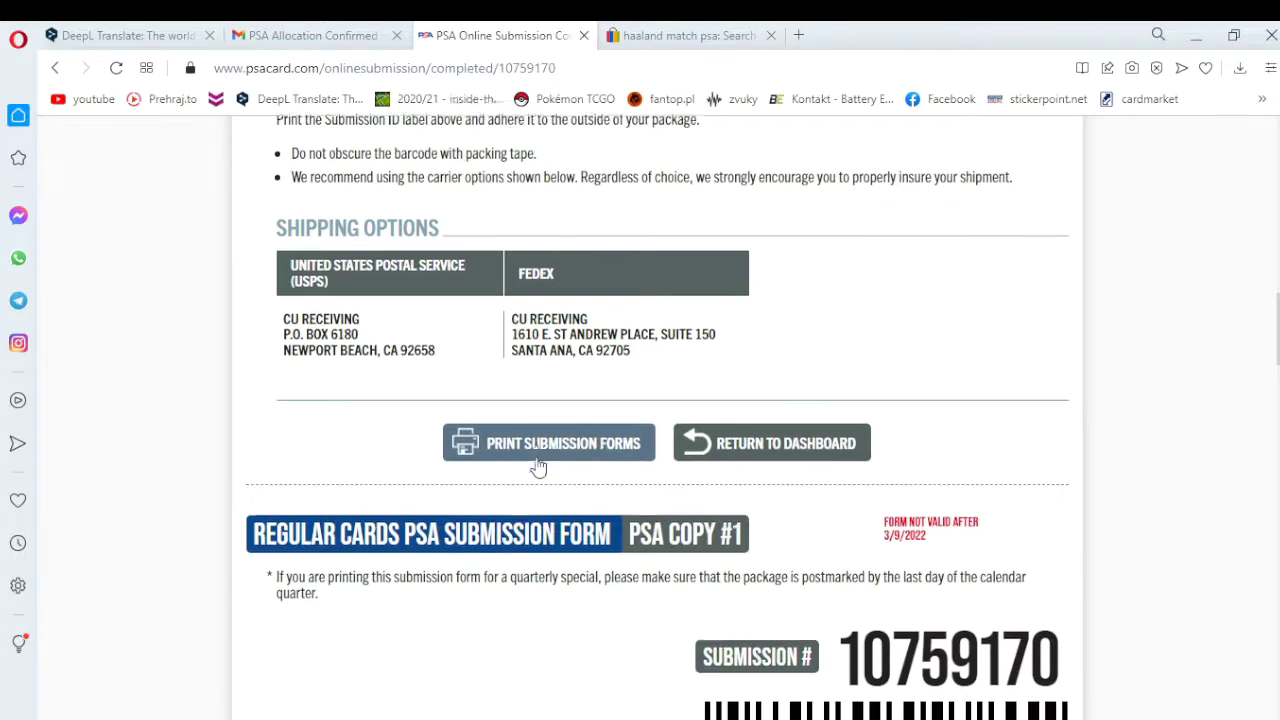
Look through the printable submission form copies, checking the order details, payment details and item list
scroll(534, 470, down, 4)
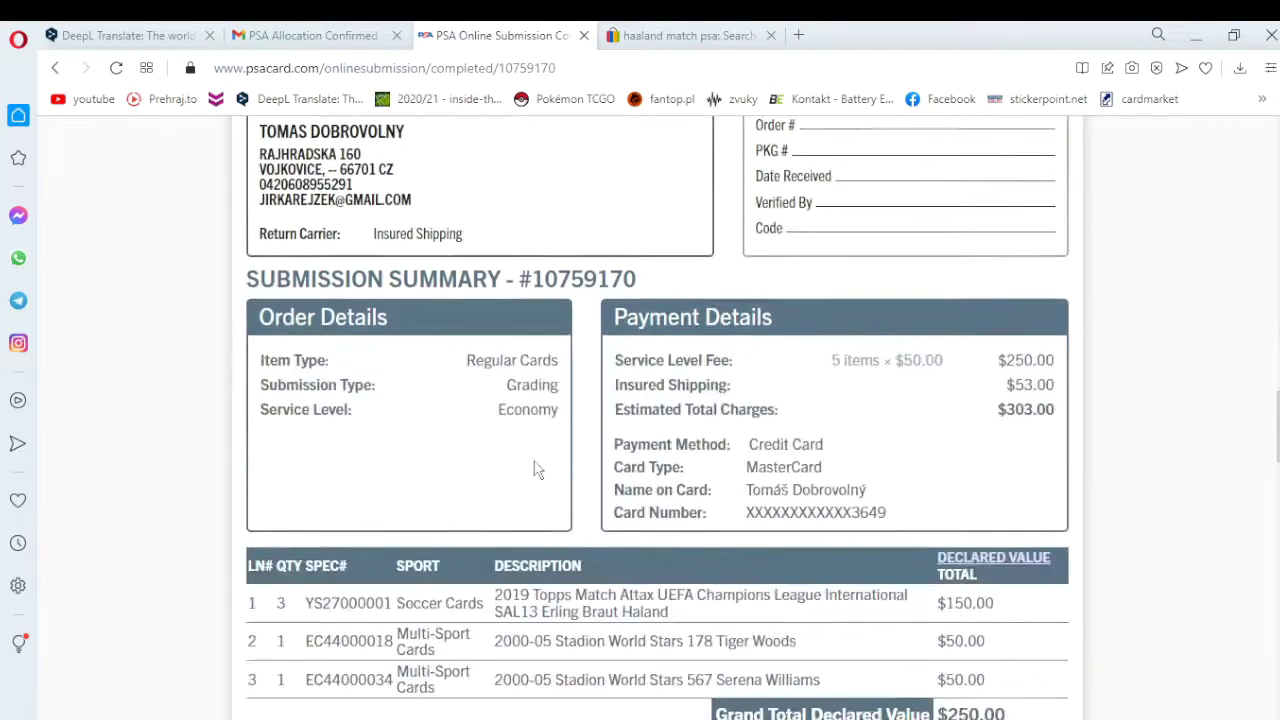
scroll(537, 465, down, 3)
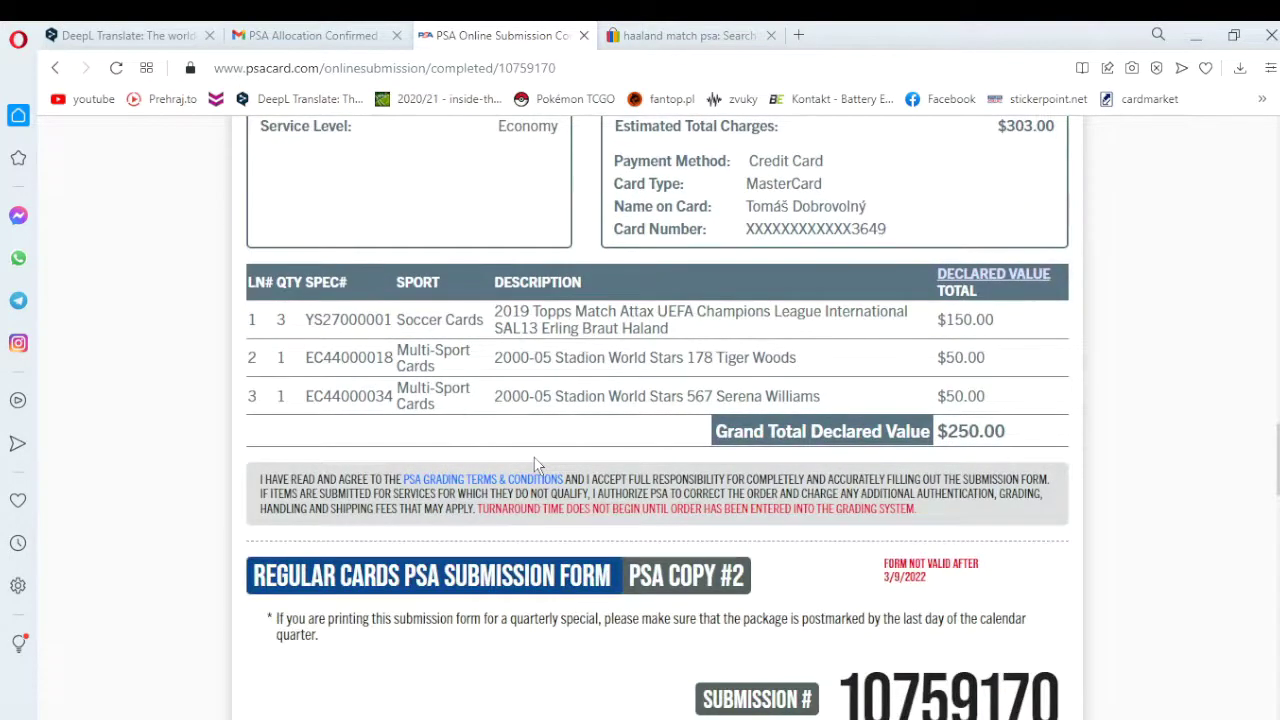
scroll(537, 463, down, 12)
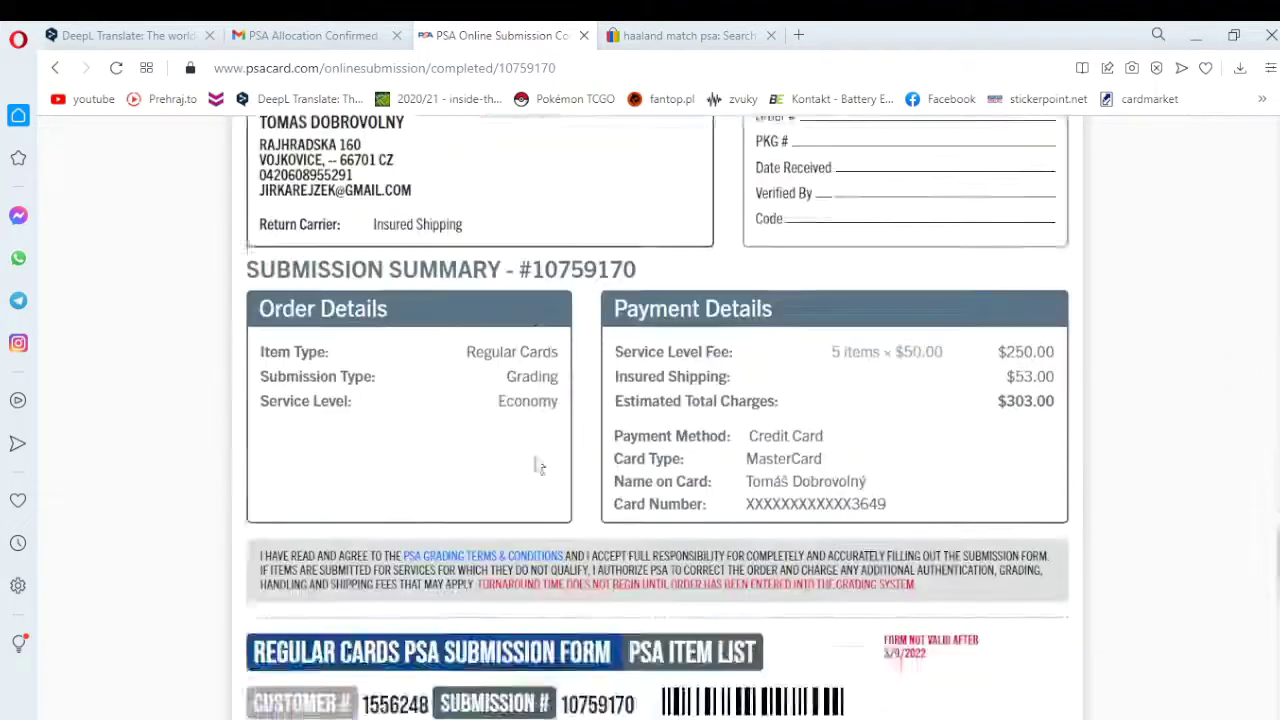
scroll(538, 462, down, 8)
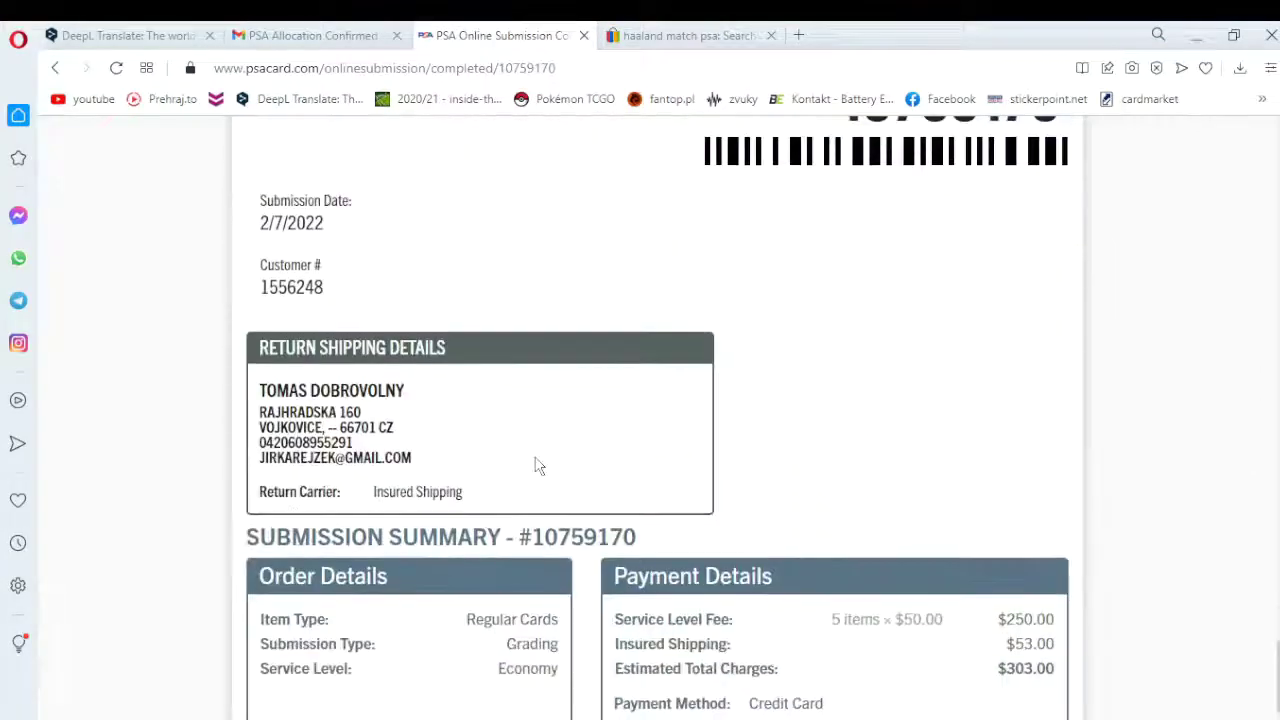
scroll(535, 464, up, 18)
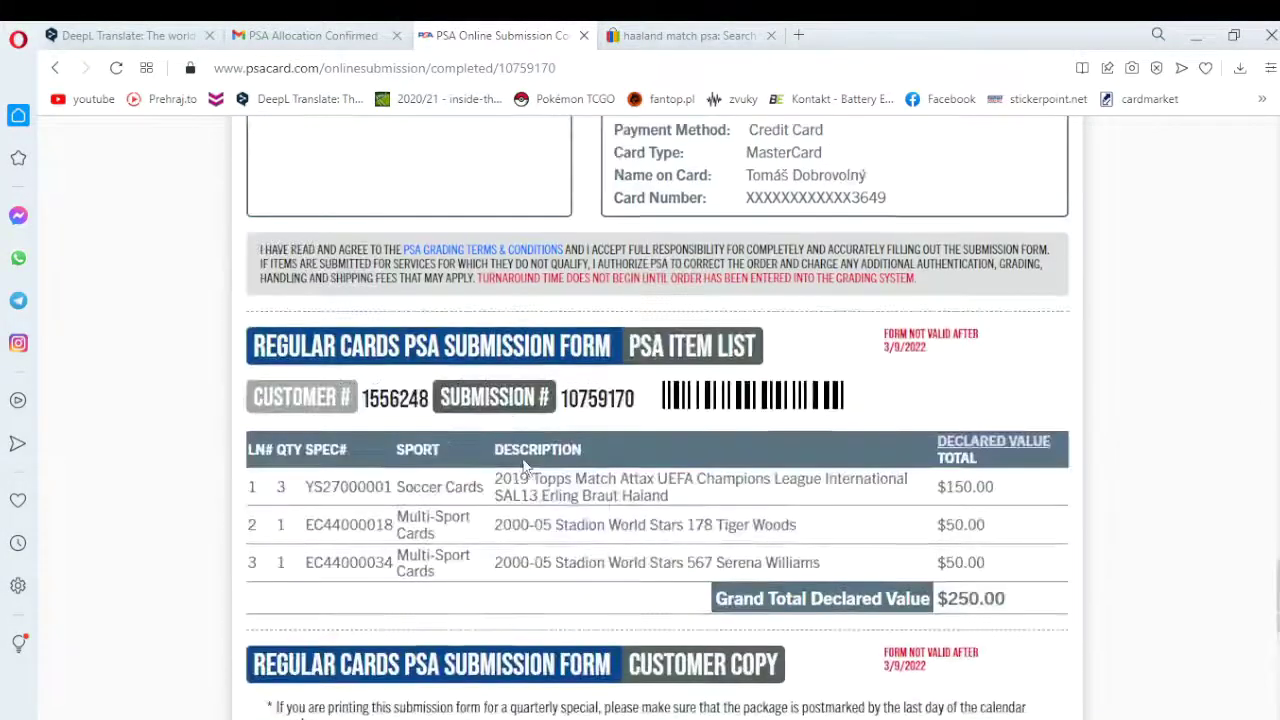
scroll(530, 464, up, 20)
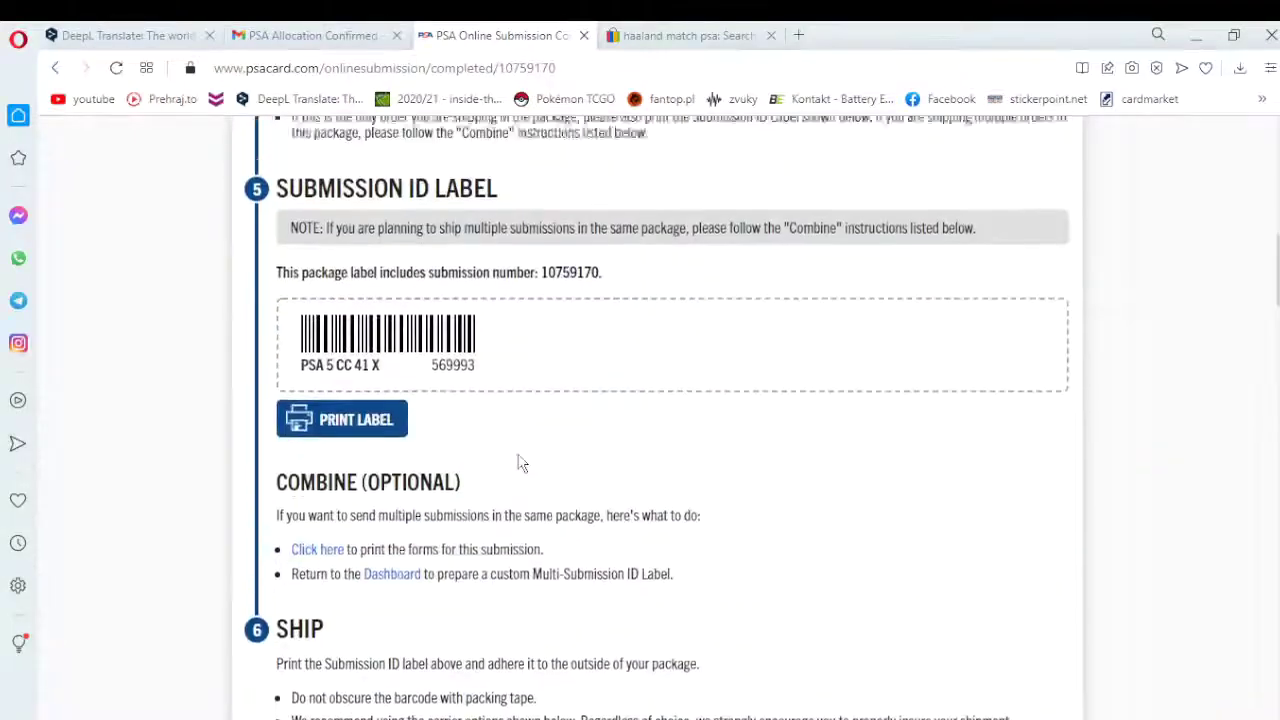
Revisit the Submission ID Label and shipping options, down to the option for printing the submission forms
scroll(560, 467, up, 3)
scroll(571, 469, down, 6)
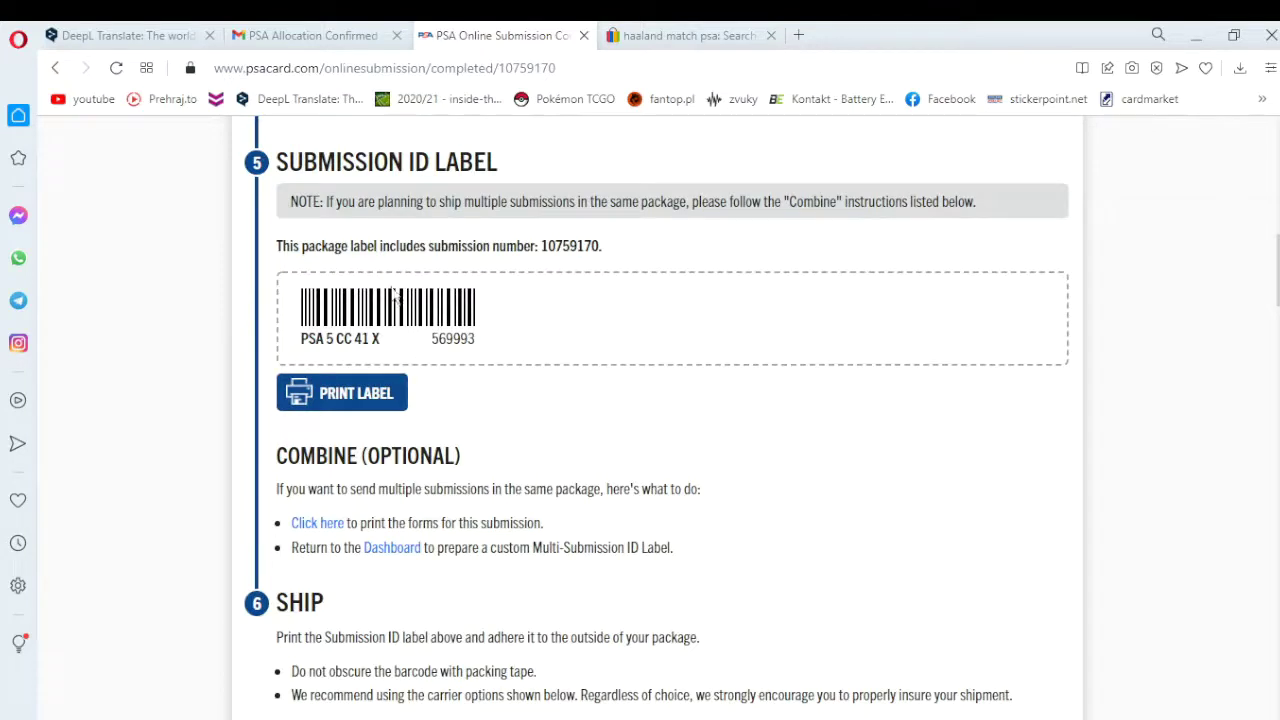
scroll(551, 364, down, 1)
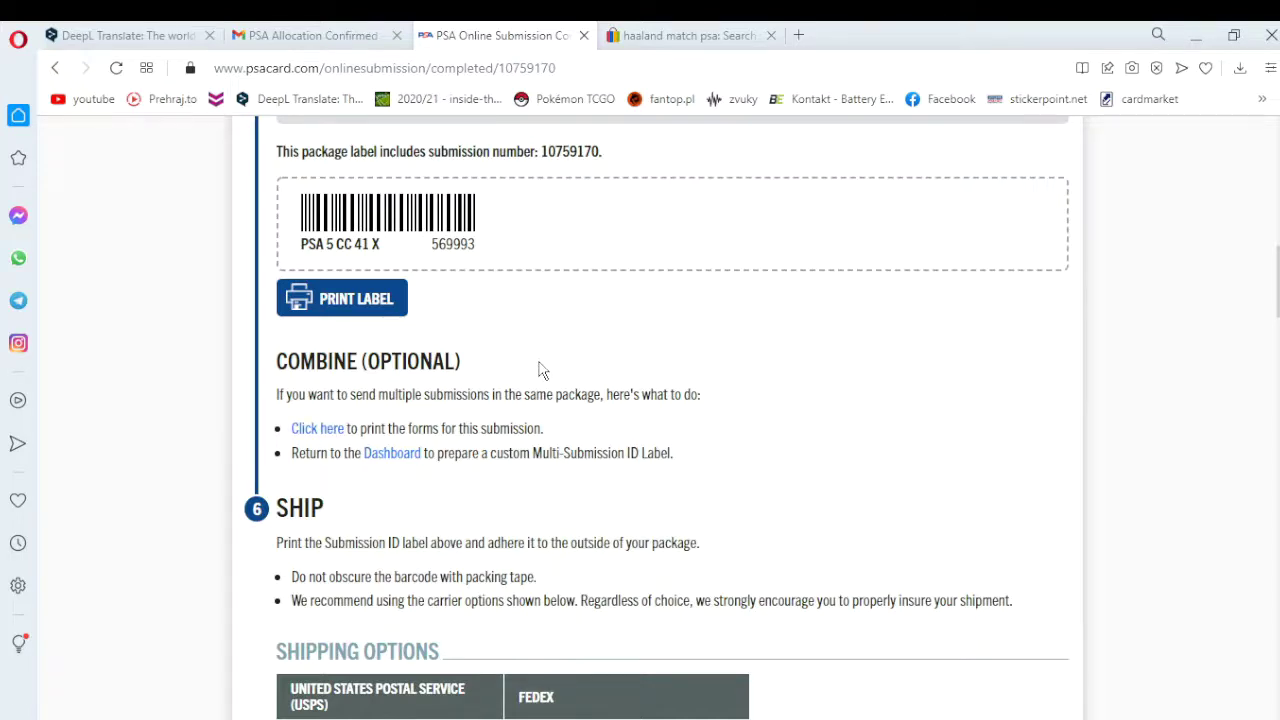
scroll(516, 352, down, 4)
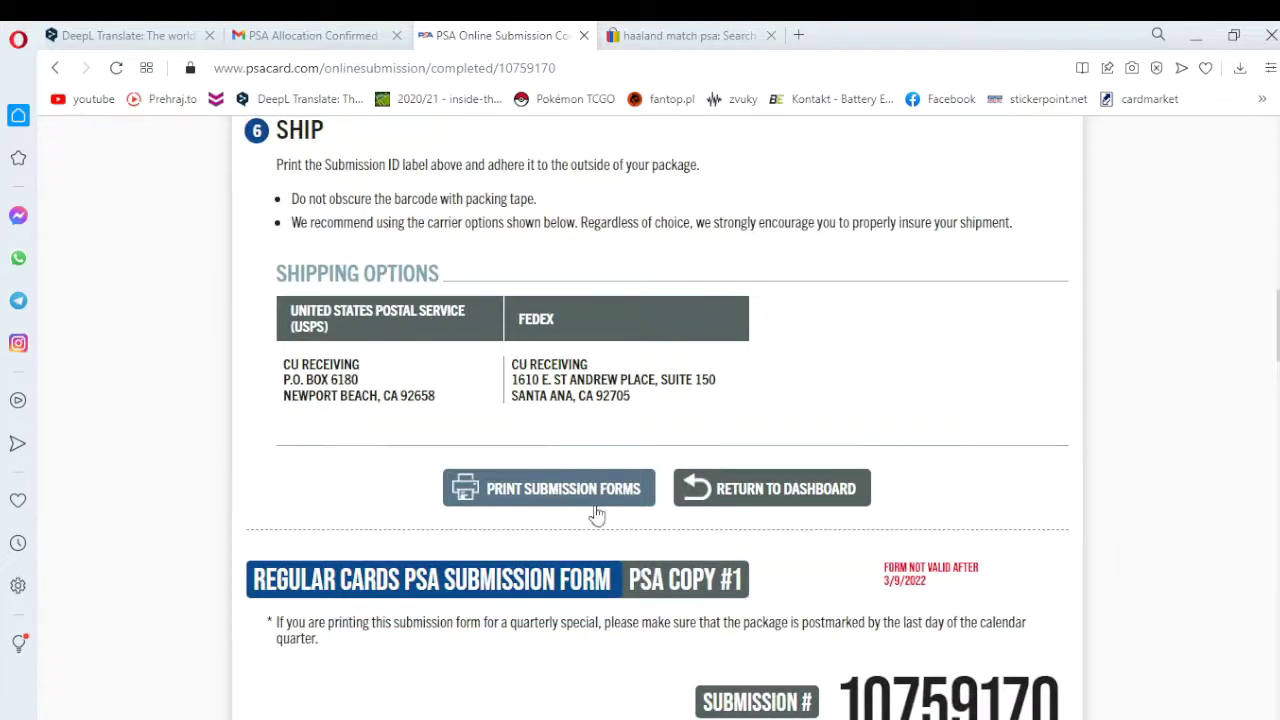
scroll(517, 356, down, 1)
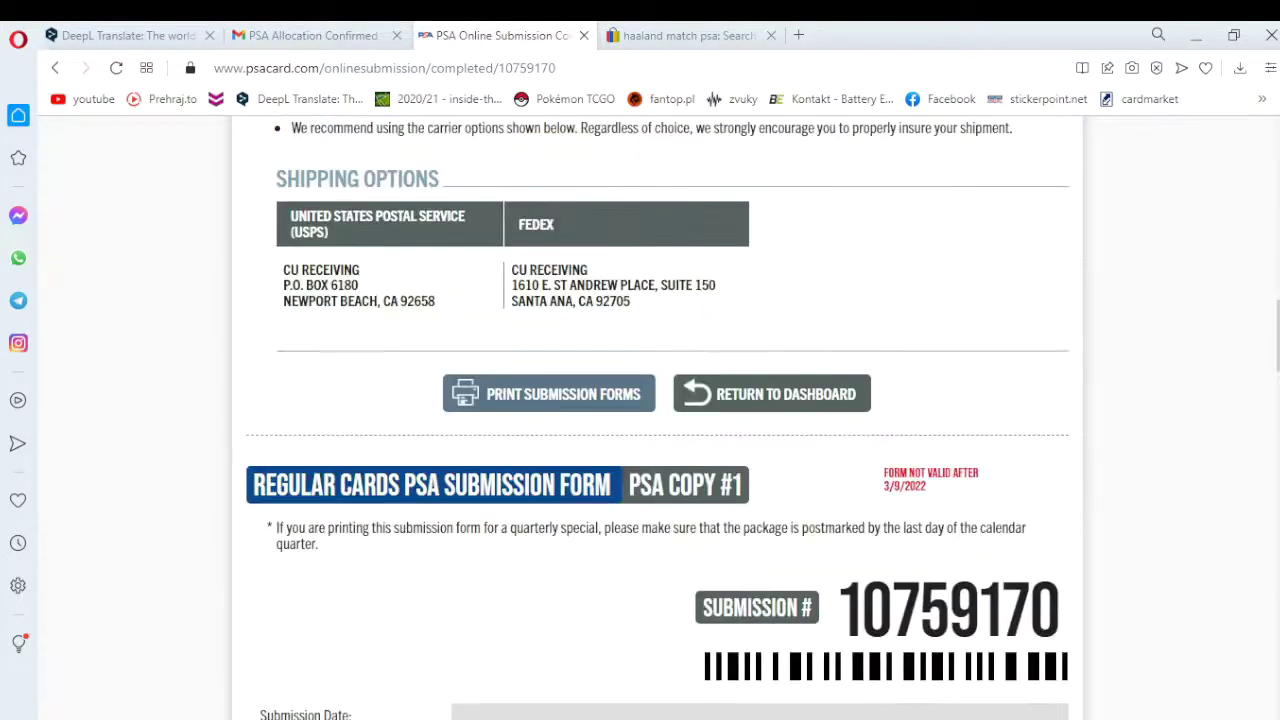